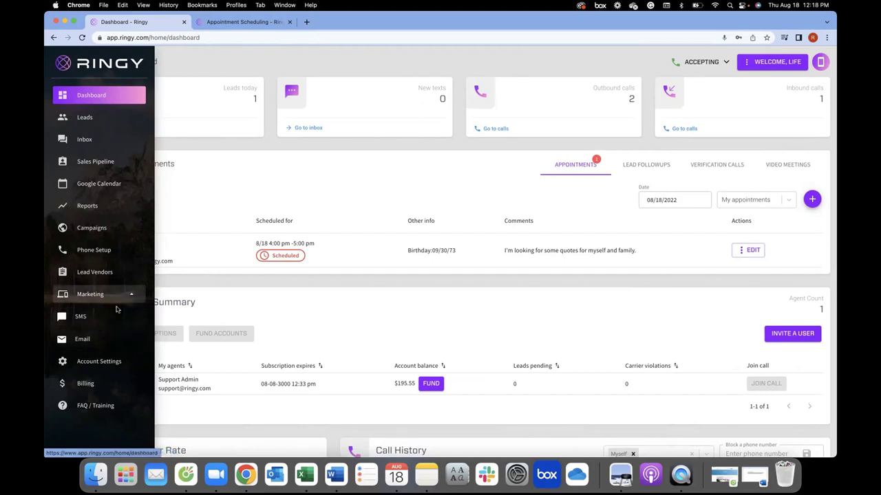
# Open SMS Marketing and expand Initial Preset Texts to reveal the composer and four existing preset messages
pyautogui.click(94, 318)
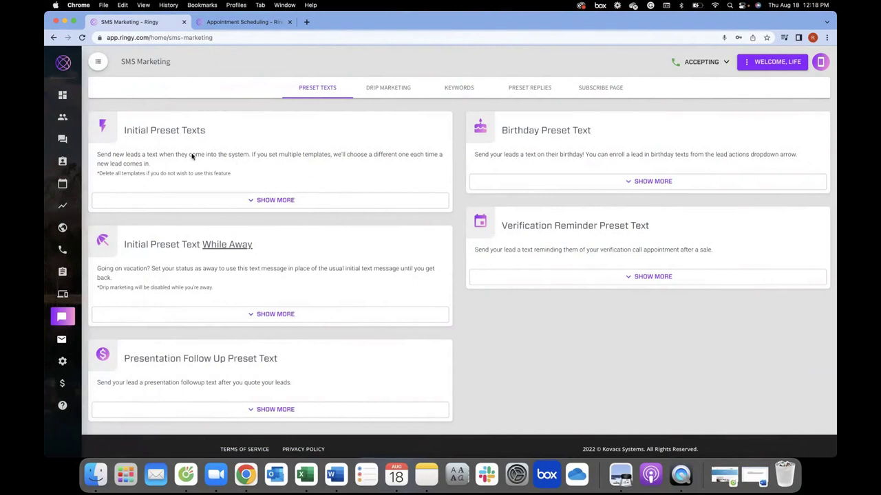
pyautogui.click(253, 203)
pyautogui.scroll(-2, 299, 238)
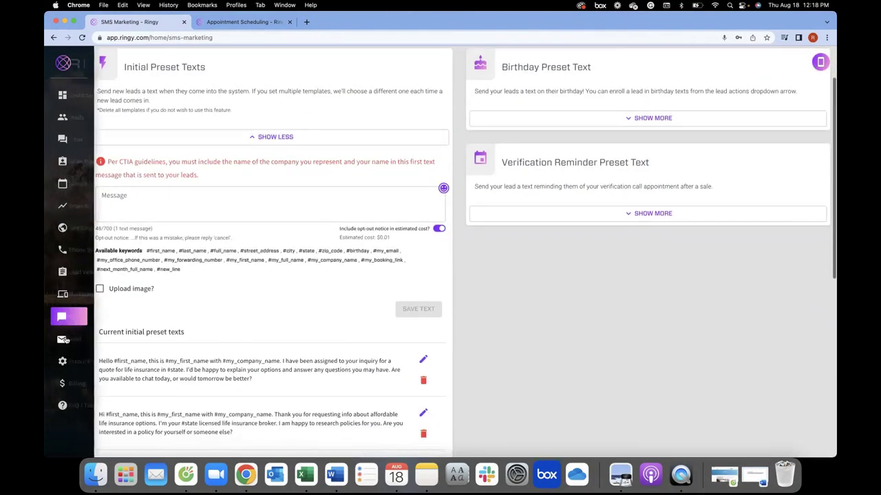
pyautogui.moveTo(132, 333)
pyautogui.scroll(-3, 240, 335)
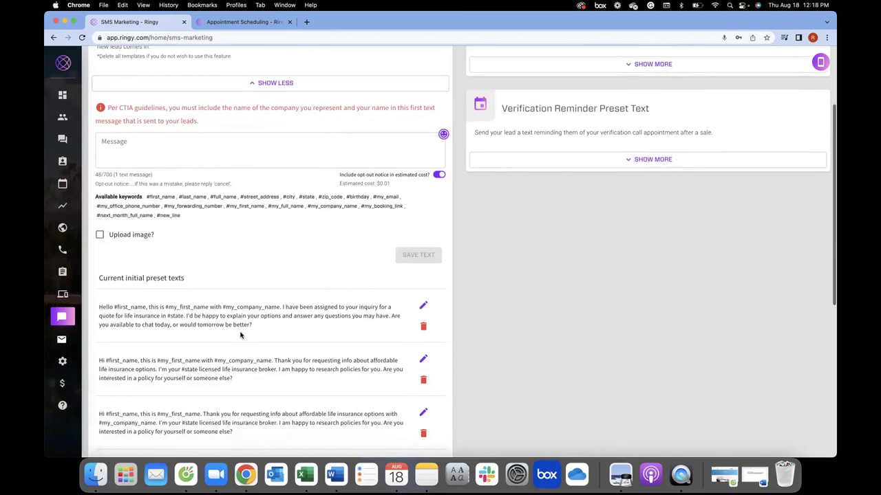
pyautogui.scroll(-2, 240, 335)
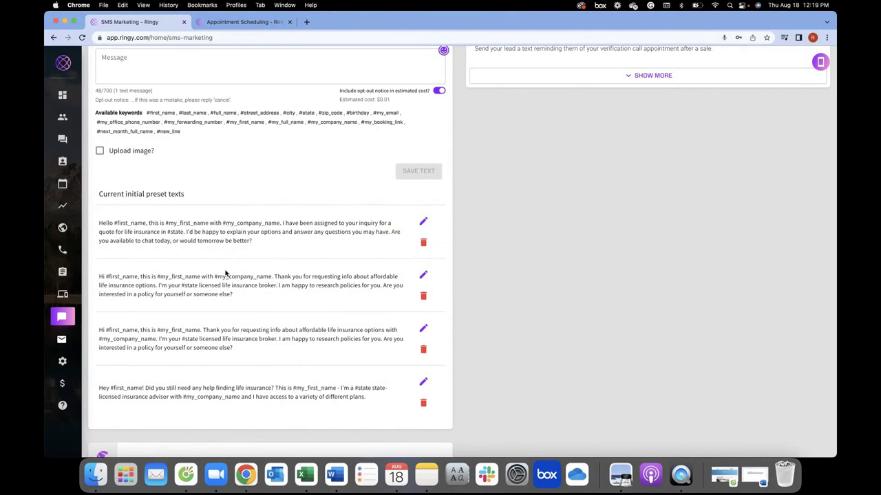
pyautogui.tripleClick(245, 228)
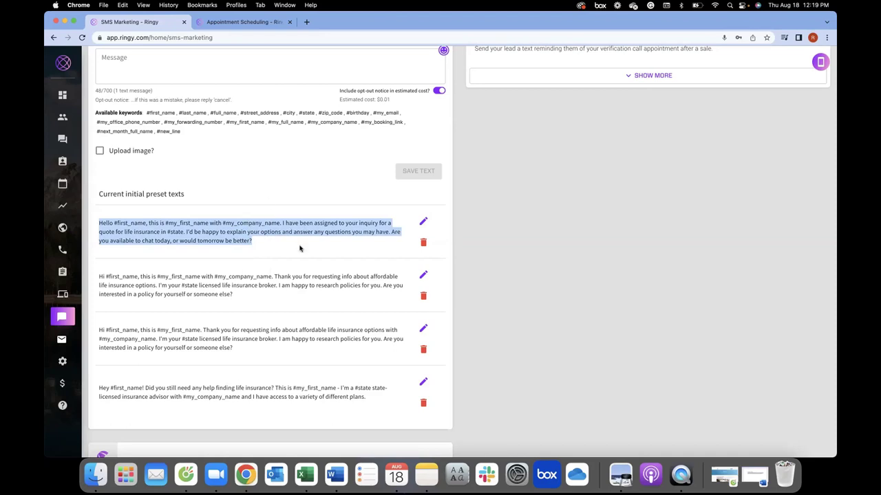
pyautogui.click(268, 245)
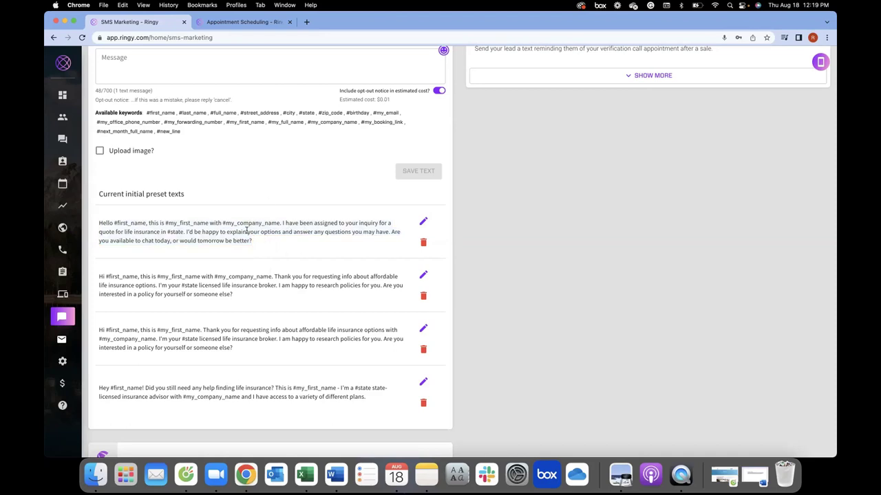
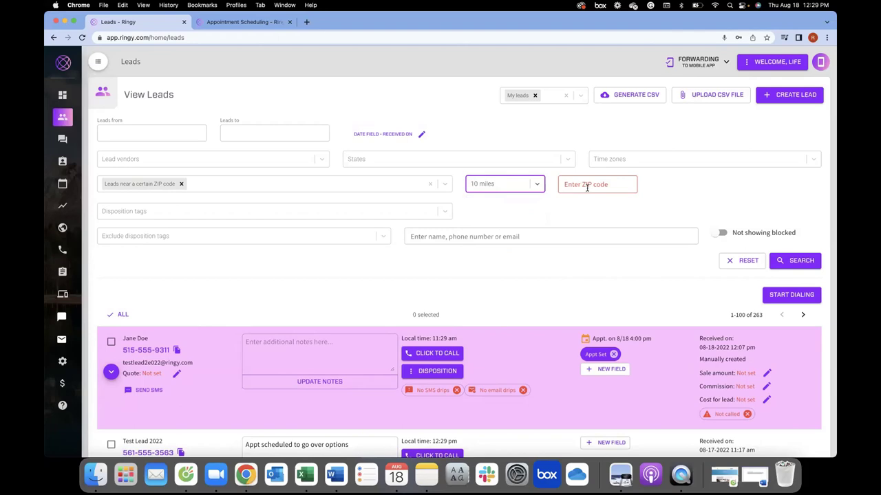
# Remove the leads-near-a-ZIP-code filter from the leads list
pyautogui.scroll(-1, 578, 244)
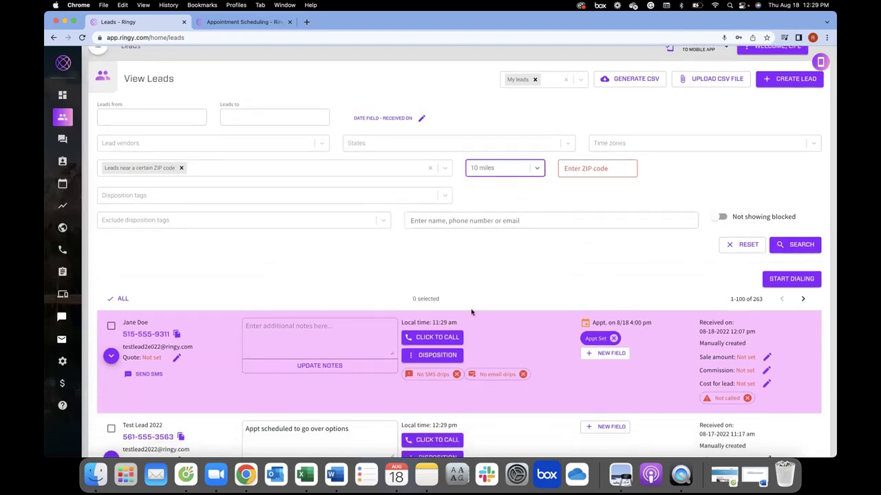
pyautogui.scroll(-3, 471, 312)
pyautogui.scroll(4, 440, 227)
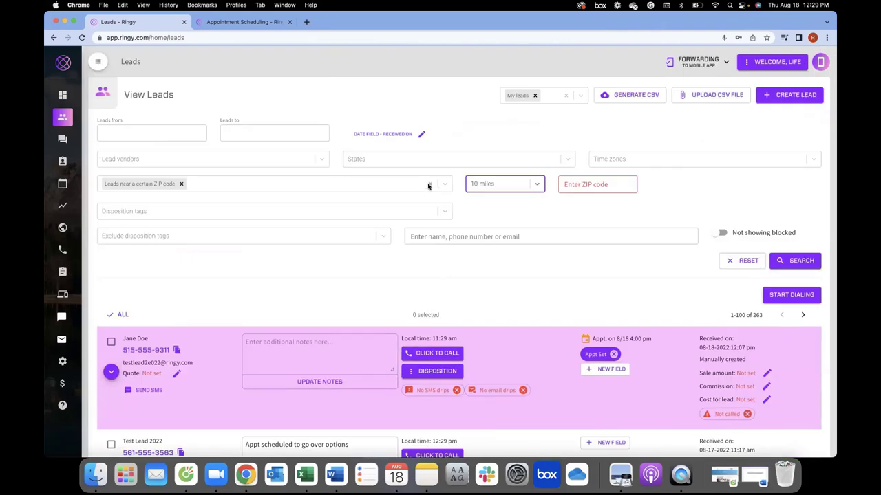
pyautogui.click(429, 185)
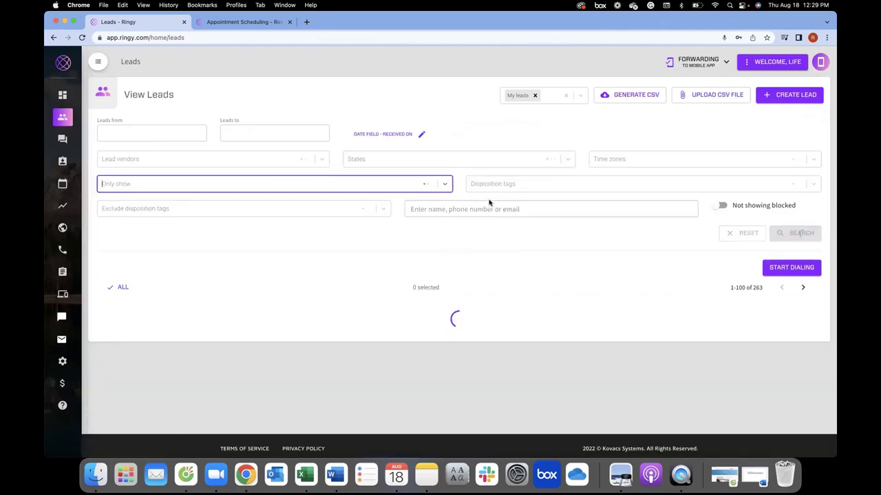
# Filter the leads by the Left Voicemail disposition tag
pyautogui.click(479, 191)
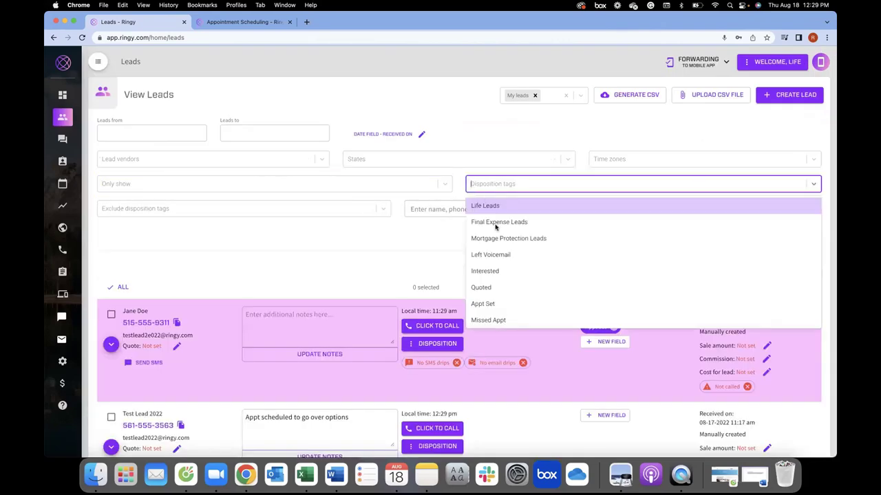
pyautogui.scroll(-3, 500, 244)
pyautogui.scroll(-5, 500, 246)
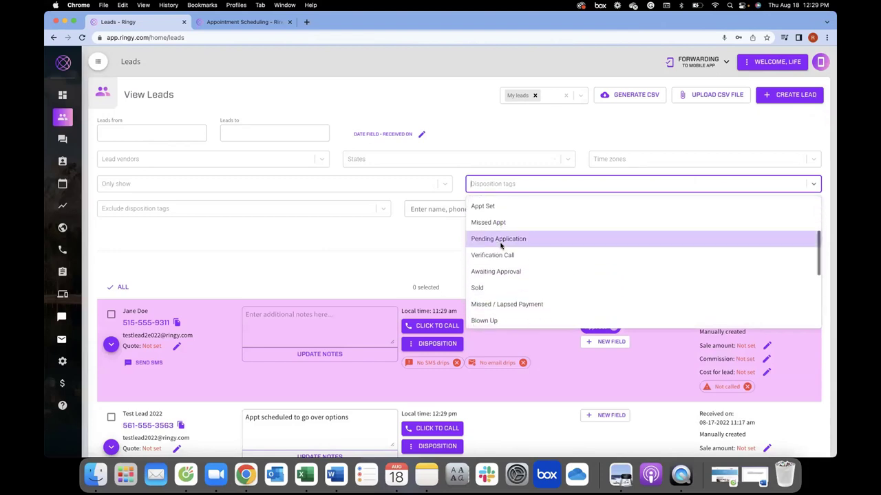
pyautogui.scroll(3, 498, 237)
pyautogui.scroll(5, 498, 238)
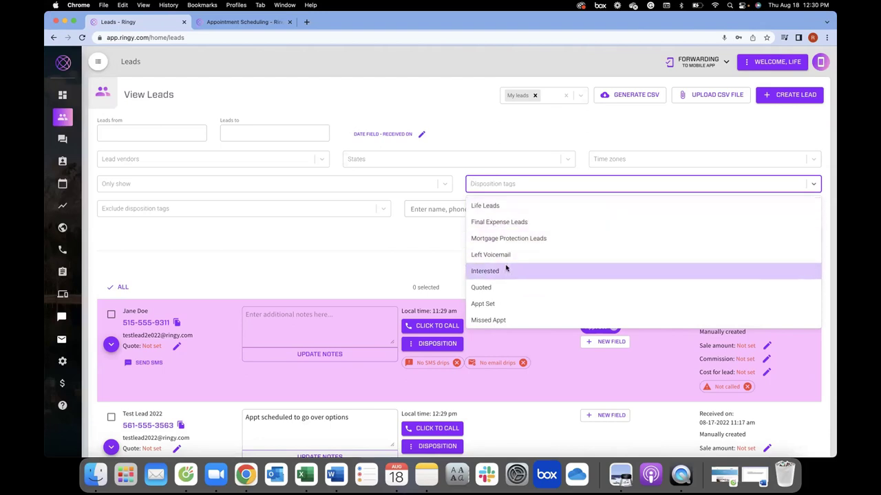
pyautogui.scroll(-2, 505, 260)
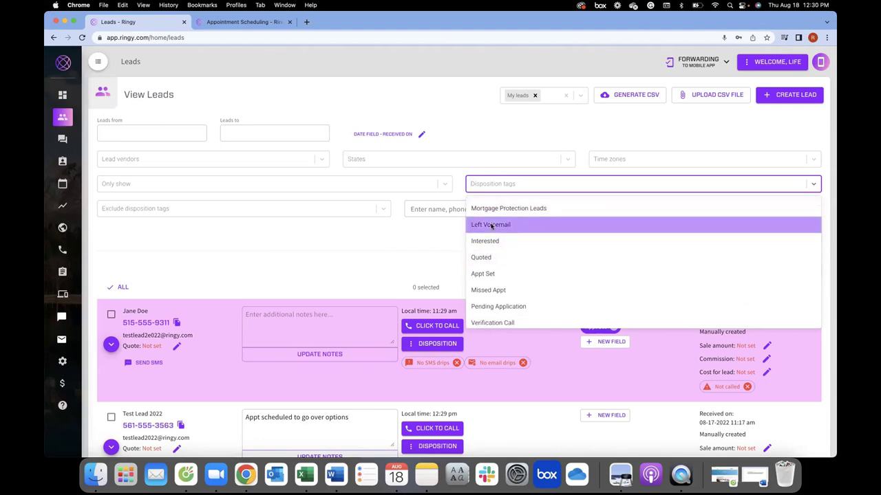
pyautogui.click(492, 225)
pyautogui.click(377, 260)
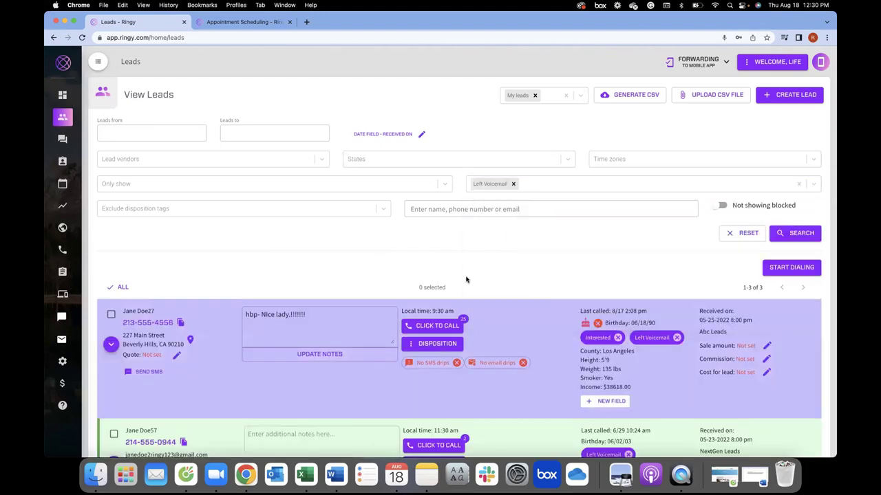
# Remove the Left Voicemail tag filter so all 263 leads show
pyautogui.scroll(-3, 468, 283)
pyautogui.scroll(3, 482, 234)
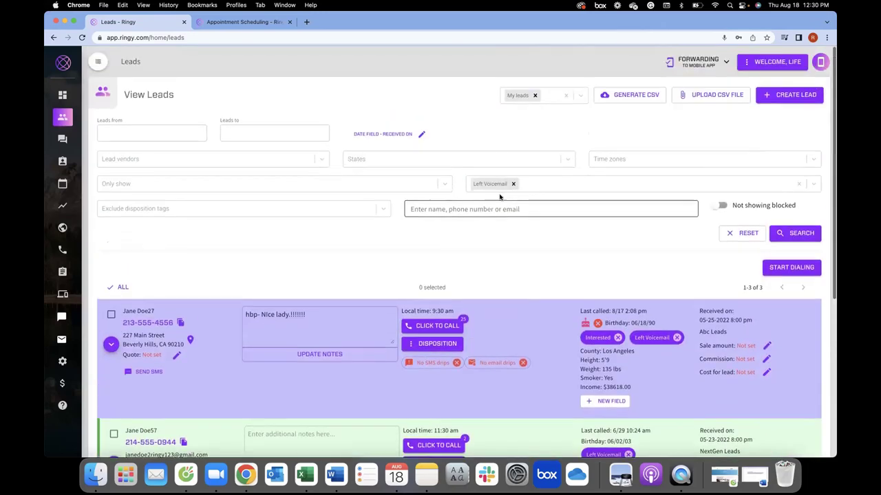
pyautogui.click(512, 185)
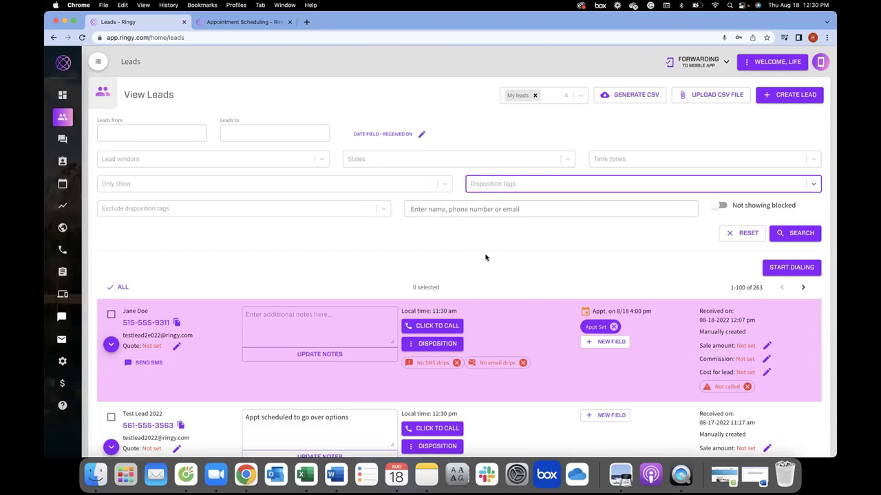
pyautogui.click(420, 213)
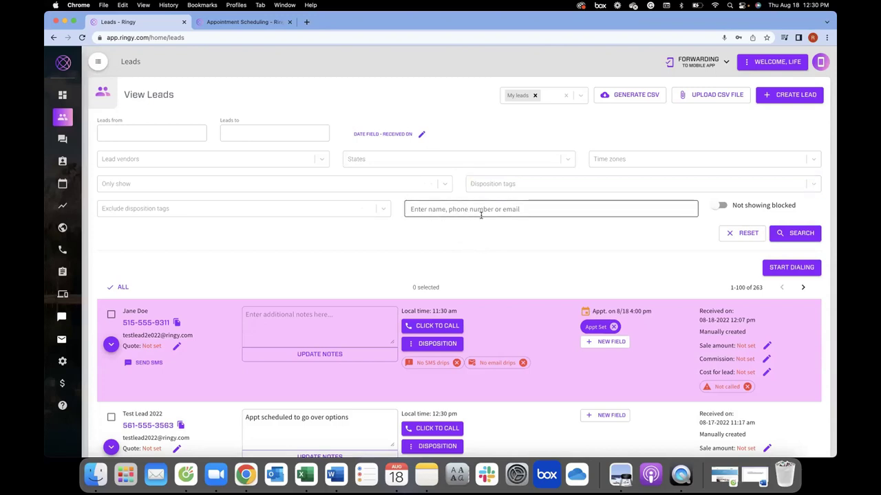
pyautogui.click(440, 211)
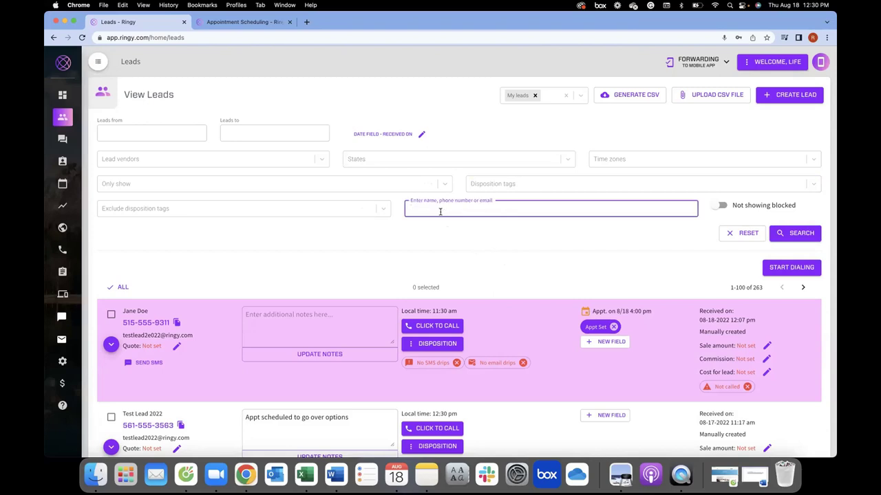
pyautogui.write('jane')
pyautogui.press('Return')
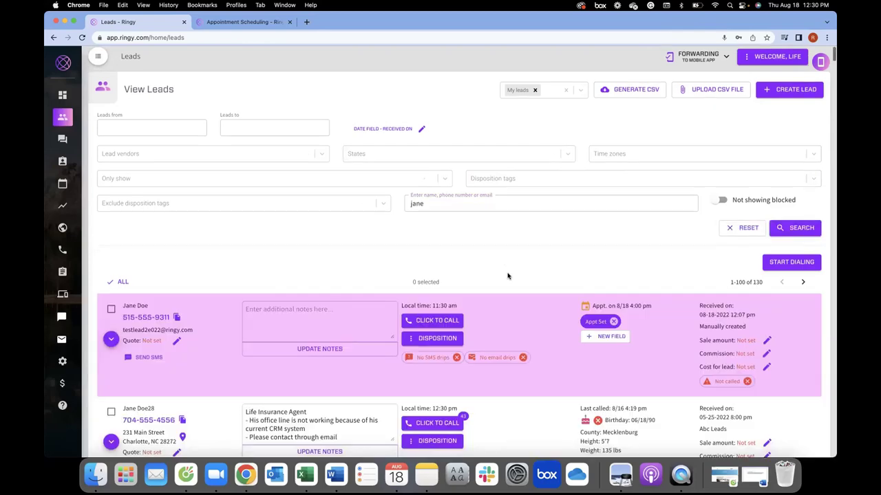
pyautogui.scroll(-5, 508, 276)
pyautogui.scroll(4, 508, 273)
pyautogui.click(438, 102)
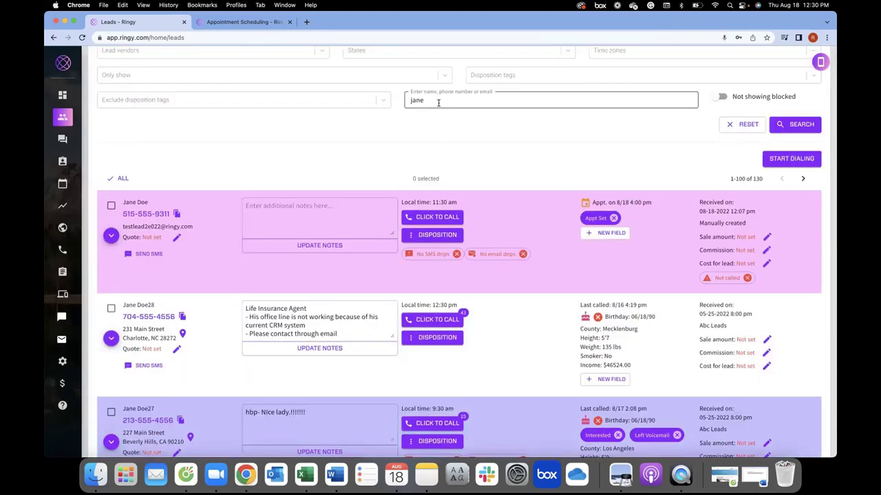
pyautogui.doubleClick(438, 102)
pyautogui.press('BackSpace')
pyautogui.press('Return')
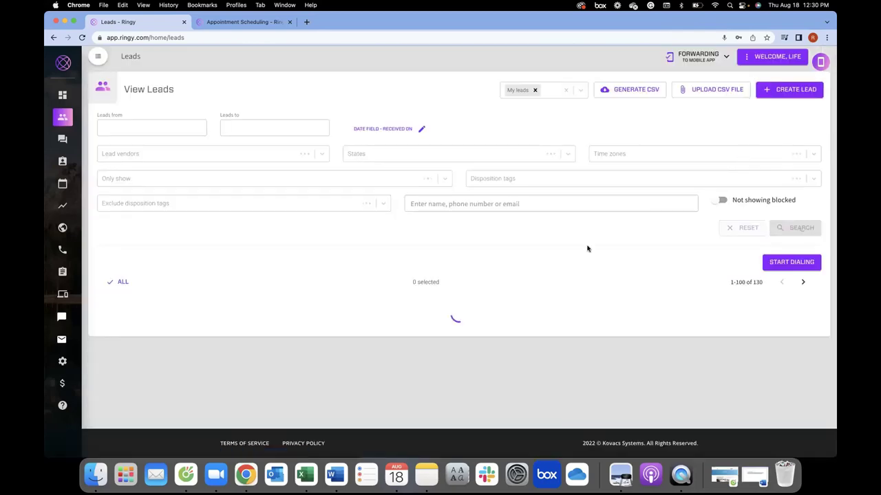
pyautogui.scroll(-5, 594, 277)
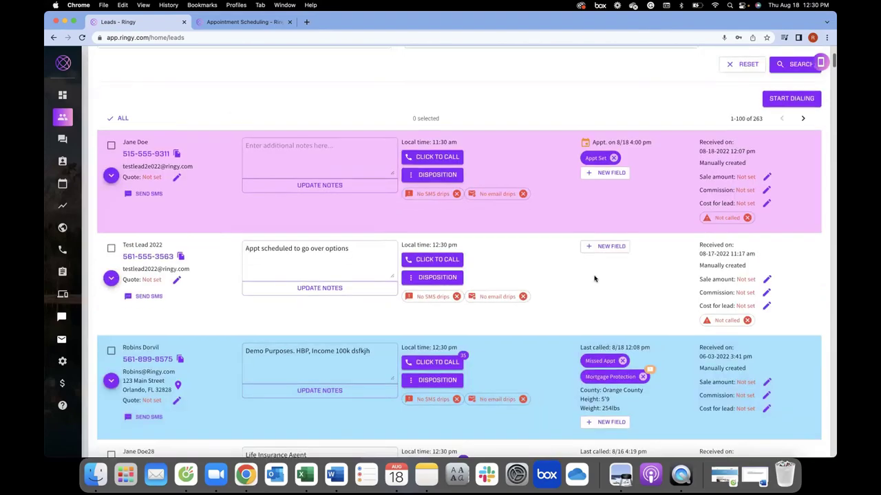
pyautogui.scroll(5, 593, 277)
pyautogui.click(505, 185)
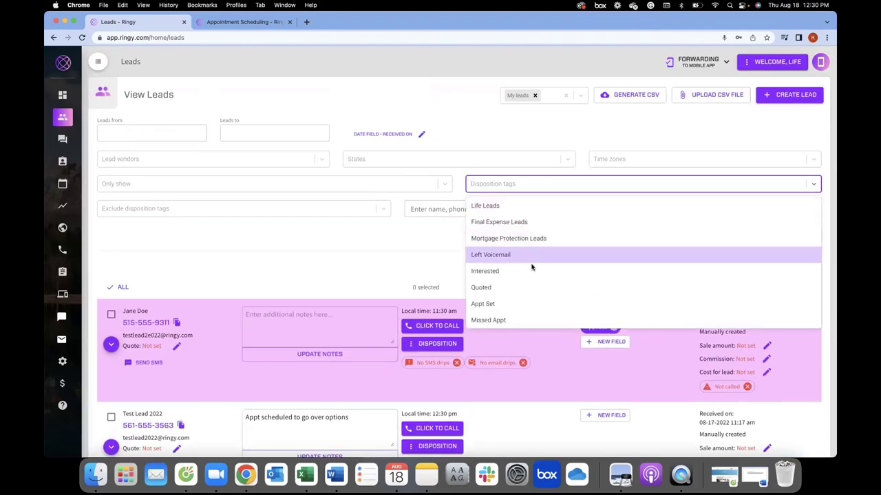
pyautogui.click(414, 249)
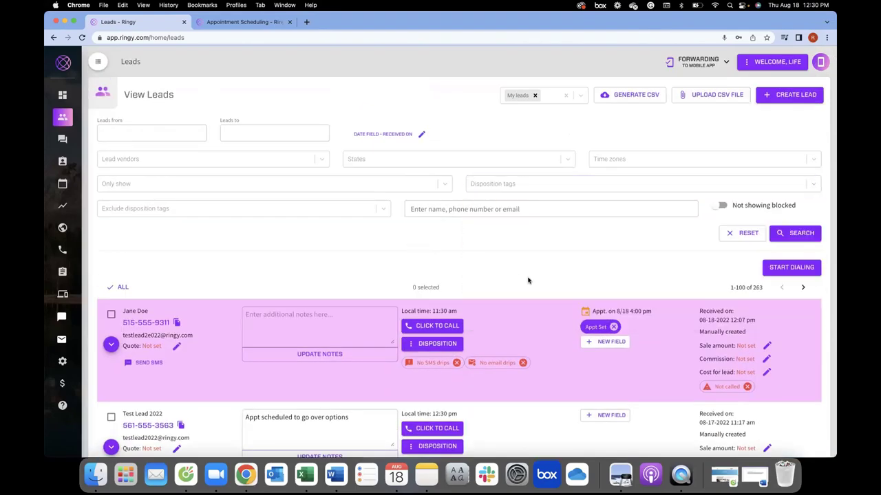
pyautogui.scroll(-2, 528, 279)
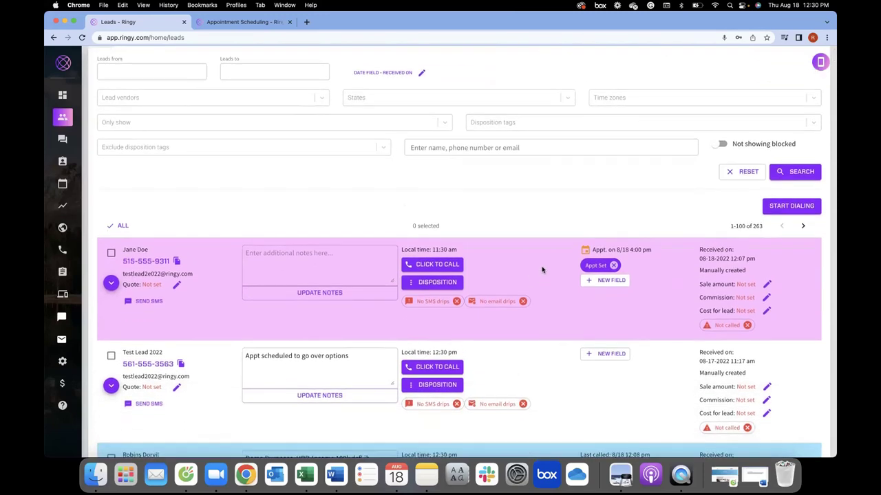
pyautogui.scroll(-1, 542, 269)
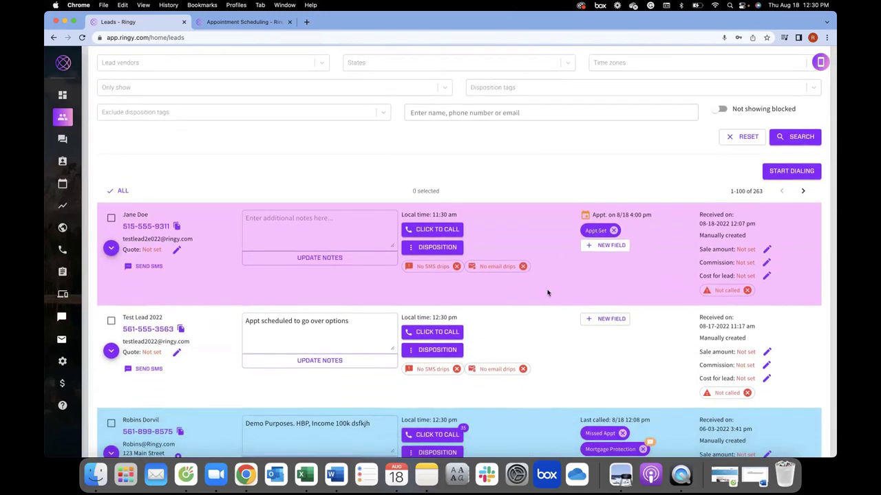
pyautogui.scroll(-3, 548, 293)
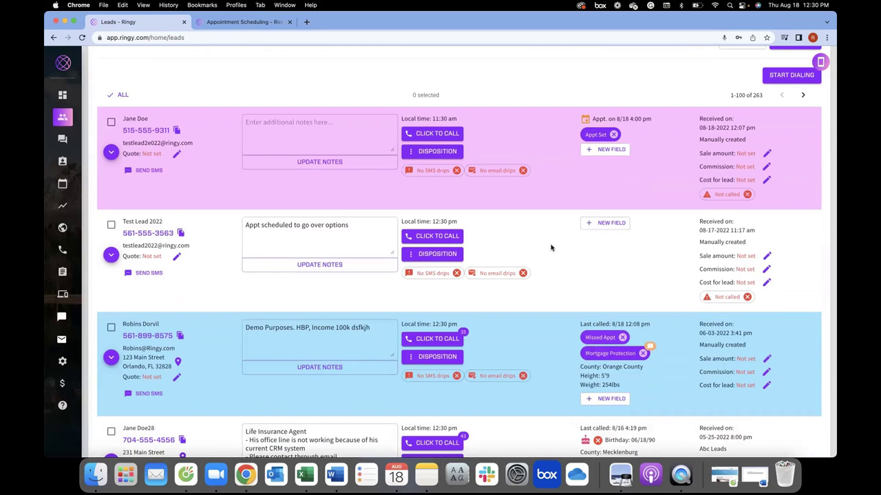
pyautogui.scroll(-2, 570, 329)
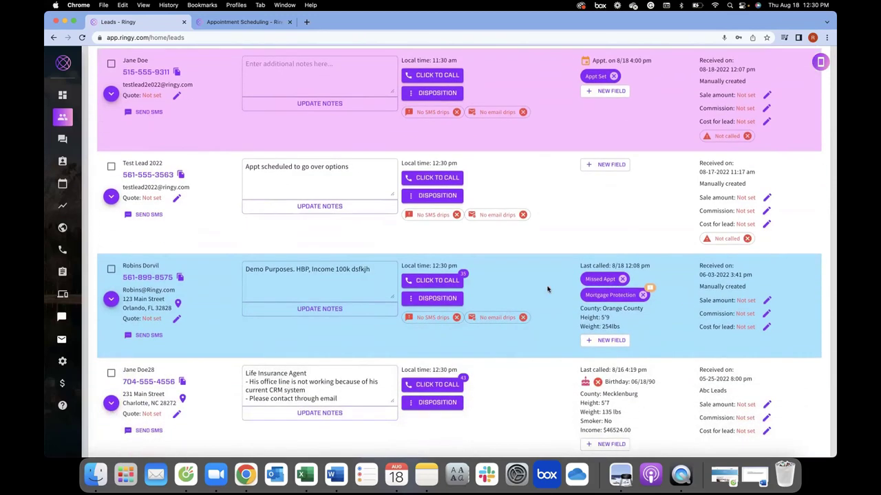
pyautogui.scroll(-2, 524, 245)
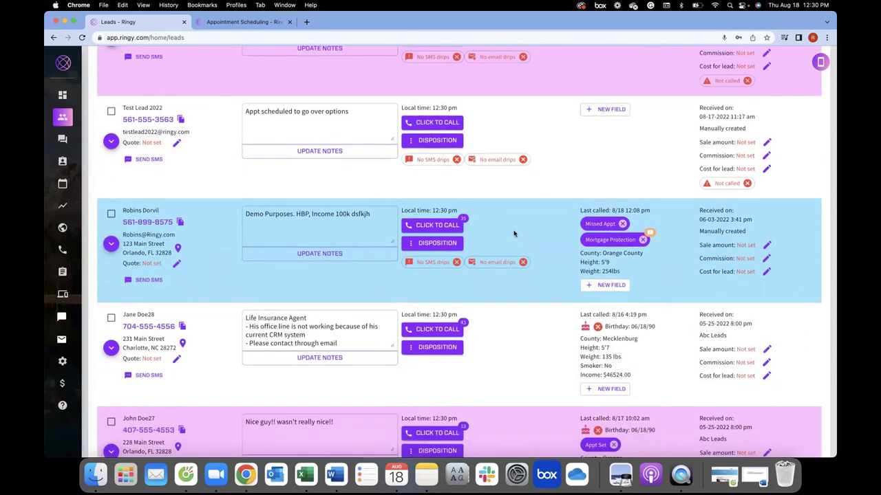
pyautogui.scroll(3, 503, 223)
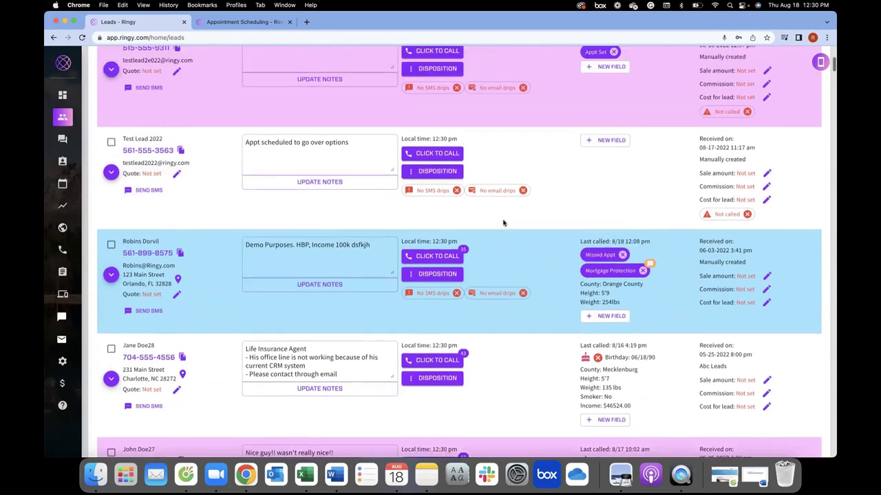
pyautogui.scroll(-2, 536, 286)
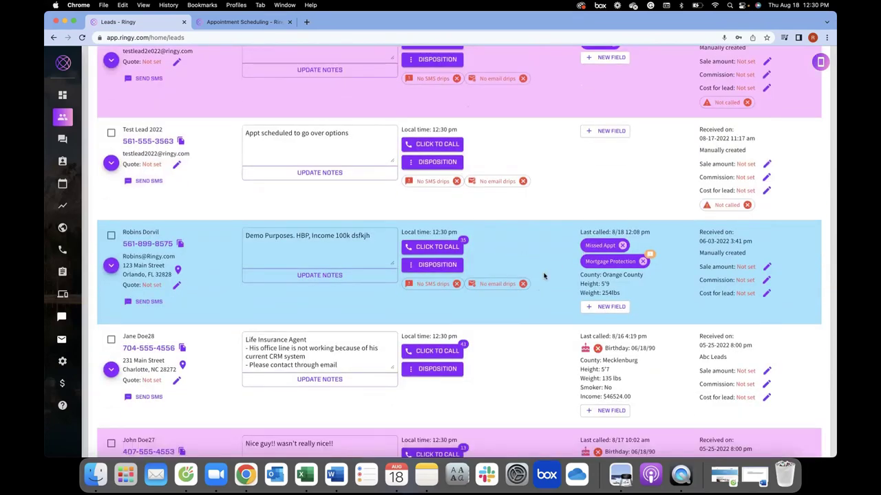
pyautogui.click(620, 248)
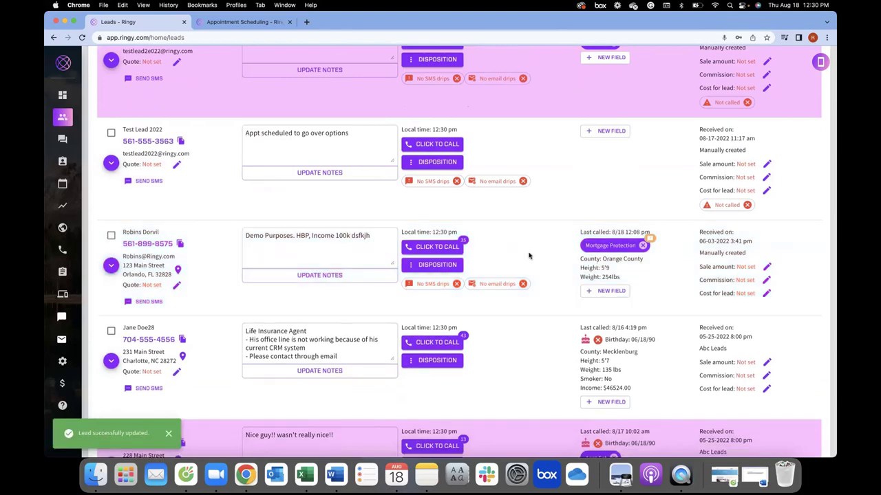
pyautogui.scroll(-10, 537, 265)
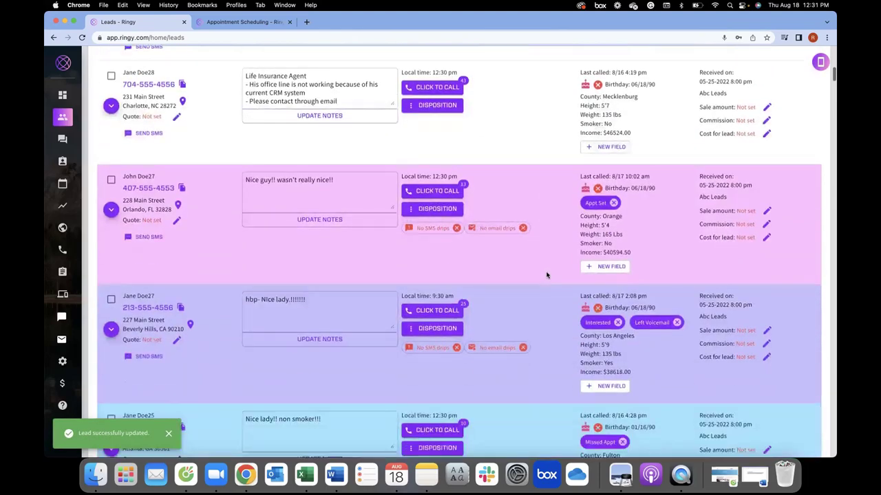
pyautogui.scroll(-15, 546, 275)
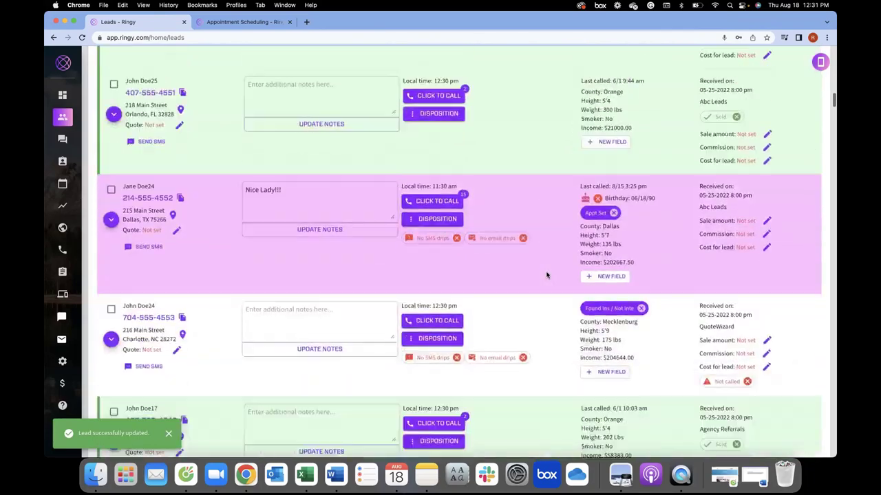
pyautogui.scroll(-8, 546, 275)
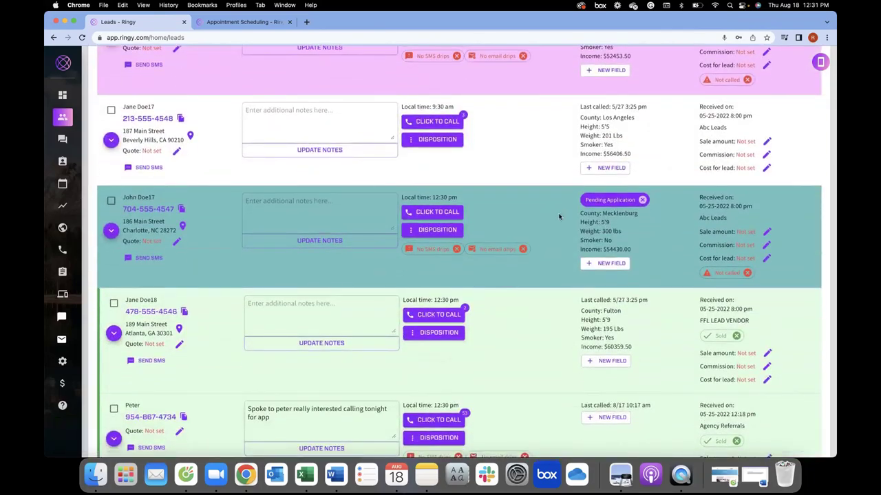
pyautogui.scroll(20, 544, 205)
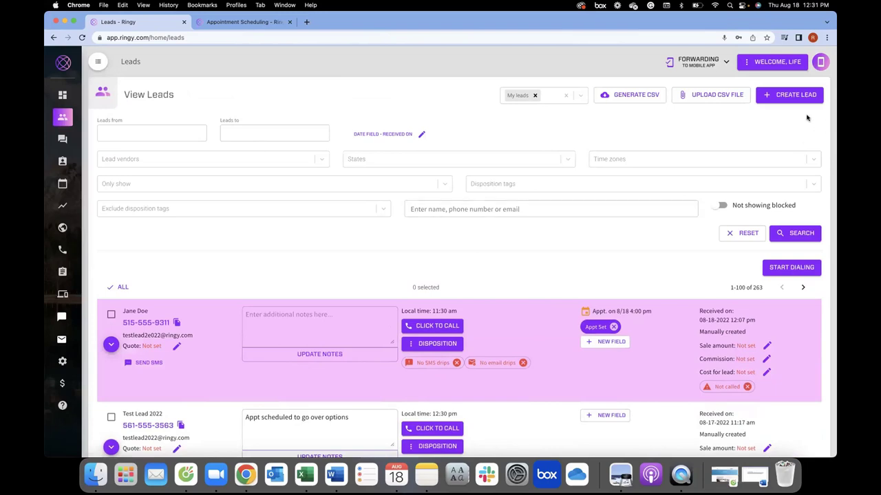
# Attempt a CSV export of the leads and highlight the paid-subscription warning
pyautogui.click(627, 99)
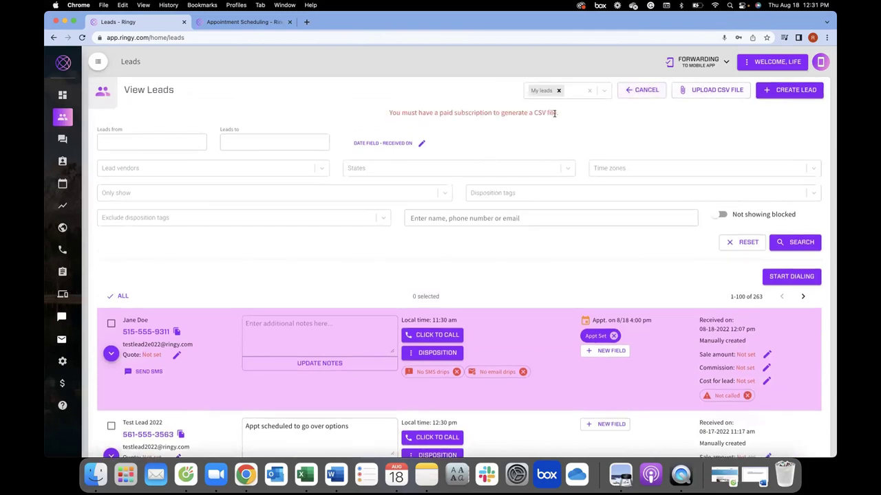
pyautogui.moveTo(413, 112); pyautogui.dragTo(619, 125)
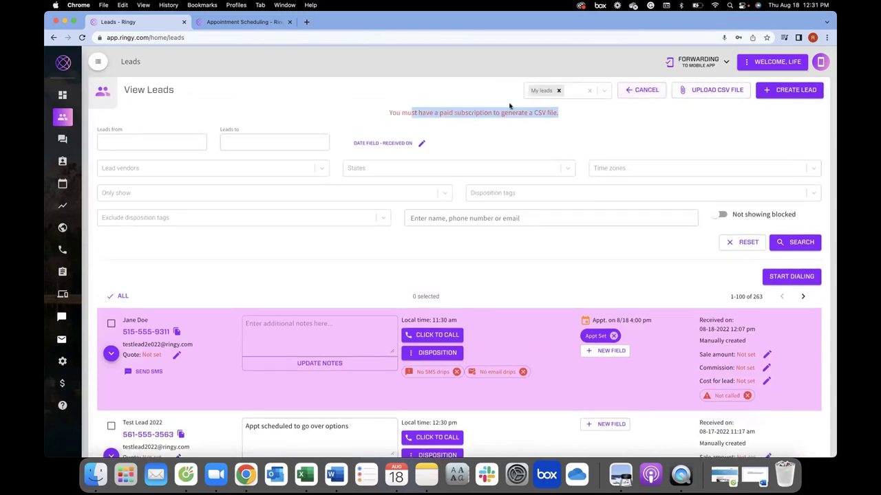
pyautogui.scroll(-2, 520, 267)
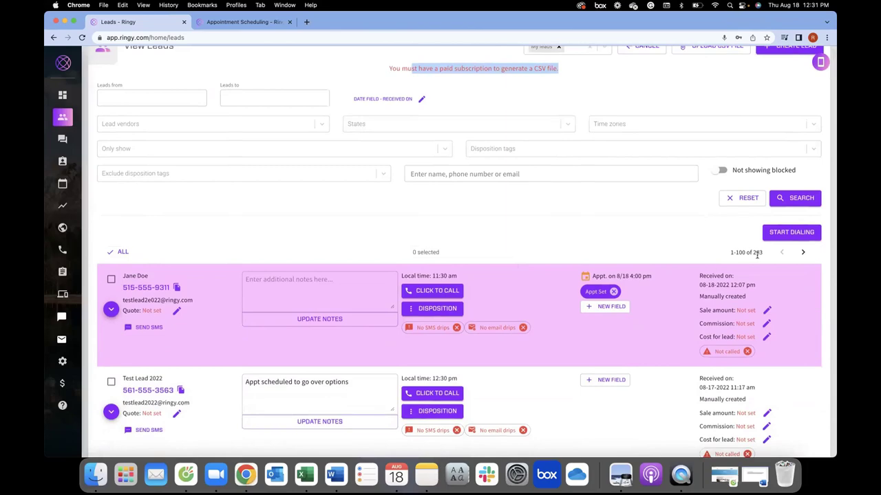
# Open the Charlotte life-insurance lead's full View Lead record
pyautogui.click(560, 247)
pyautogui.scroll(-10, 499, 244)
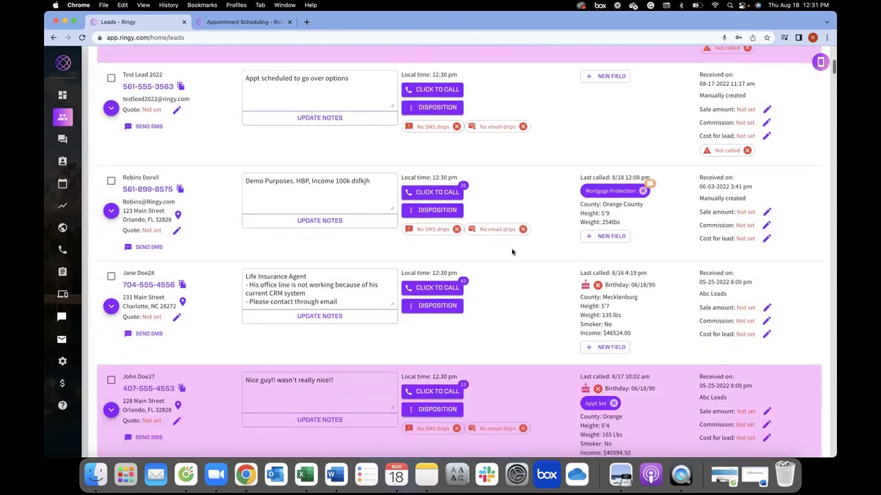
pyautogui.click(156, 282)
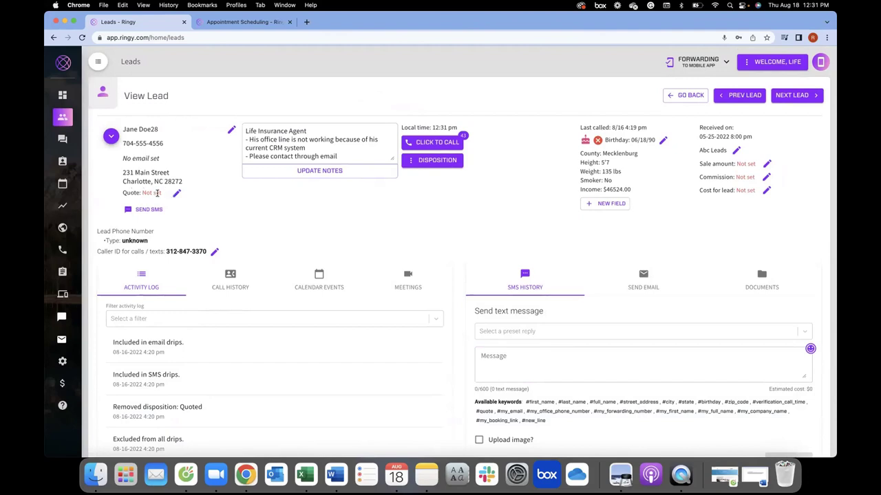
# Look over the lead's chevron actions menu, then close it
pyautogui.click(111, 138)
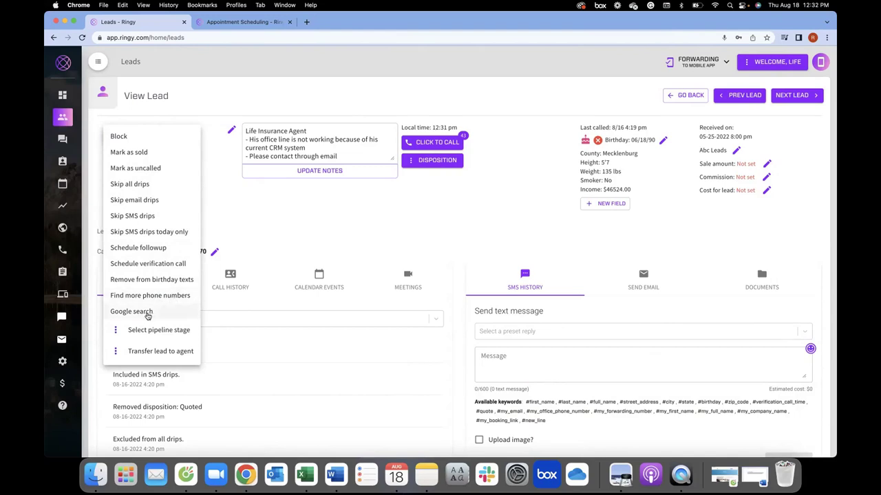
pyautogui.click(300, 226)
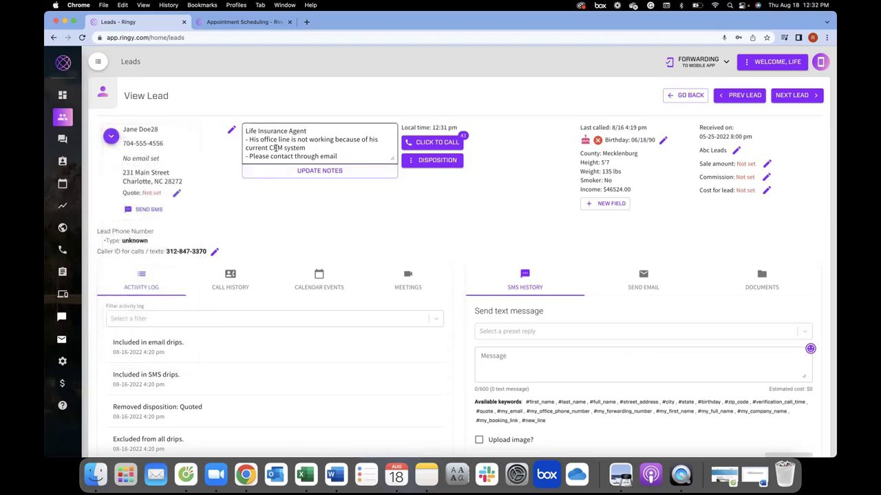
pyautogui.scroll(-2, 279, 155)
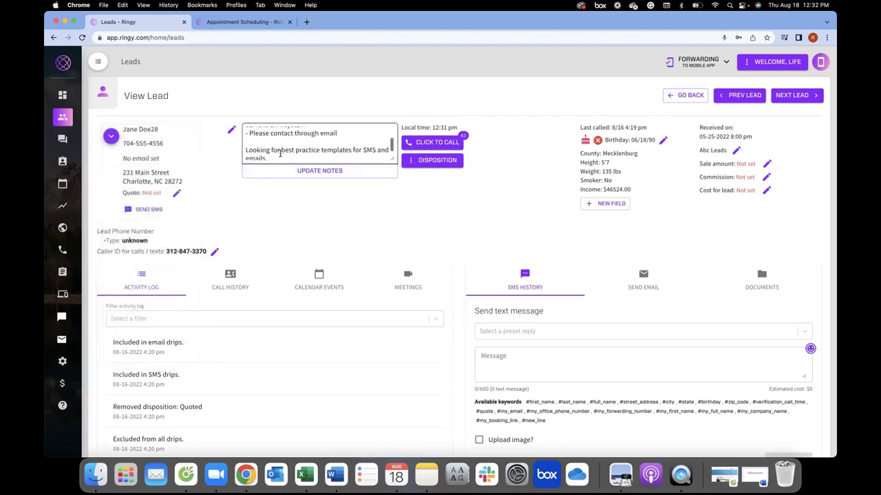
# Enlarge the notes box to reveal the best-practice templates line
pyautogui.scroll(2, 279, 155)
pyautogui.scroll(-2, 382, 138)
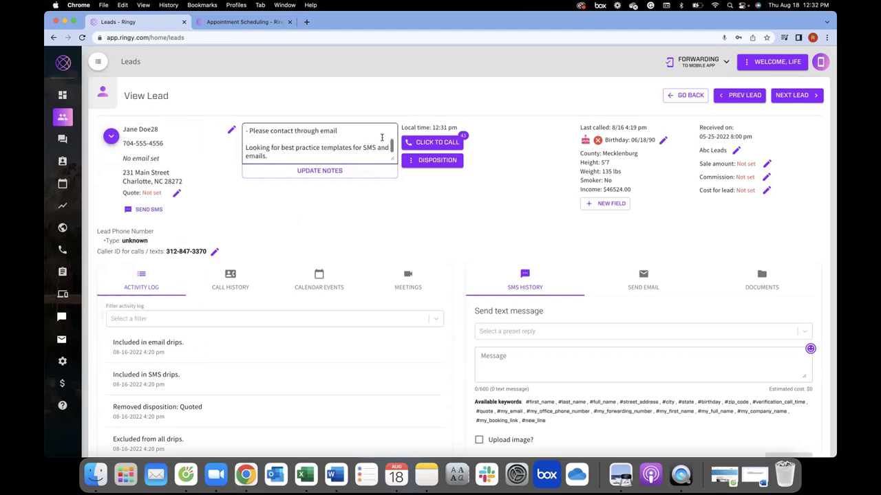
pyautogui.moveTo(395, 157); pyautogui.dragTo(375, 182)
pyautogui.click(161, 319)
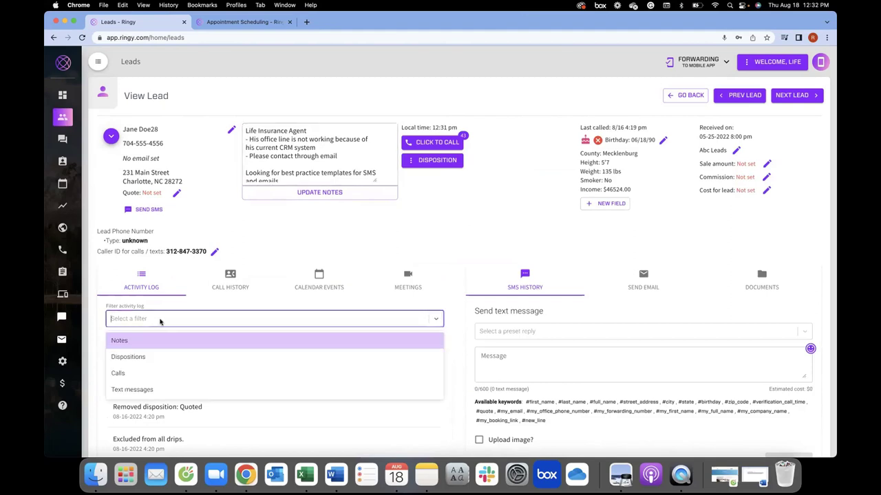
# Filter the activity log to Notes, then place and hang up a brief call to the lead
pyautogui.click(136, 338)
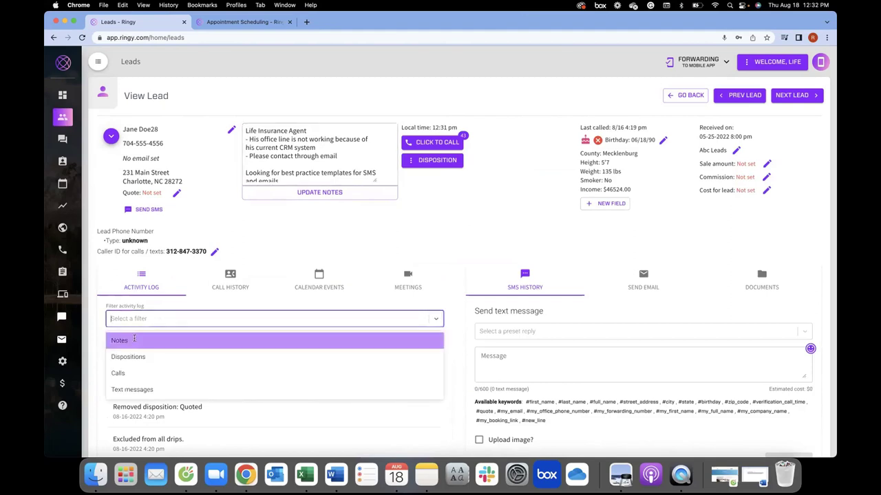
pyautogui.scroll(-5, 198, 369)
pyautogui.scroll(5, 198, 369)
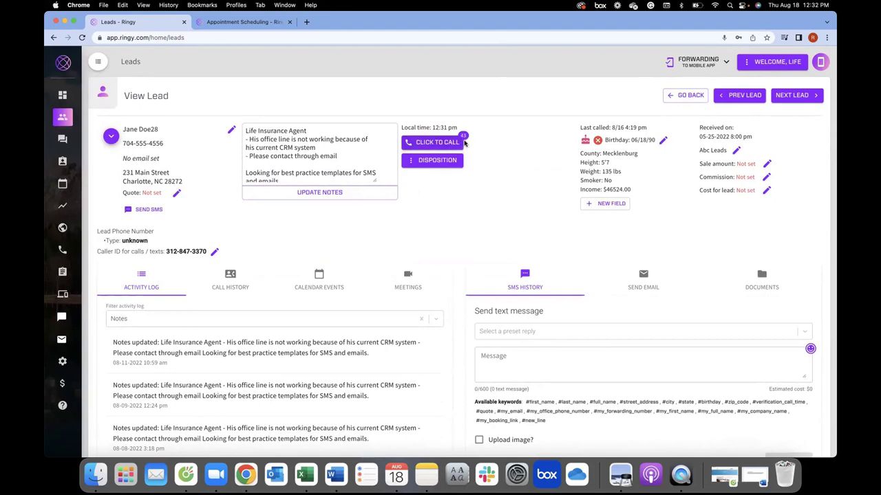
pyautogui.click(435, 143)
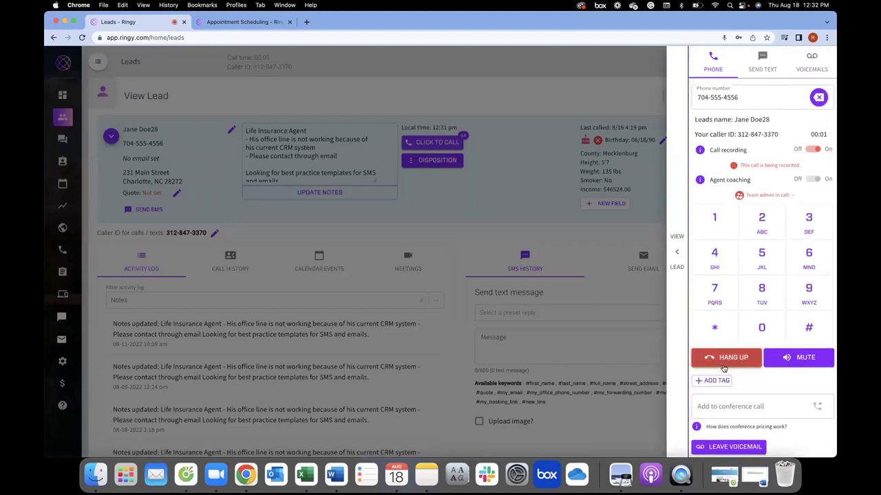
pyautogui.click(725, 359)
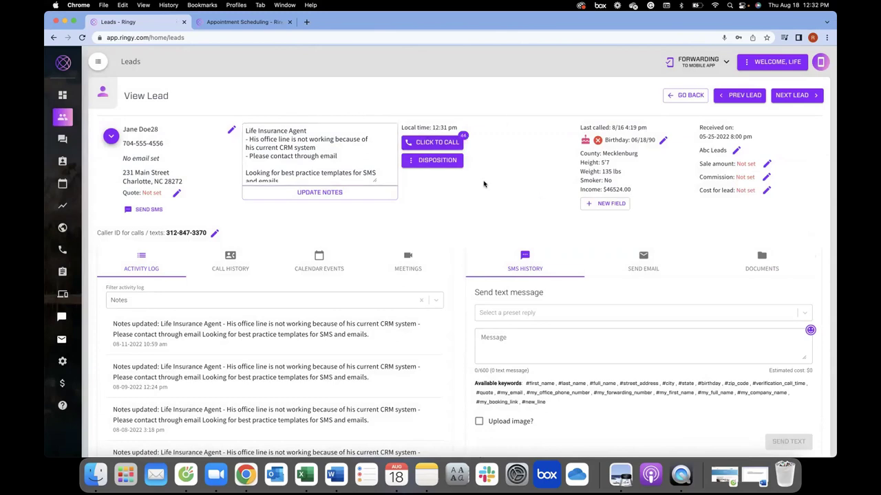
pyautogui.click(432, 163)
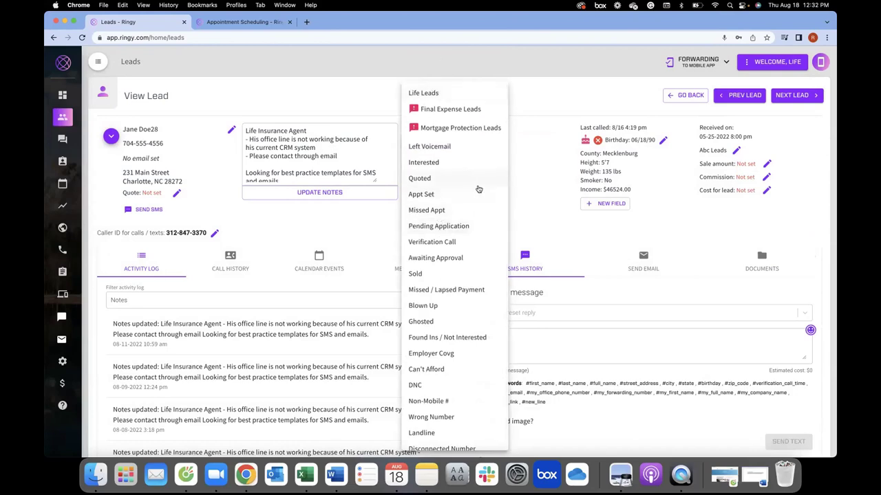
pyautogui.scroll(-1, 446, 238)
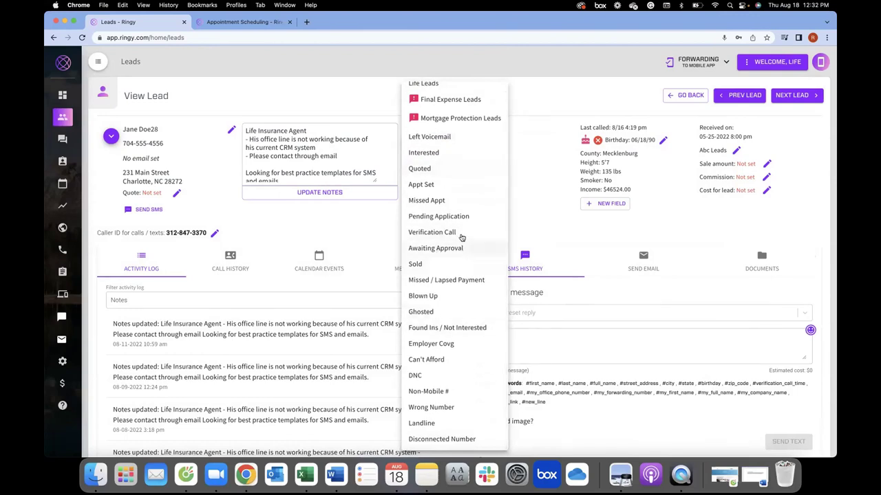
pyautogui.click(554, 204)
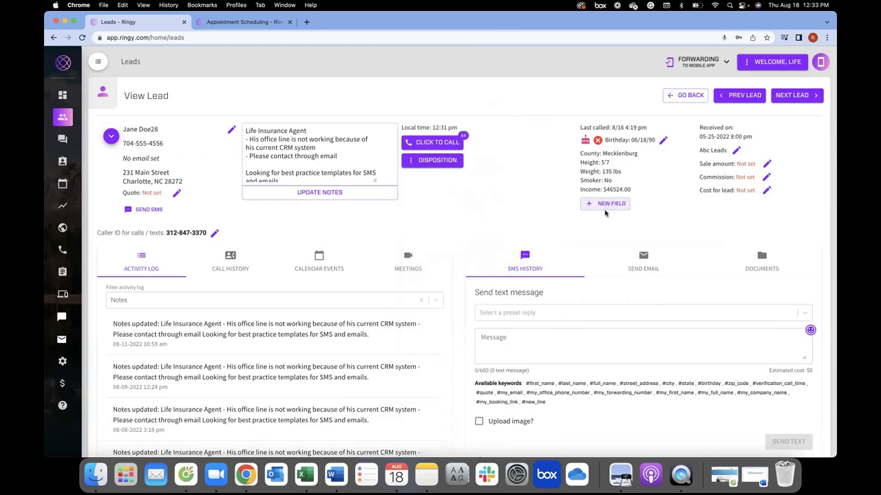
# Show the lead's call history
pyautogui.scroll(-2, 440, 234)
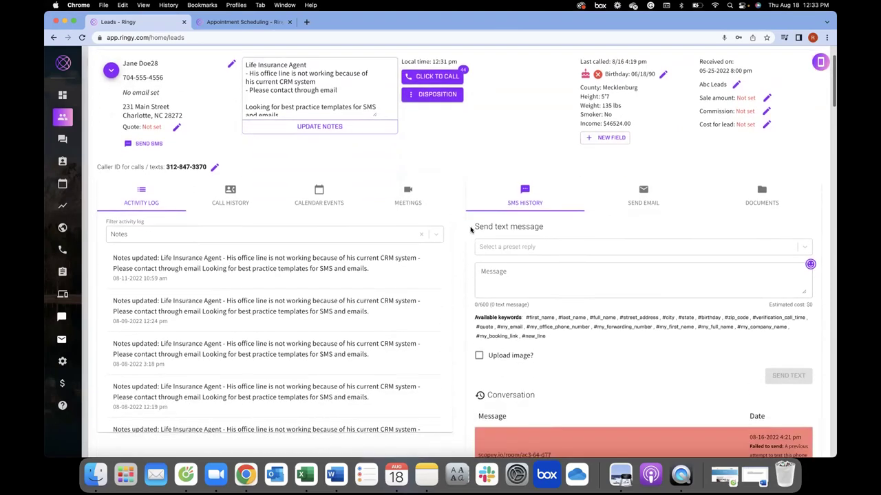
pyautogui.click(148, 235)
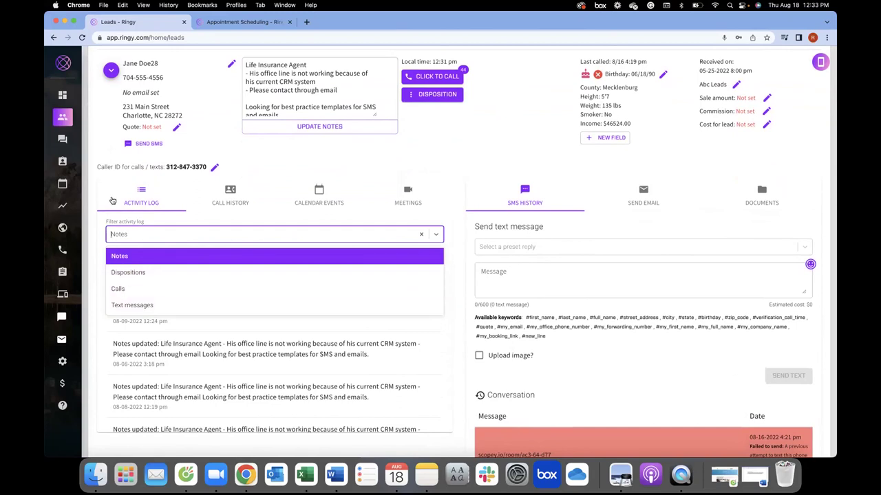
pyautogui.click(227, 200)
pyautogui.click(227, 199)
pyautogui.scroll(-15, 357, 271)
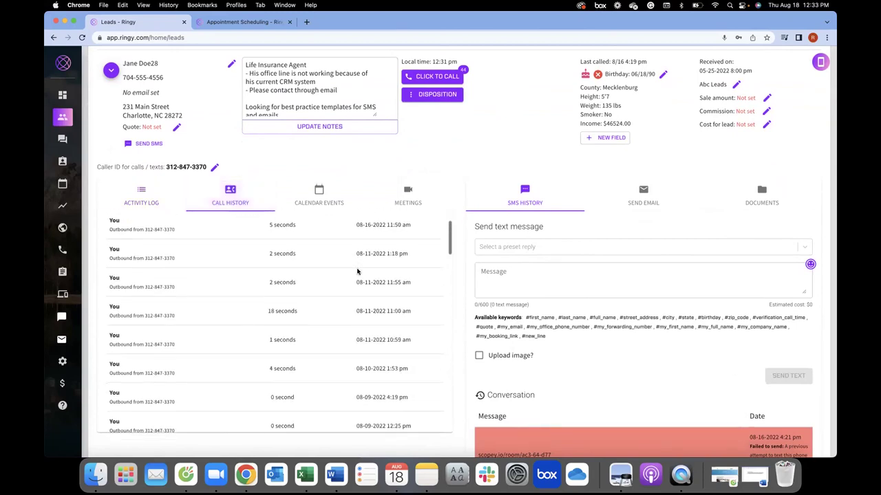
pyautogui.scroll(-3, 357, 268)
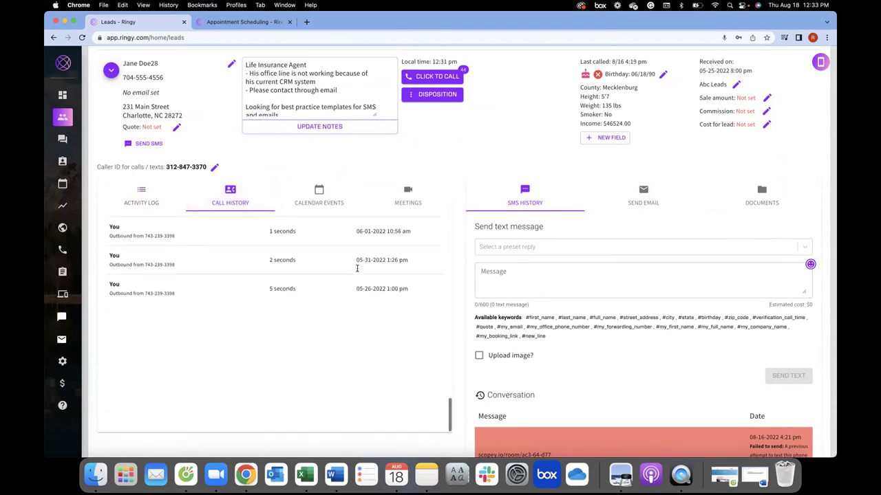
pyautogui.scroll(20, 347, 267)
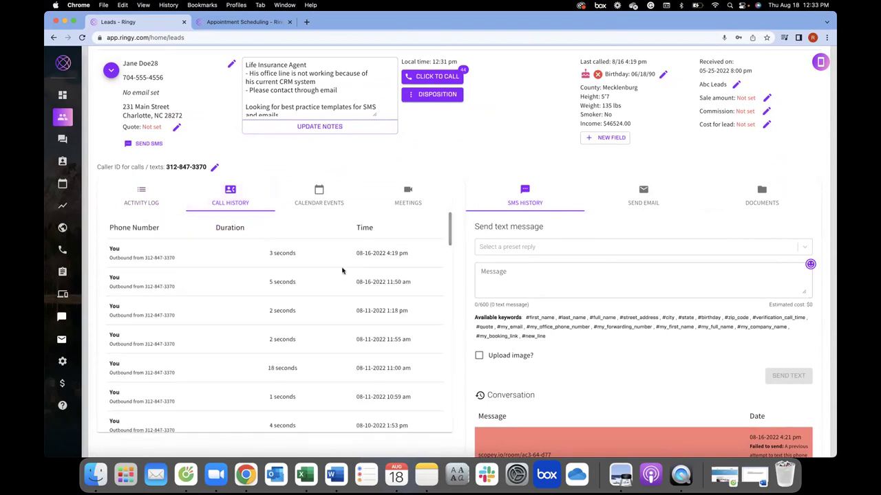
pyautogui.scroll(2, 340, 268)
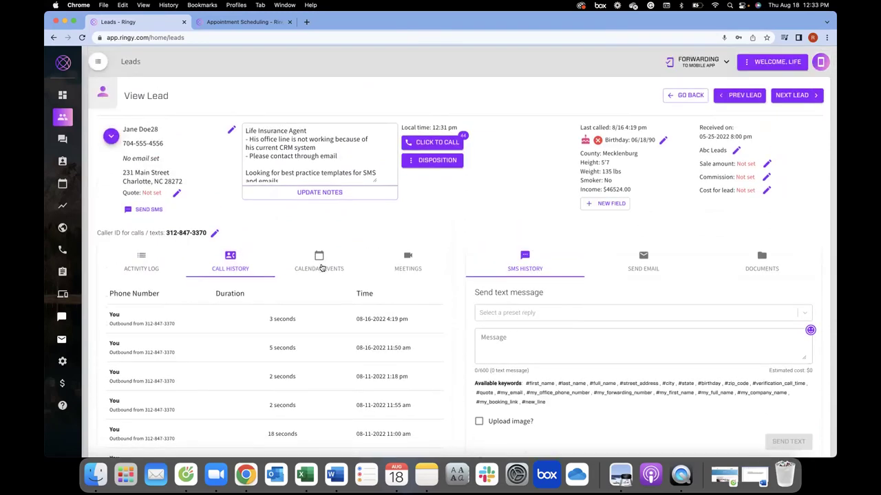
# Review the lead's calendar events
pyautogui.click(323, 271)
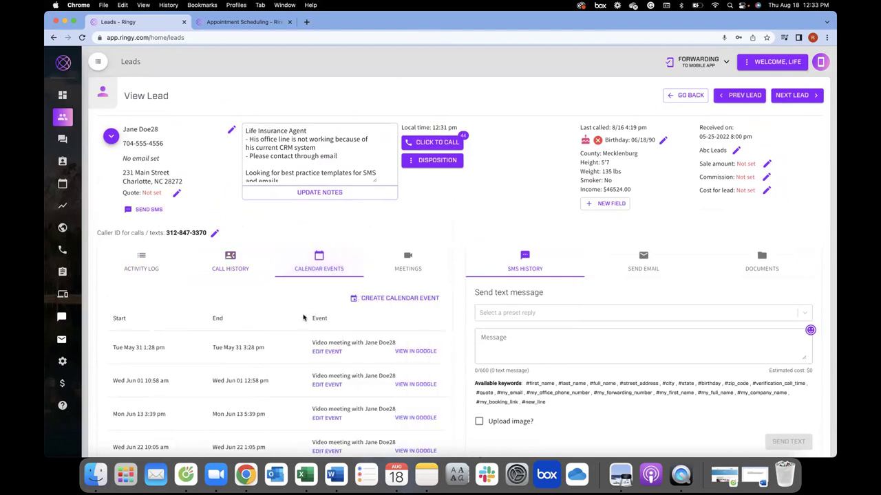
pyautogui.scroll(-3, 304, 317)
pyautogui.scroll(-2, 303, 318)
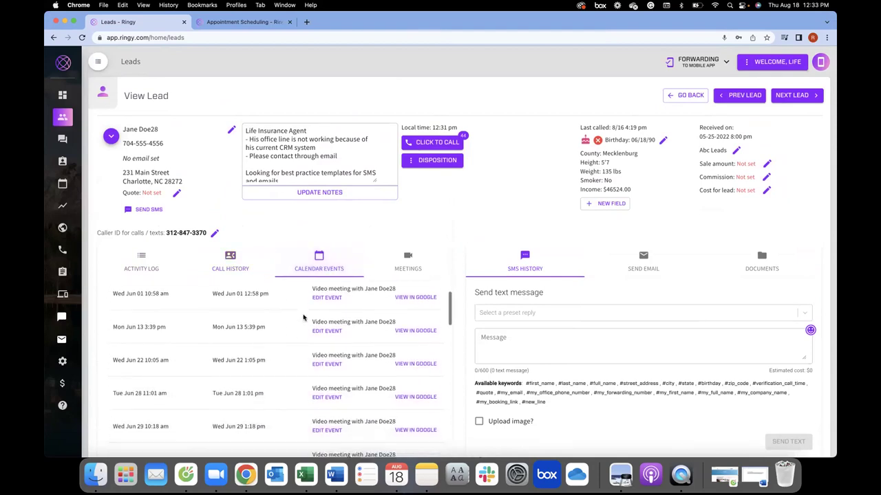
pyautogui.scroll(5, 303, 318)
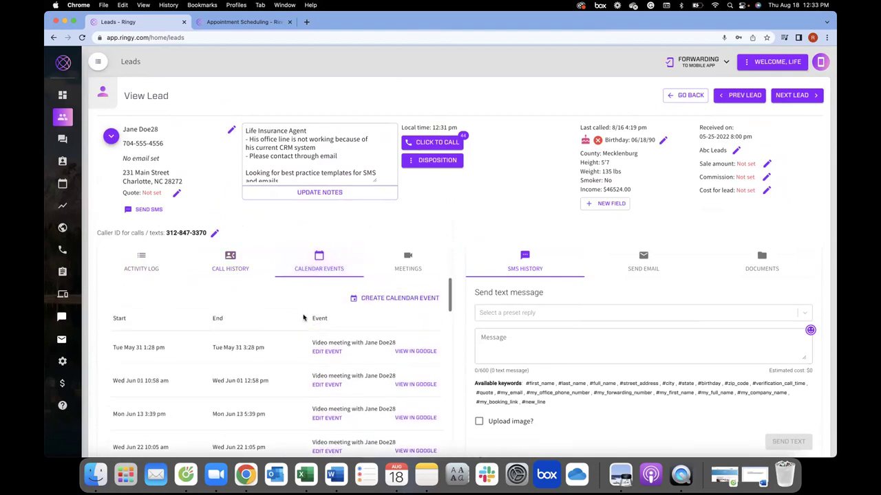
# Open the Meetings tab listing the four not-started video meetings
pyautogui.click(406, 264)
pyautogui.scroll(-1, 462, 200)
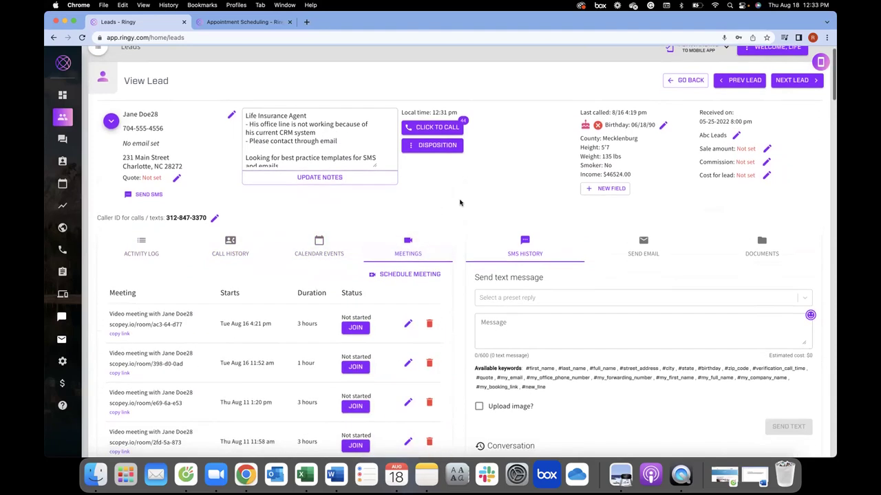
pyautogui.scroll(1, 462, 199)
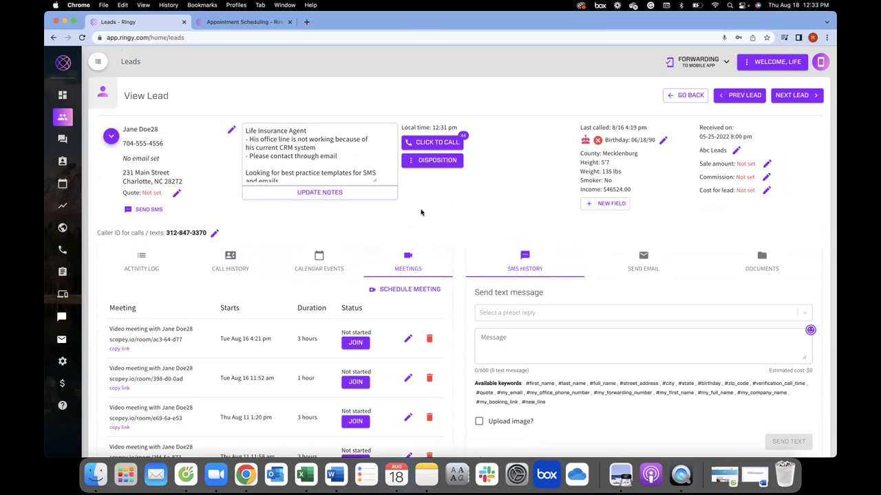
pyautogui.click(421, 291)
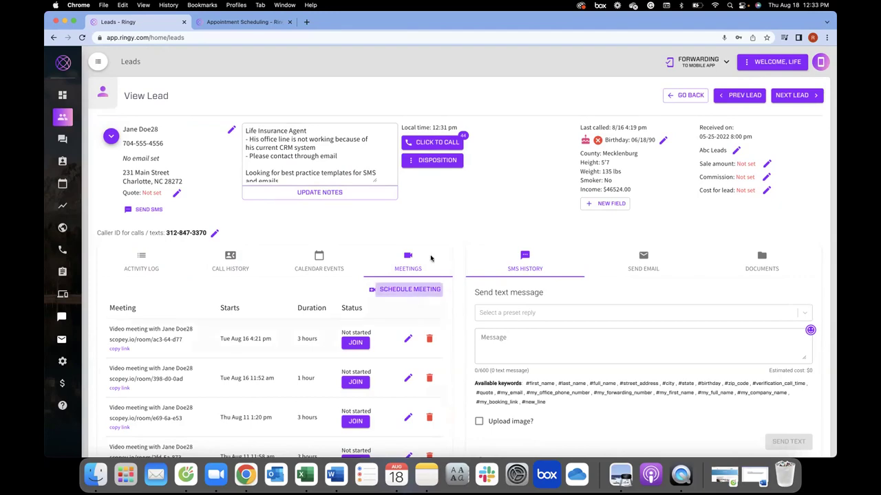
# Create a 1-hour video meeting starting Thu Aug 18 12:33 pm
pyautogui.click(392, 232)
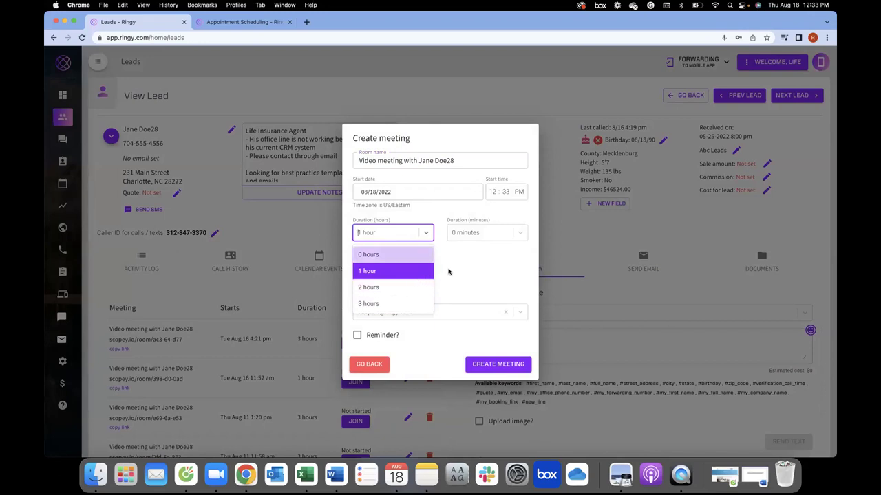
pyautogui.click(380, 274)
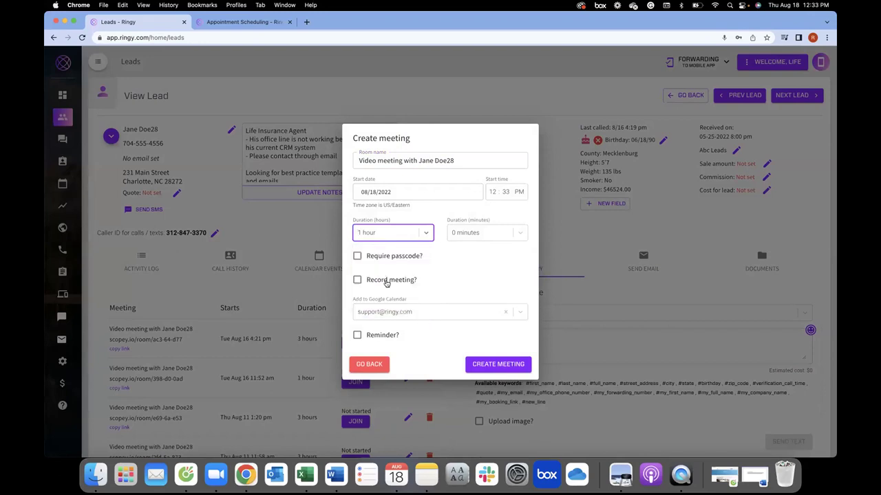
pyautogui.click(485, 365)
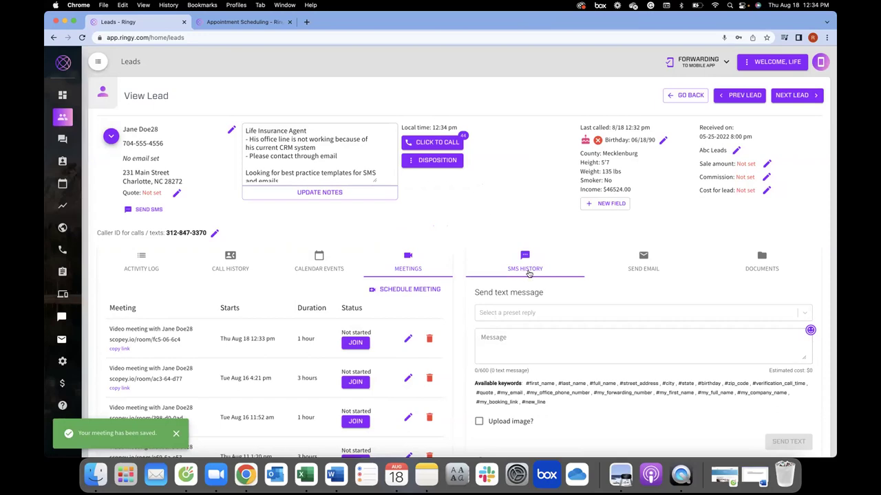
# Paste the new meeting link into a text to the lead and join the meeting room
pyautogui.scroll(-1, 528, 273)
pyautogui.scroll(-2, 529, 274)
pyautogui.click(507, 275)
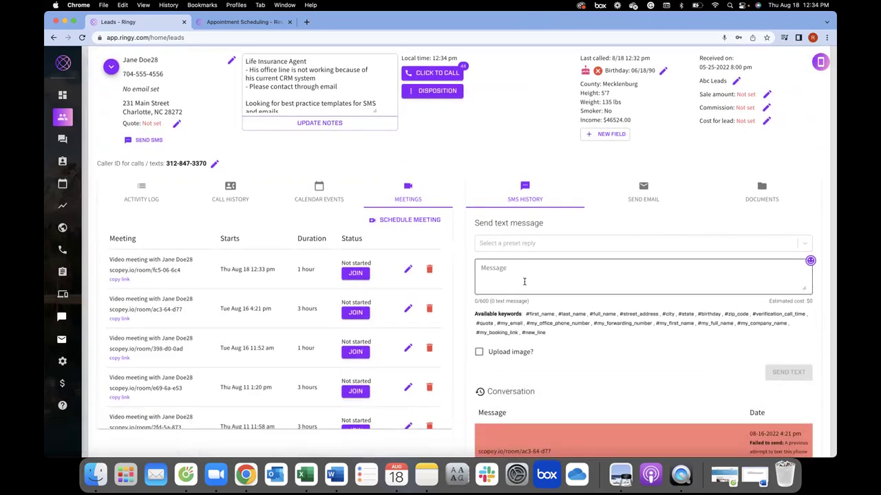
pyautogui.write('scopey.io/room/fc5-06-6c4')
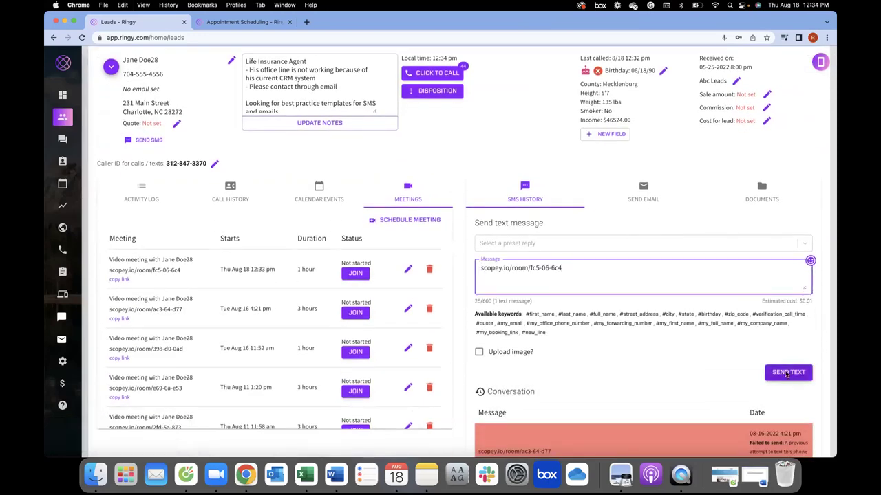
pyautogui.click(353, 284)
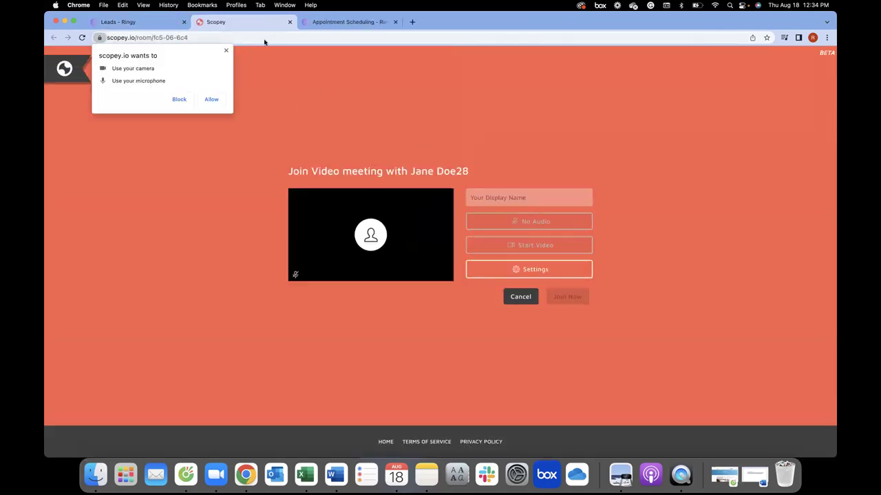
# Allow camera and microphone in Scopey, then close the meeting tab
pyautogui.click(211, 99)
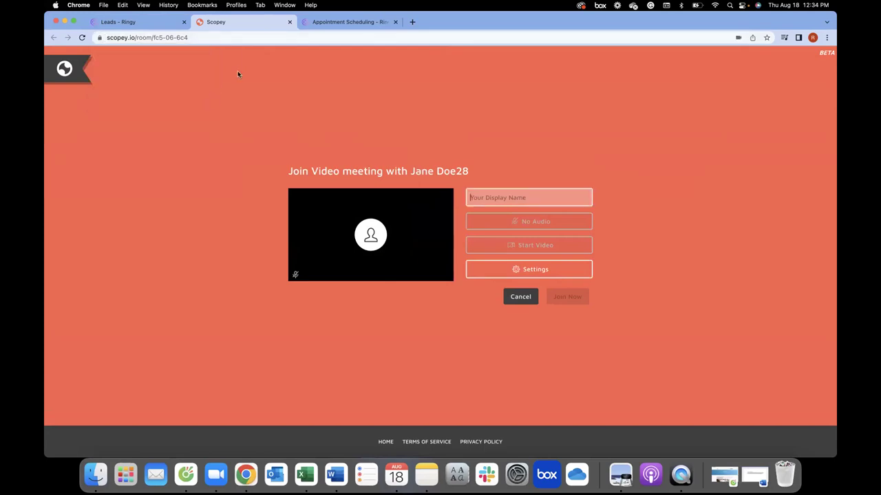
pyautogui.click(289, 22)
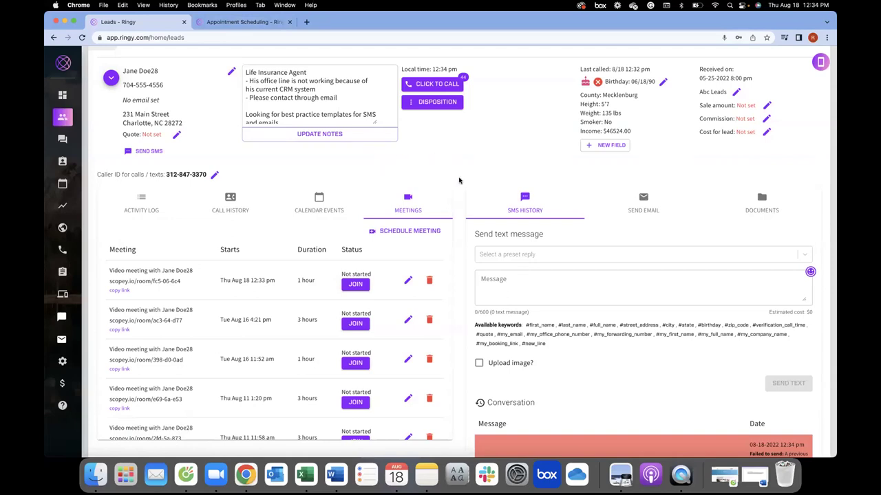
pyautogui.scroll(-1, 459, 180)
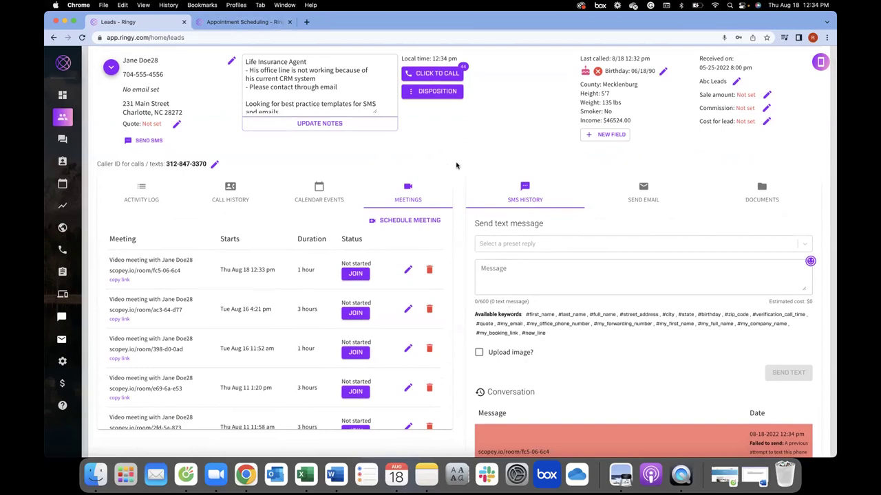
pyautogui.scroll(2, 456, 165)
pyautogui.scroll(-1, 508, 209)
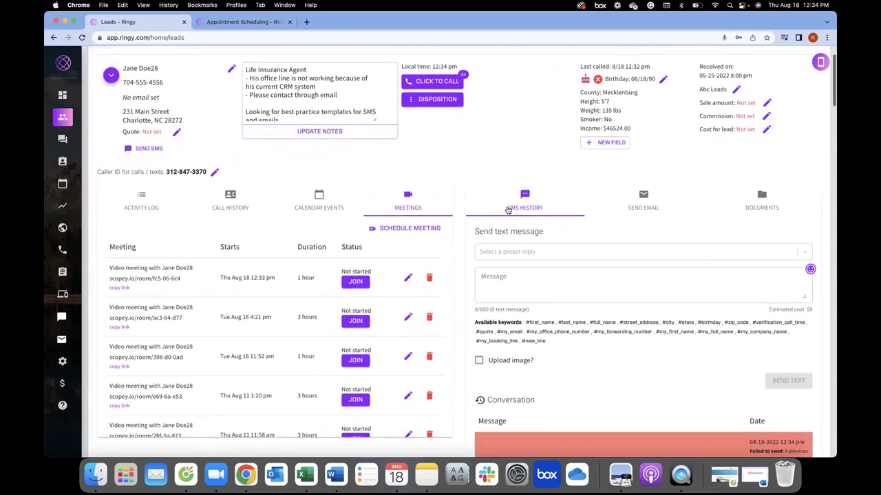
pyautogui.scroll(-3, 509, 207)
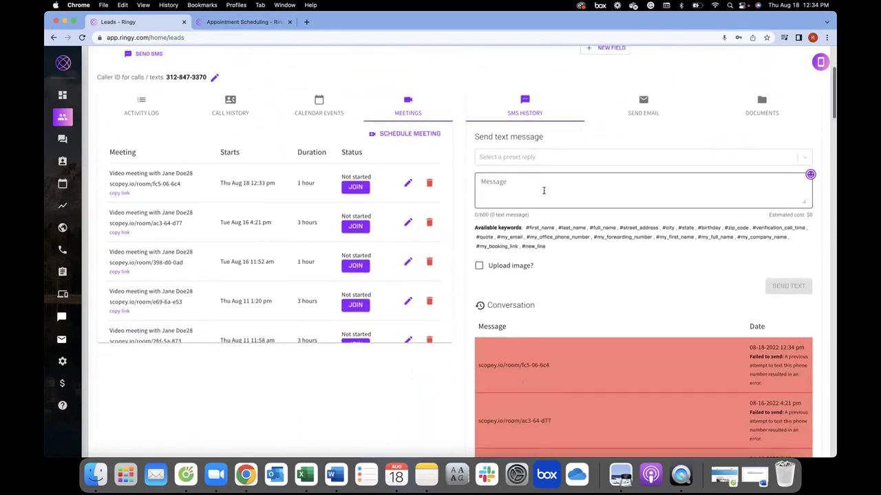
pyautogui.scroll(1, 543, 191)
pyautogui.scroll(-1, 506, 230)
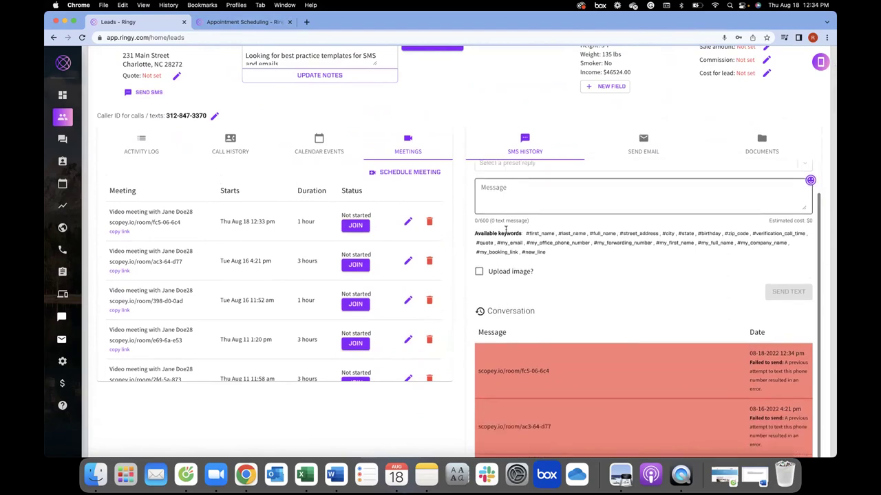
pyautogui.scroll(-10, 506, 231)
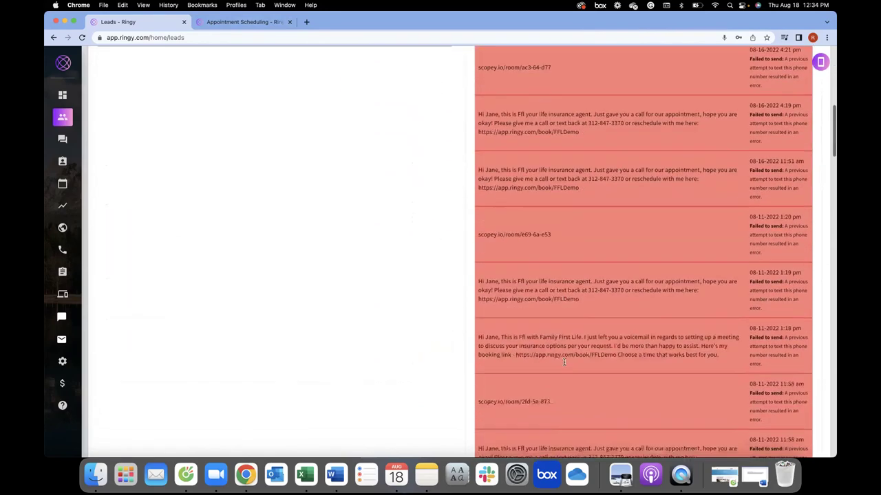
pyautogui.scroll(-2, 563, 361)
pyautogui.scroll(15, 563, 361)
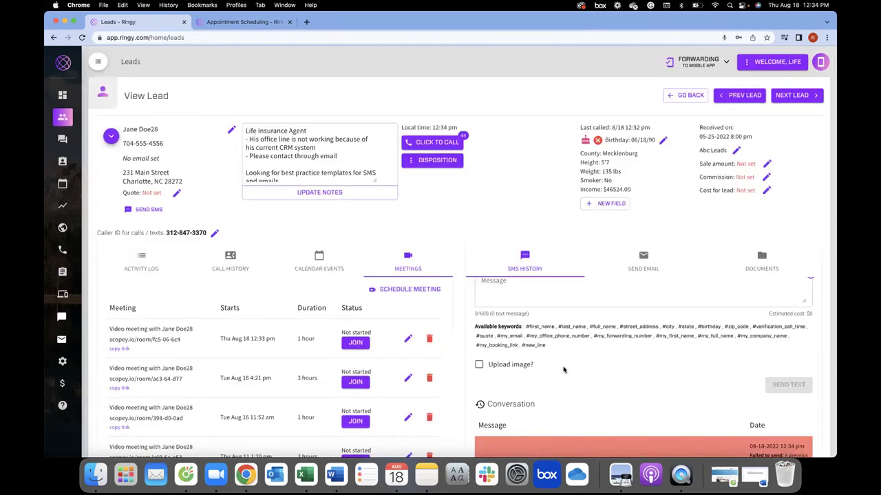
pyautogui.scroll(2, 563, 370)
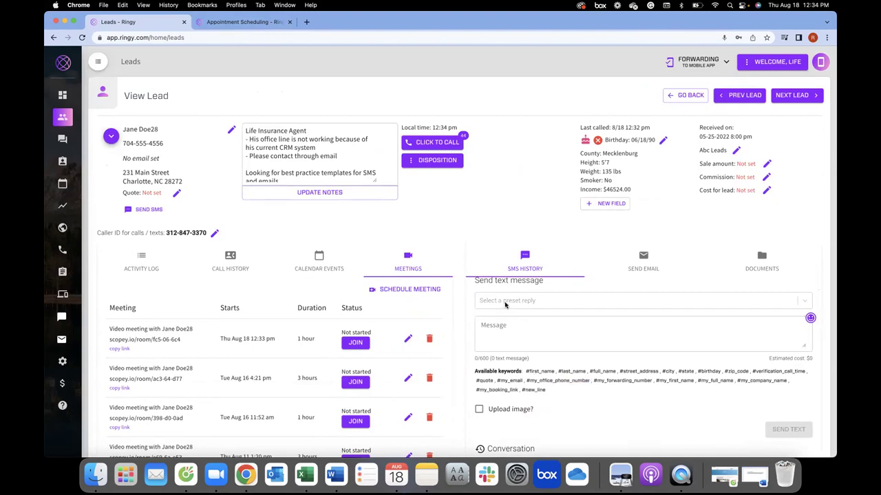
# Fill the text with the Mortgage Protection / Final Expense Form preset and tick Upload image?
pyautogui.click(506, 301)
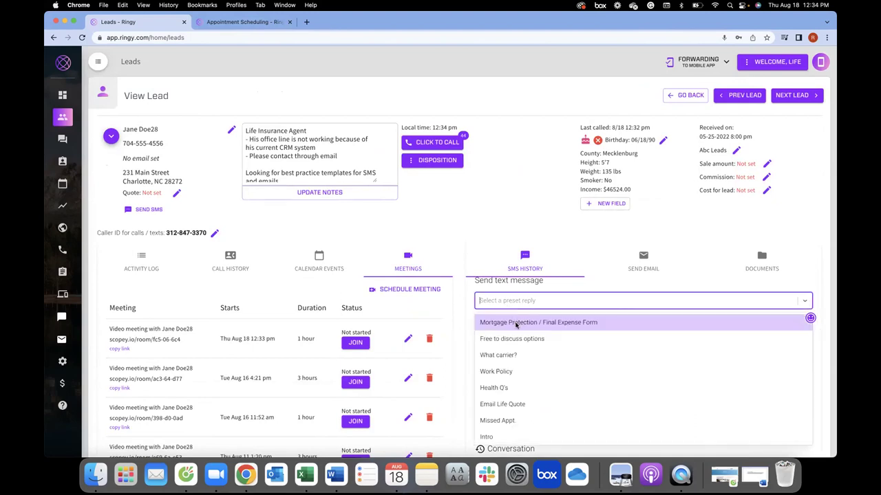
pyautogui.click(516, 323)
pyautogui.scroll(-3, 523, 235)
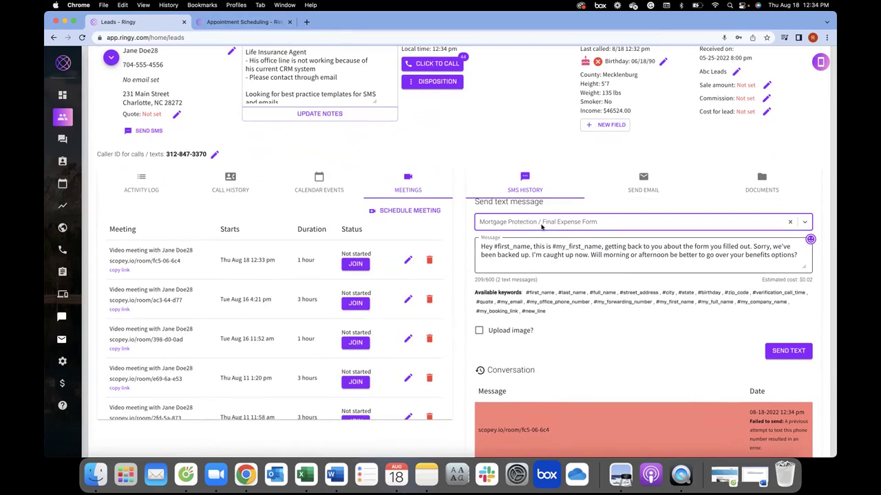
pyautogui.click(479, 332)
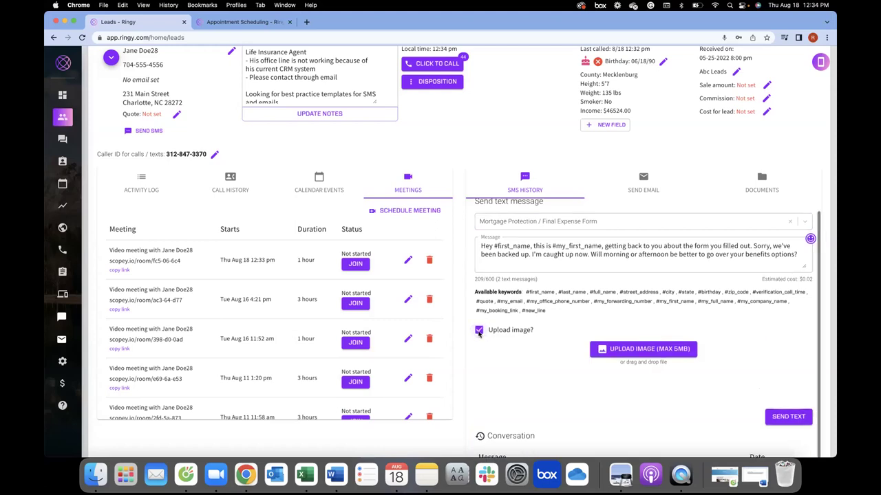
pyautogui.scroll(-2, 537, 337)
pyautogui.scroll(3, 565, 341)
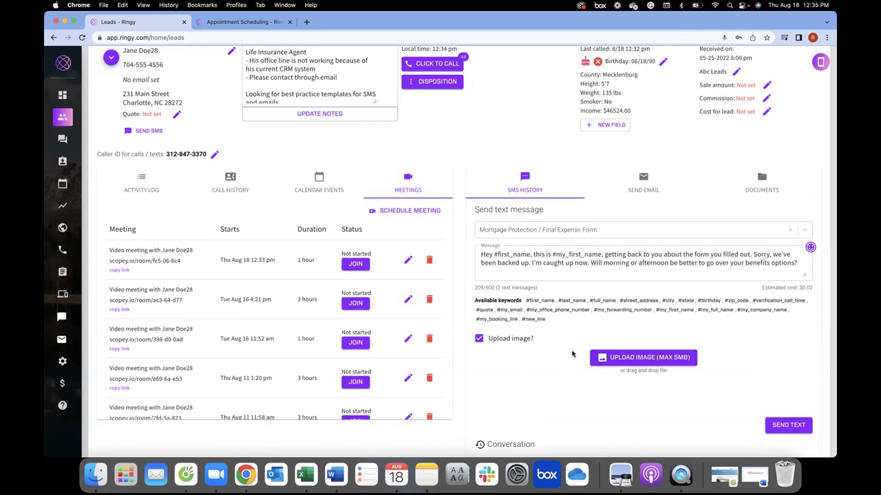
pyautogui.scroll(-2, 593, 347)
pyautogui.scroll(2, 596, 337)
pyautogui.scroll(2, 596, 335)
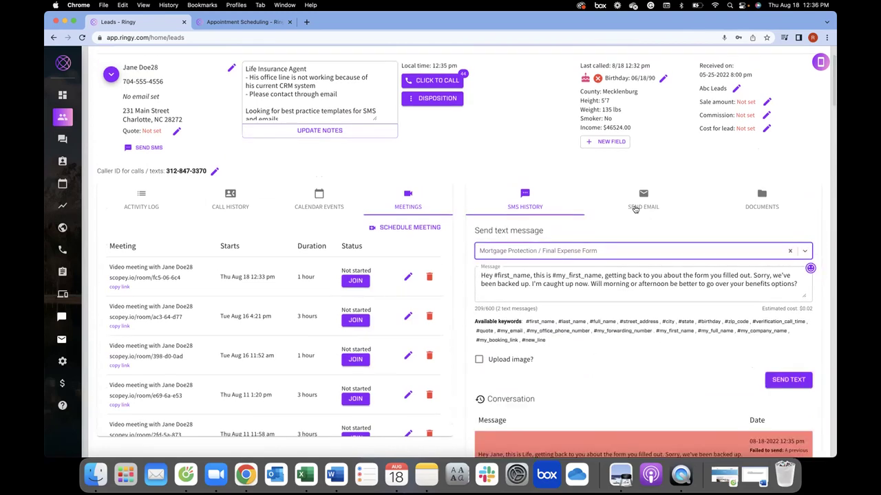
pyautogui.click(640, 202)
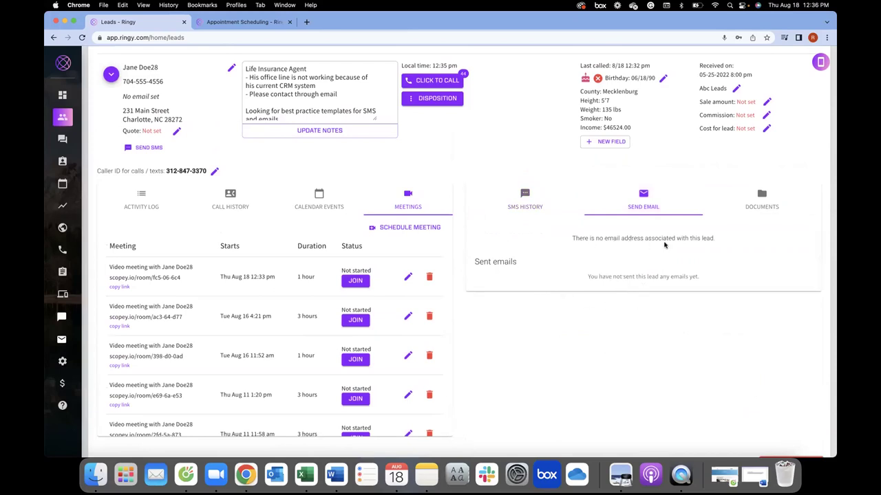
pyautogui.click(762, 196)
pyautogui.scroll(2, 695, 272)
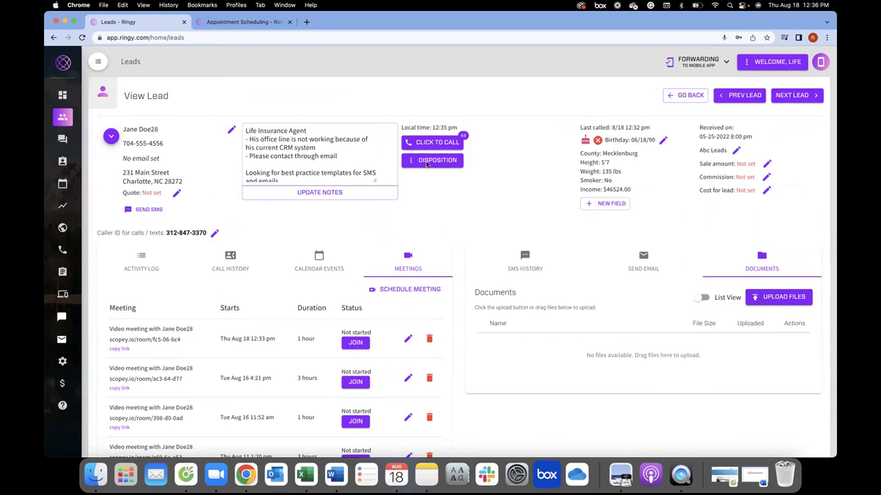
pyautogui.click(537, 268)
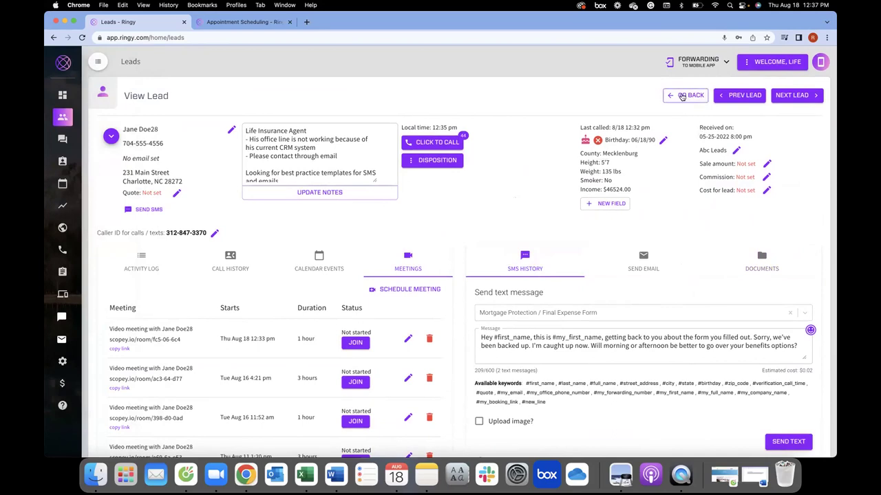
# Return to the leads list and switch to the SMS Inbox
pyautogui.click(681, 97)
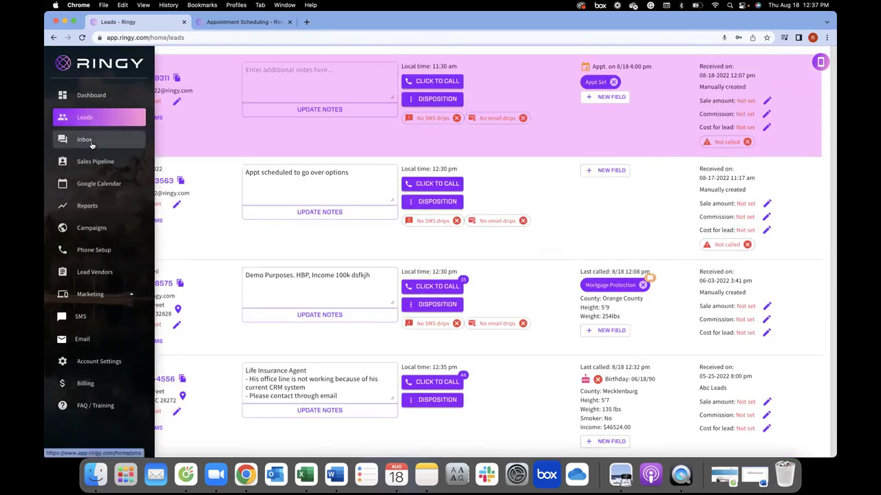
pyautogui.click(81, 140)
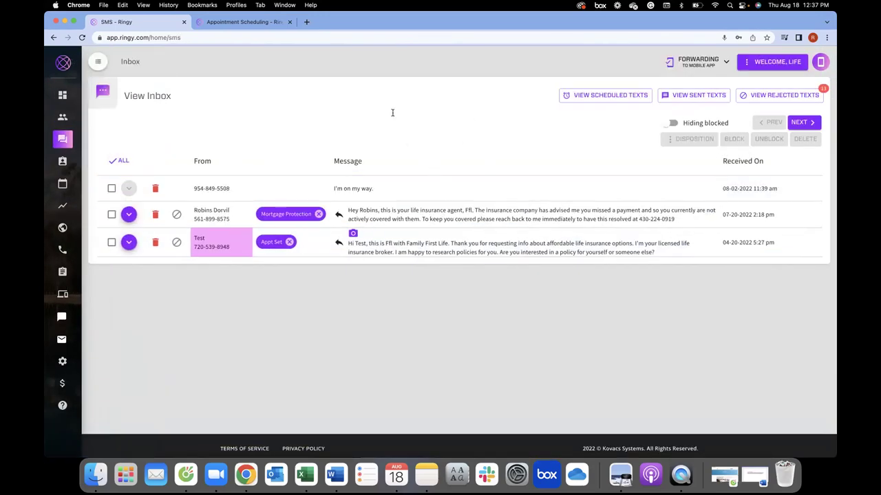
# Check the second inbox conversation's disposition list and close it without choosing
pyautogui.scroll(-1, 459, 140)
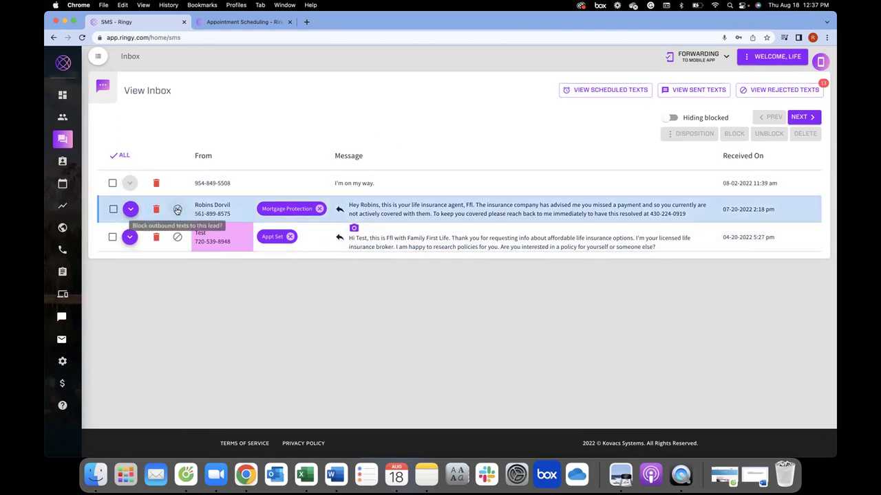
pyautogui.click(130, 209)
pyautogui.click(149, 209)
pyautogui.scroll(-1, 168, 214)
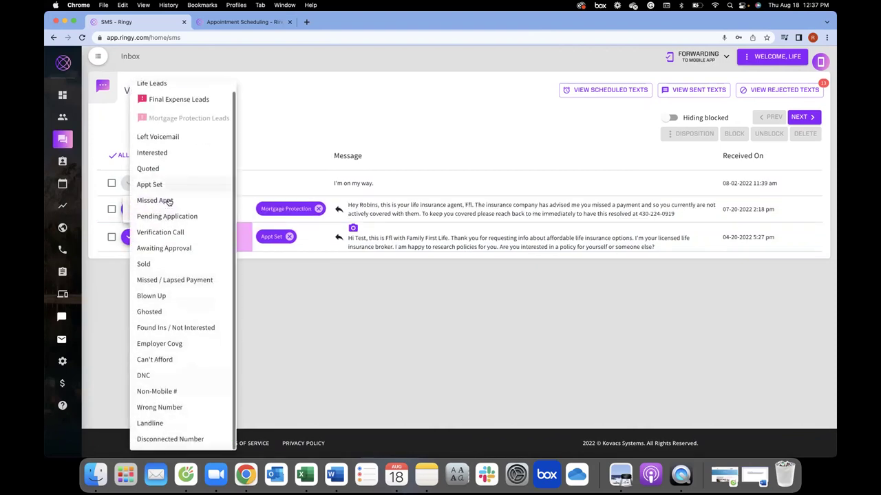
pyautogui.click(396, 364)
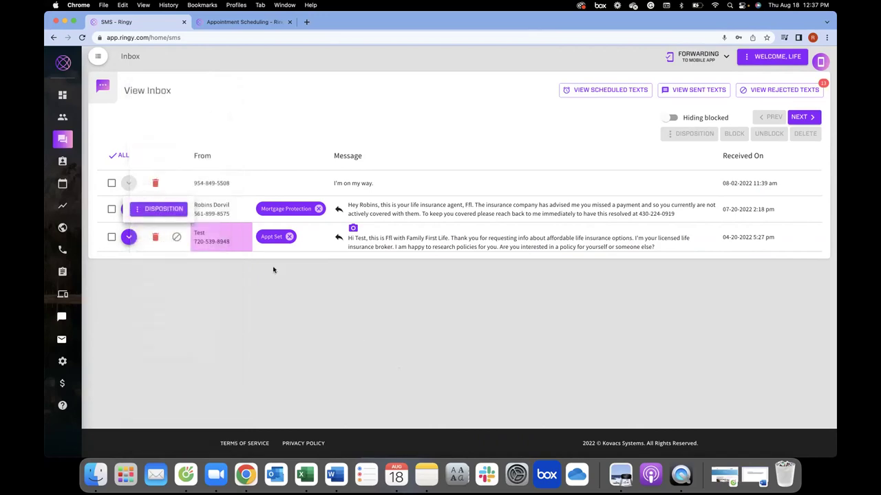
# View the Test lead's details, then return to the SMS inbox
pyautogui.click(388, 237)
pyautogui.scroll(-15, 559, 282)
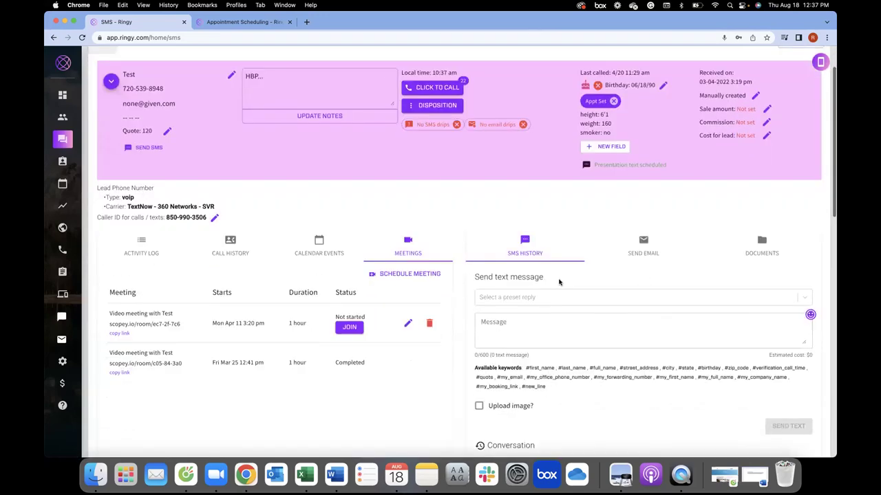
pyautogui.scroll(15, 558, 283)
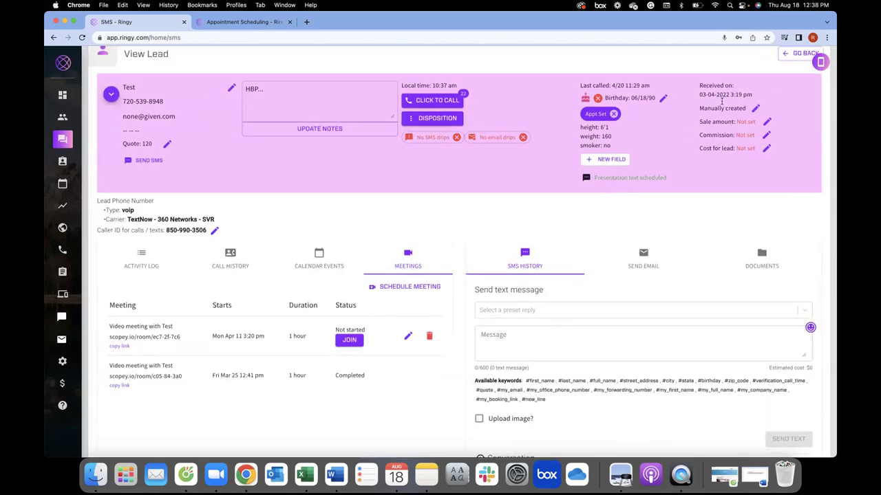
pyautogui.click(785, 53)
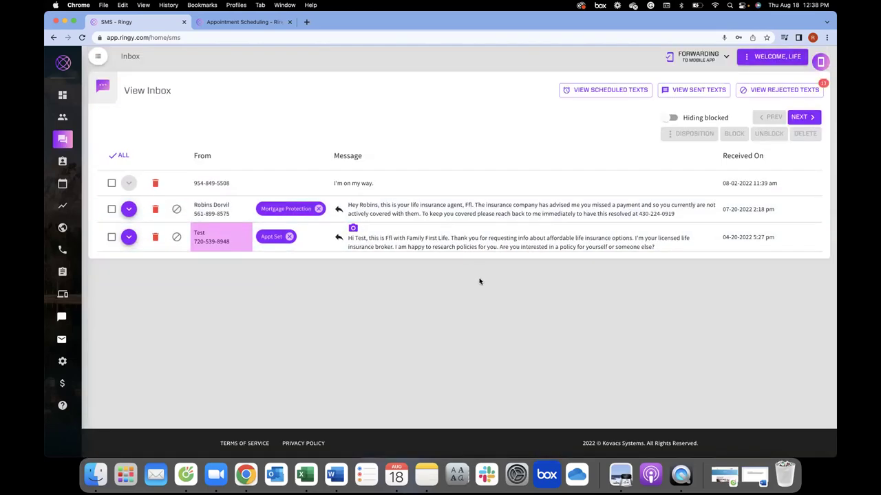
# Browse the rejected texts list and go back to the inbox
pyautogui.click(777, 90)
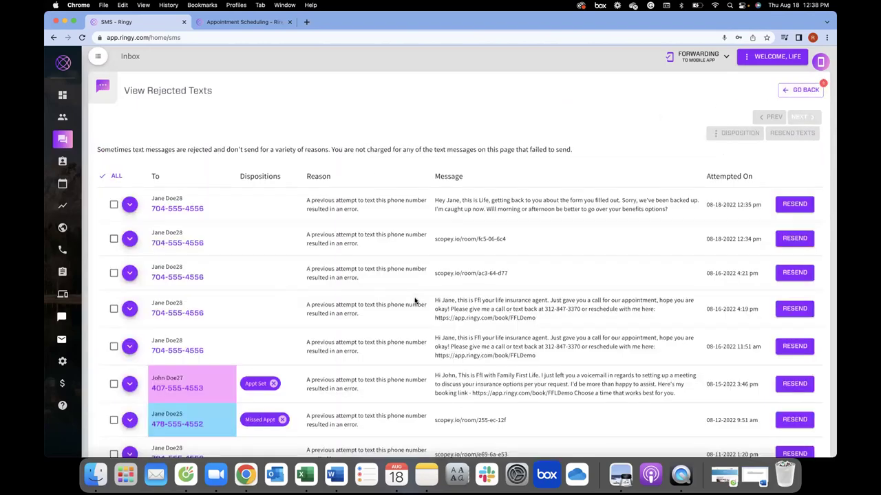
pyautogui.scroll(-2, 350, 289)
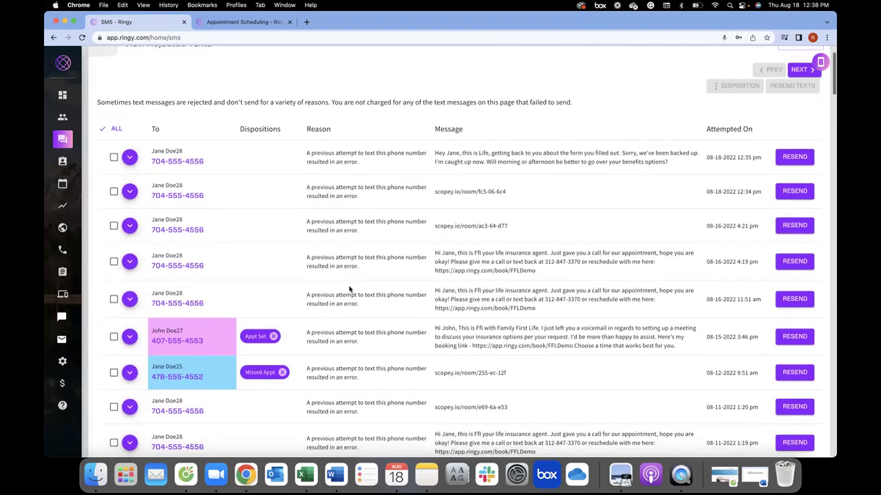
pyautogui.scroll(-3, 349, 289)
pyautogui.scroll(5, 551, 206)
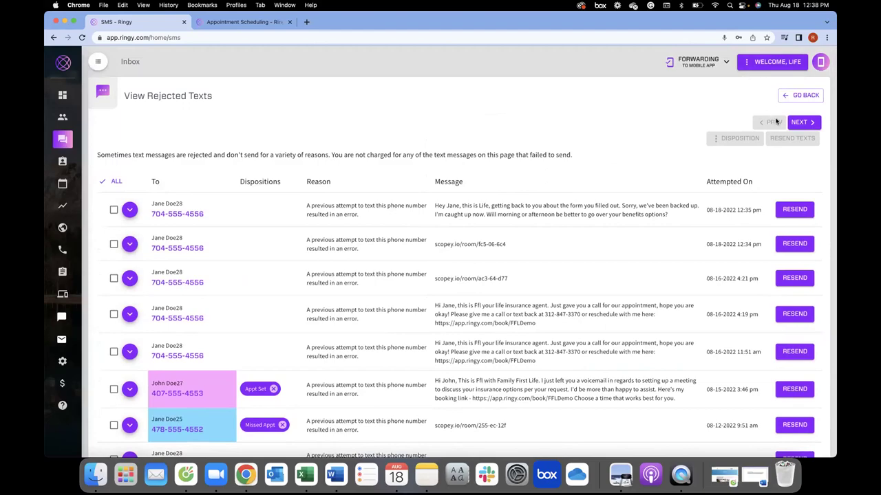
pyautogui.click(790, 98)
# Browse the sent texts list, then return to the inbox and view the scheduled texts
pyautogui.click(697, 96)
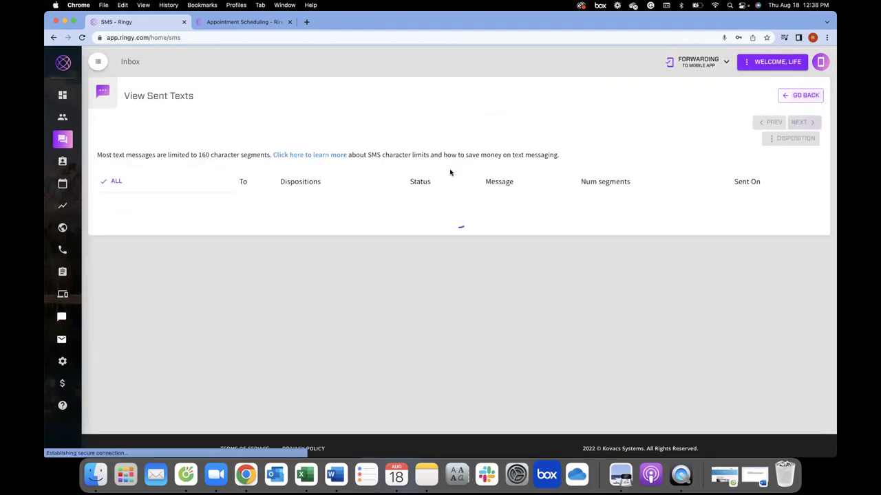
pyautogui.scroll(-6, 397, 271)
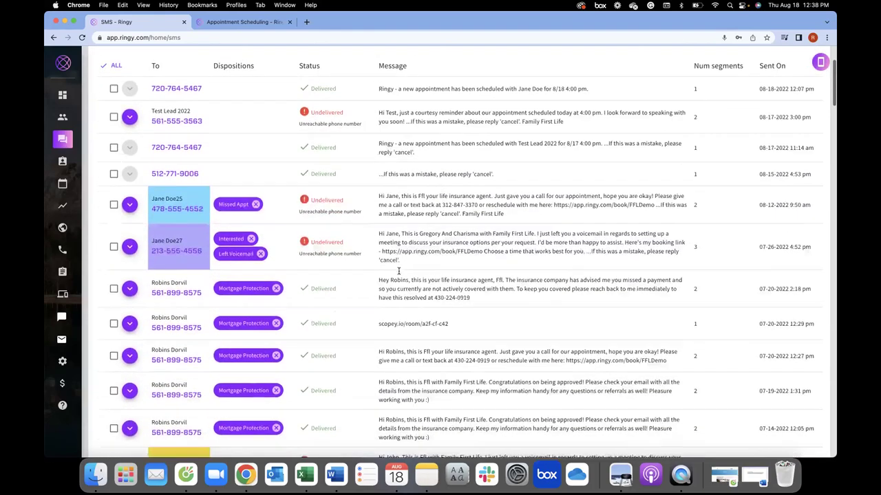
pyautogui.scroll(-7, 365, 209)
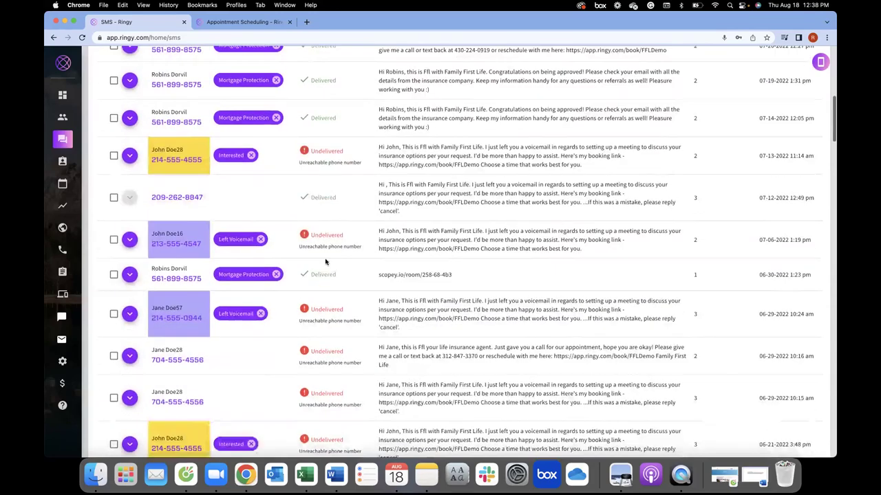
pyautogui.scroll(15, 438, 194)
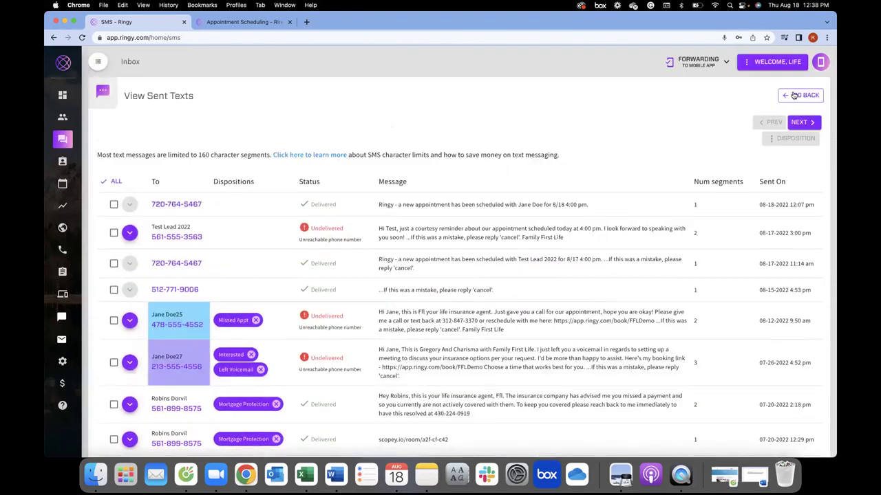
pyautogui.click(792, 97)
pyautogui.click(619, 95)
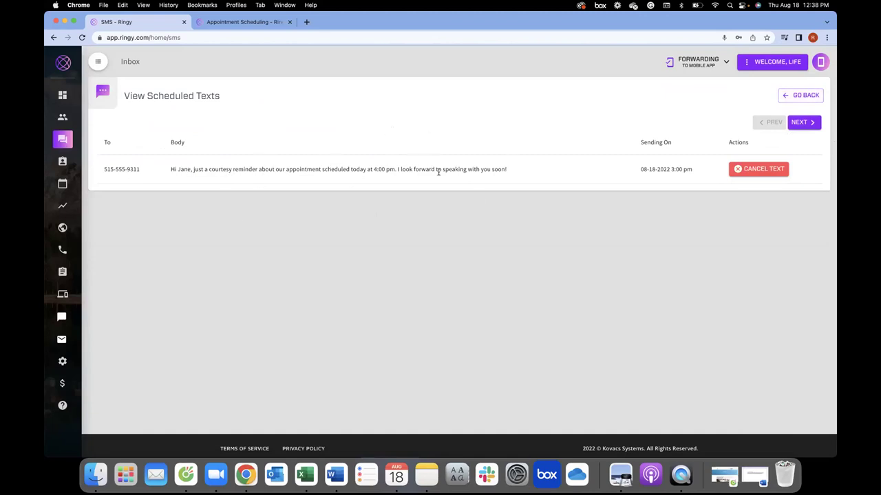
# Select the scheduled reminder's full message text, then go back to the SMS inbox
pyautogui.tripleClick(417, 172)
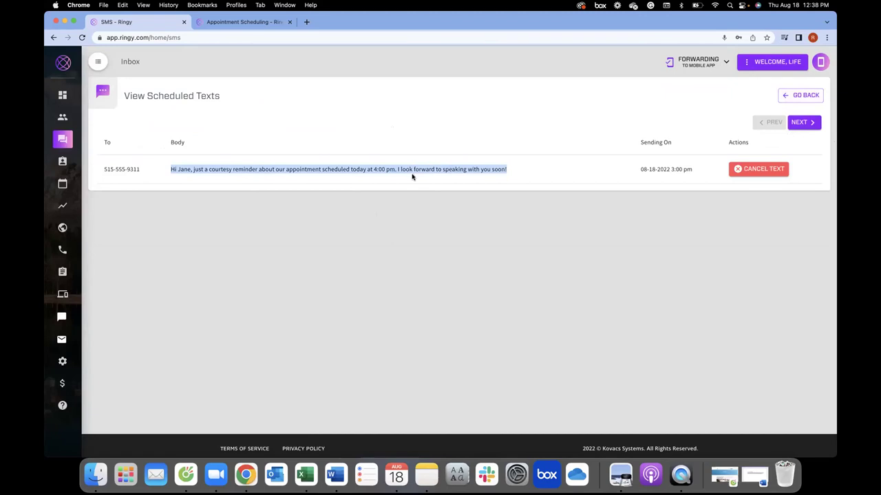
pyautogui.click(805, 98)
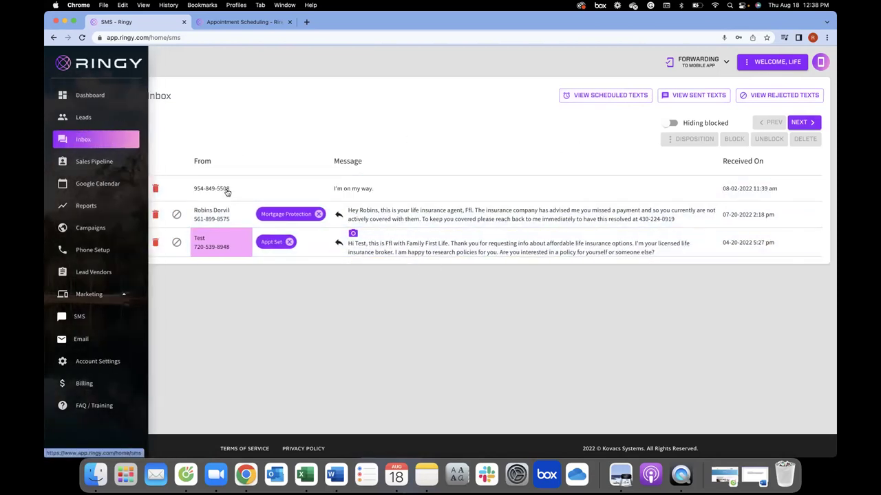
# Open the Sales Pipeline and view, then dismiss, the New Lead Not Called stage options
pyautogui.click(104, 160)
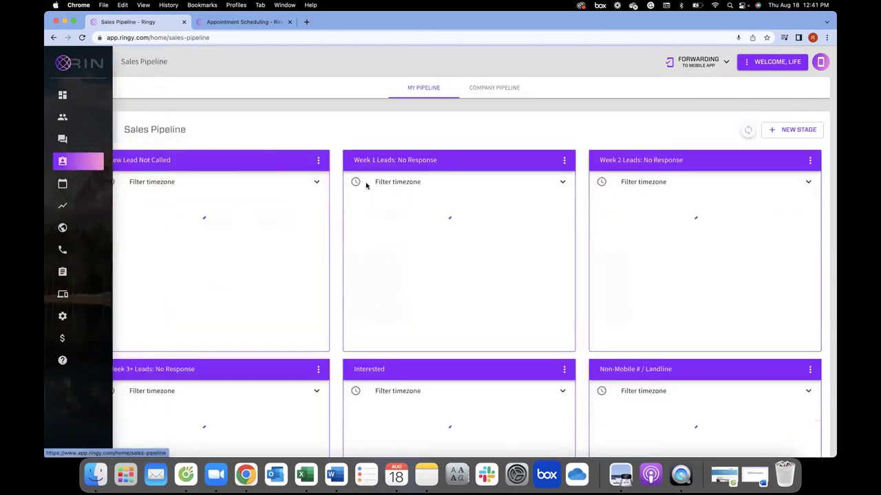
pyautogui.moveTo(75, 117)
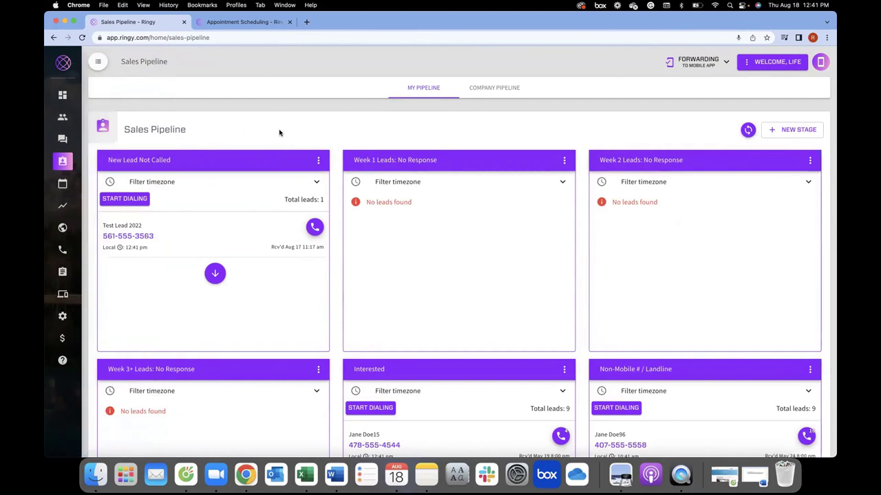
pyautogui.scroll(-1, 279, 132)
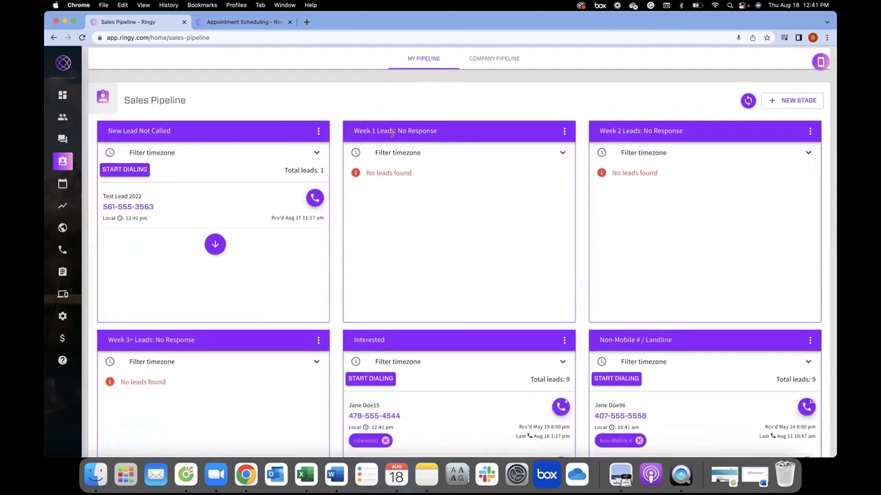
pyautogui.click(318, 132)
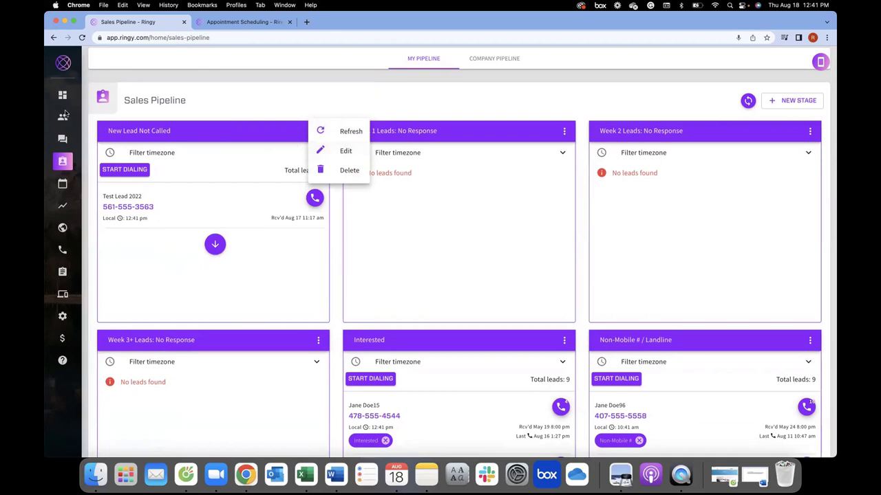
pyautogui.click(218, 108)
pyautogui.scroll(1, 226, 145)
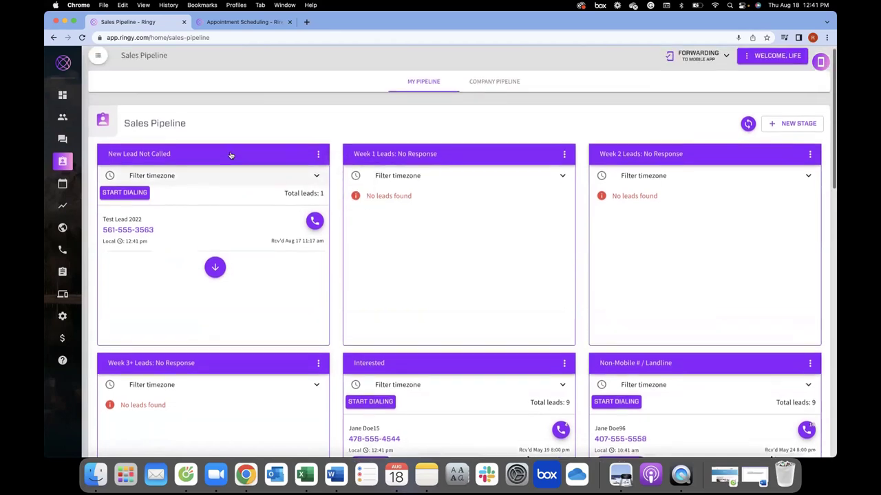
pyautogui.scroll(-1, 232, 154)
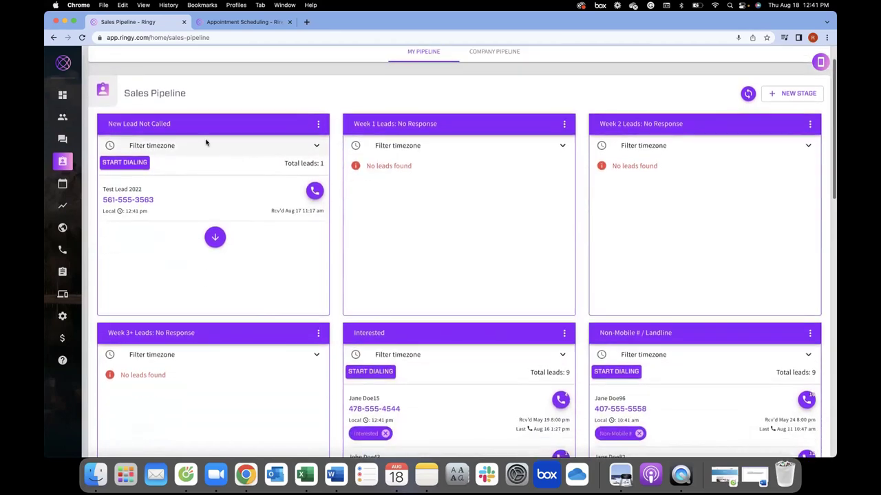
# Select the New Lead Not Called stage title, then scroll through the stage cards
pyautogui.tripleClick(125, 121)
pyautogui.click(410, 123)
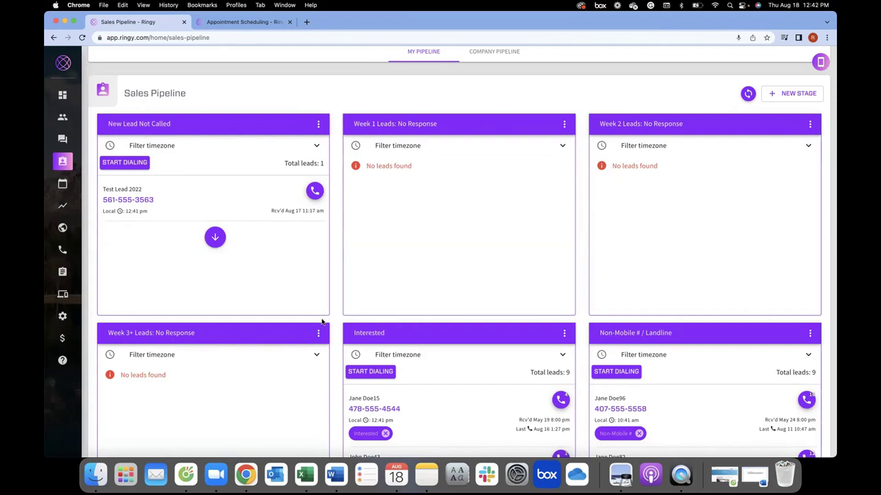
pyautogui.scroll(-4, 335, 328)
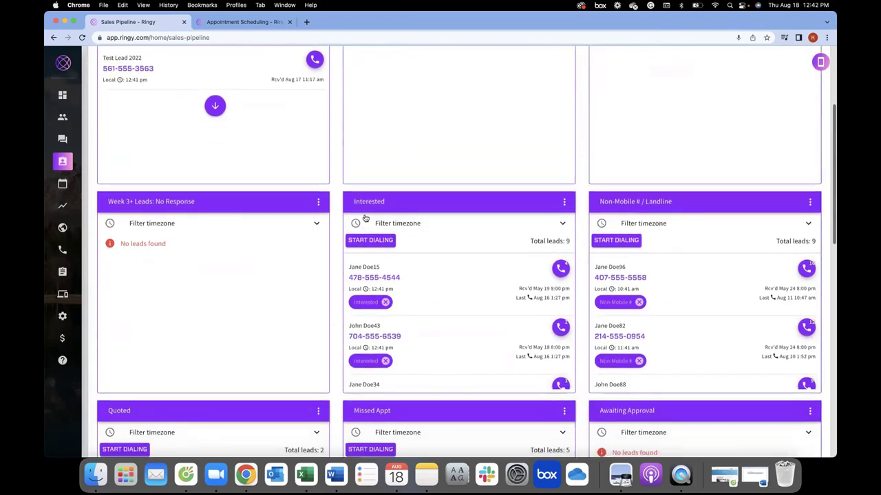
pyautogui.scroll(-5, 410, 293)
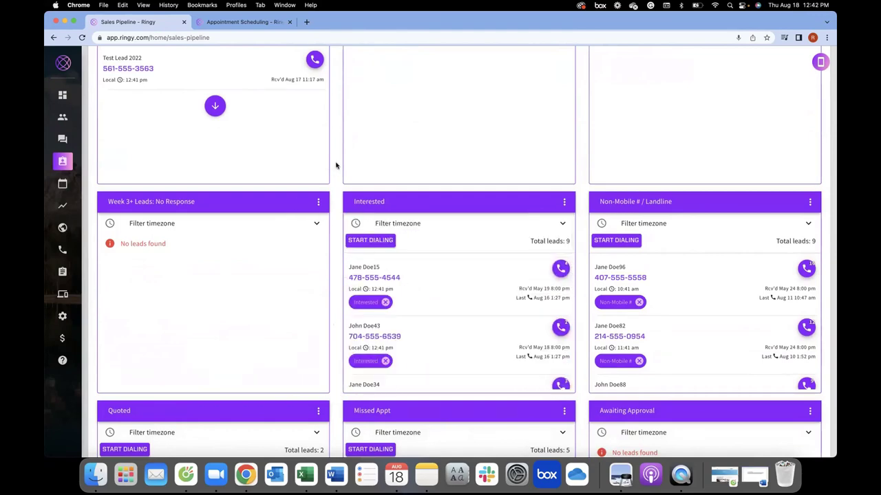
pyautogui.scroll(5, 337, 165)
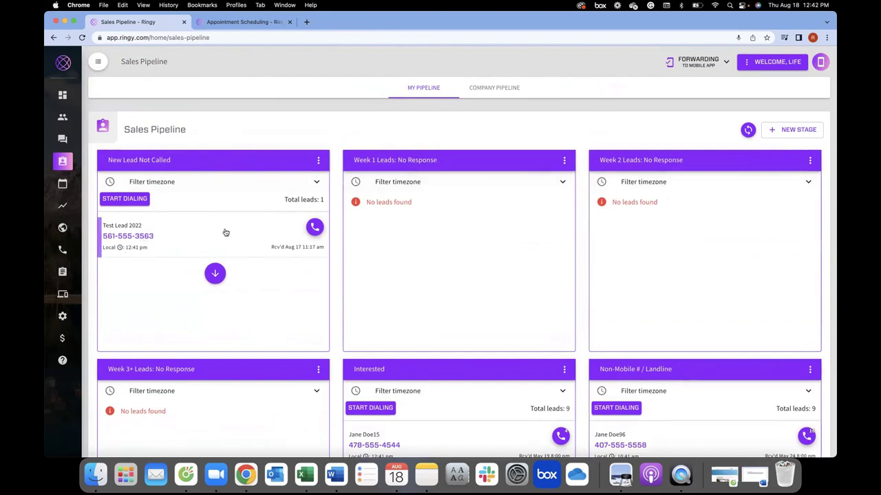
# Auto-dial the New Lead Not Called stage at 3 calls per lead, then stop dialing
pyautogui.click(134, 204)
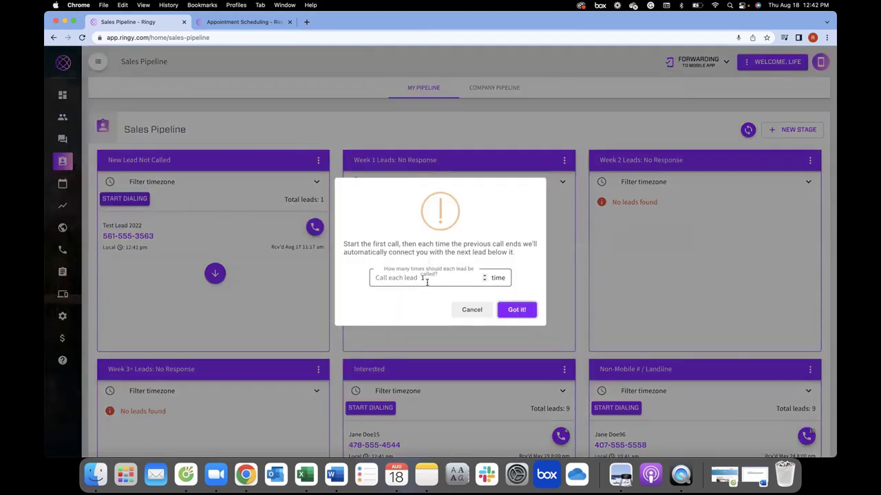
pyautogui.click(485, 275)
pyautogui.click(485, 275)
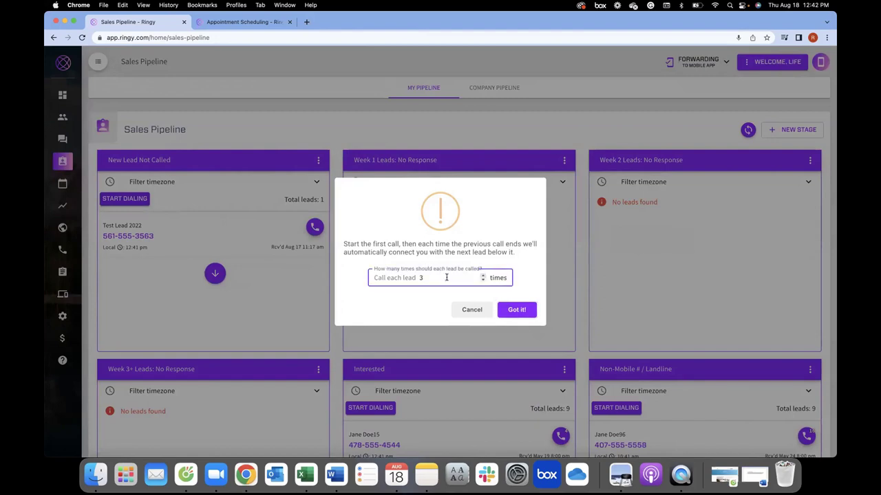
pyautogui.click(517, 309)
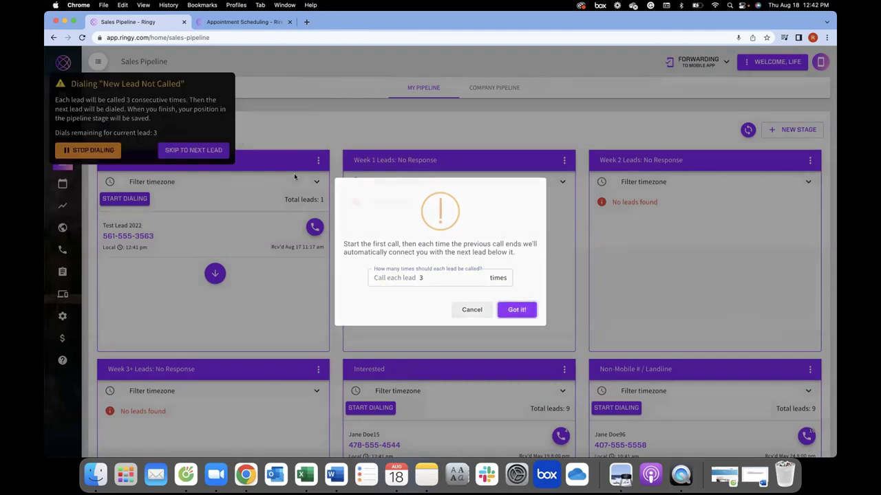
pyautogui.moveTo(214, 88); pyautogui.dragTo(560, 62)
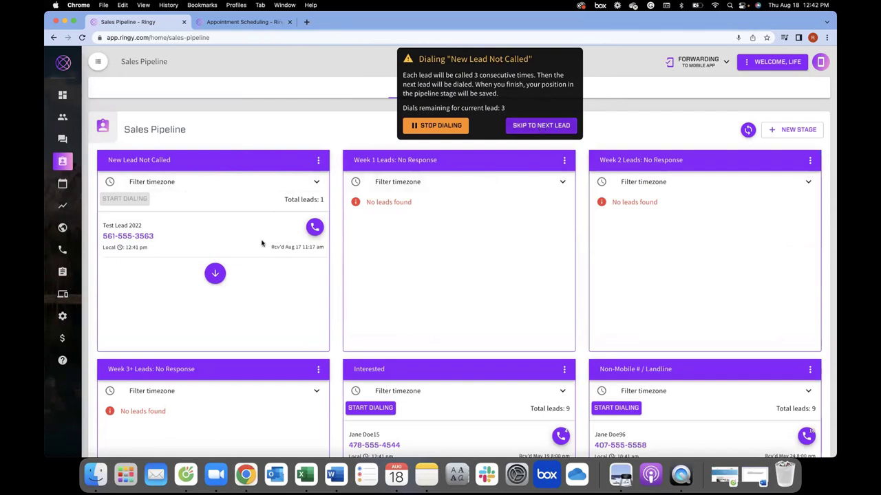
pyautogui.click(433, 126)
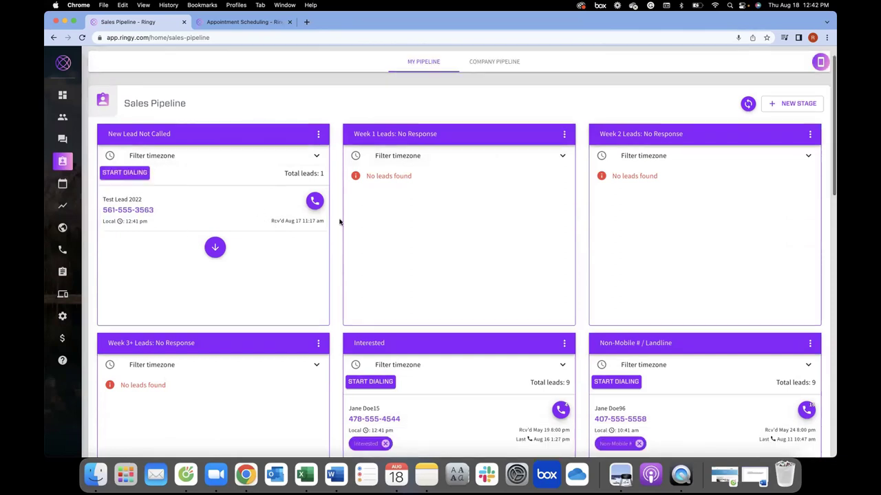
# Scroll up and down through the Missed Appt card in the pipeline
pyautogui.scroll(-3, 339, 222)
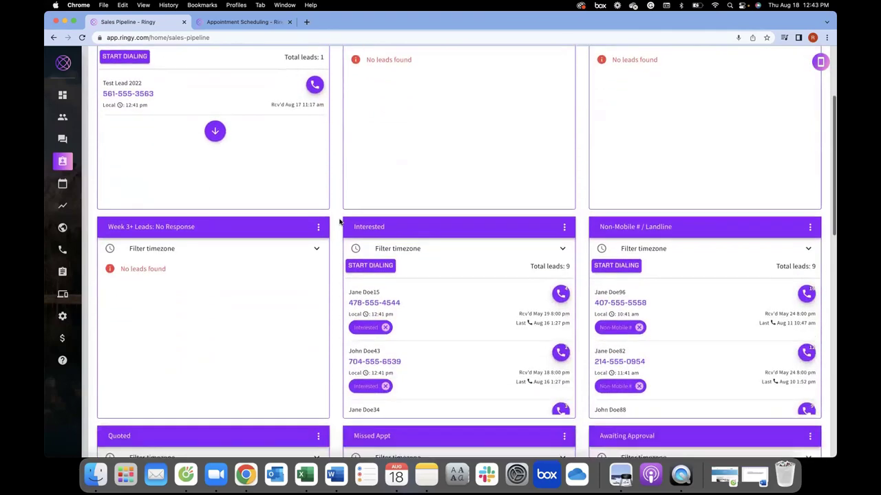
pyautogui.scroll(-10, 339, 222)
pyautogui.scroll(5, 339, 222)
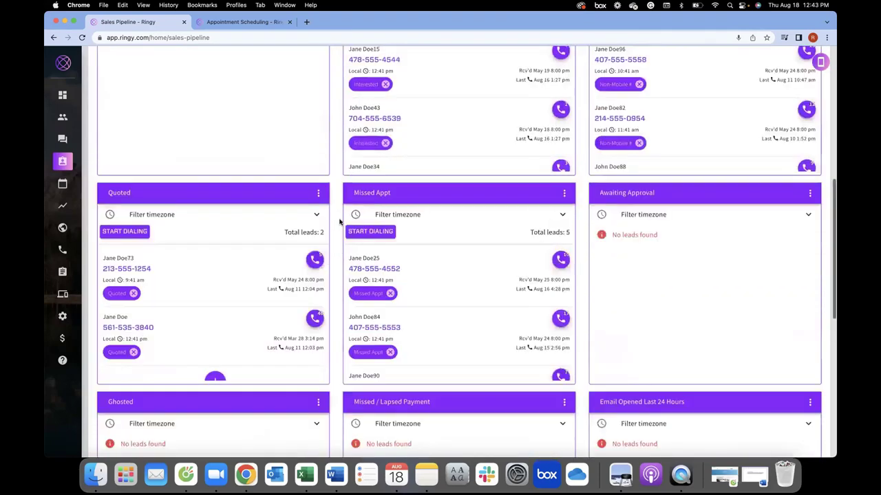
pyautogui.scroll(1, 339, 222)
pyautogui.scroll(-2, 404, 282)
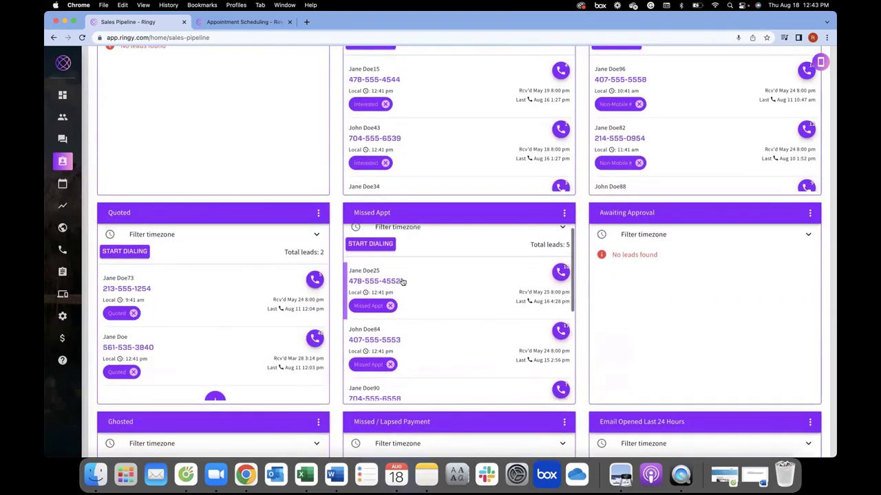
pyautogui.scroll(1, 403, 281)
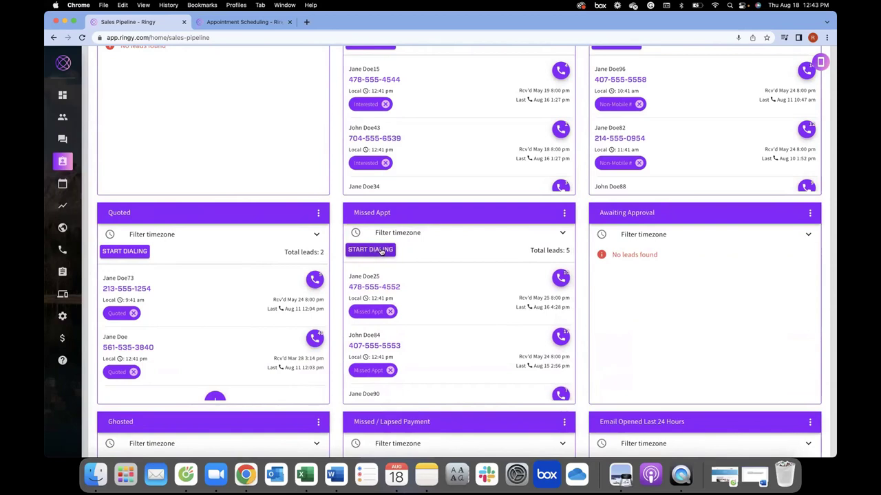
pyautogui.scroll(-5, 465, 271)
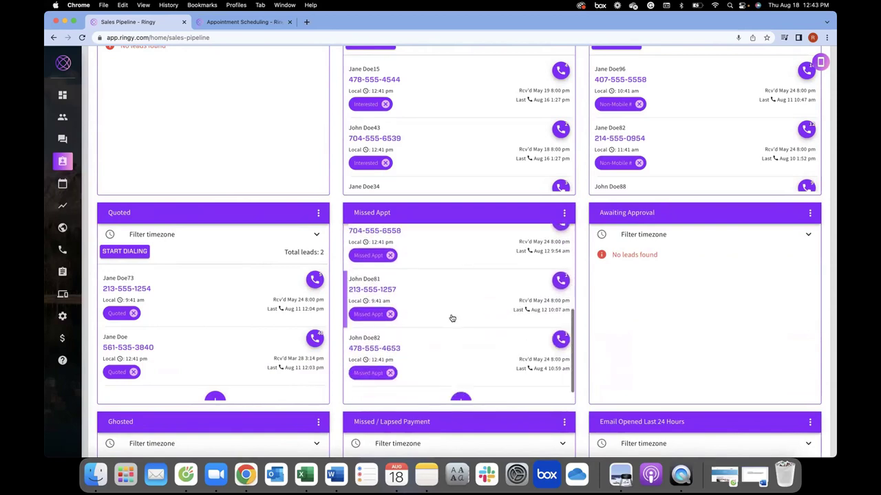
pyautogui.scroll(3, 399, 261)
# Return to the top of the pipeline and expand Marketing to reveal SMS and Email
pyautogui.scroll(-2, 403, 265)
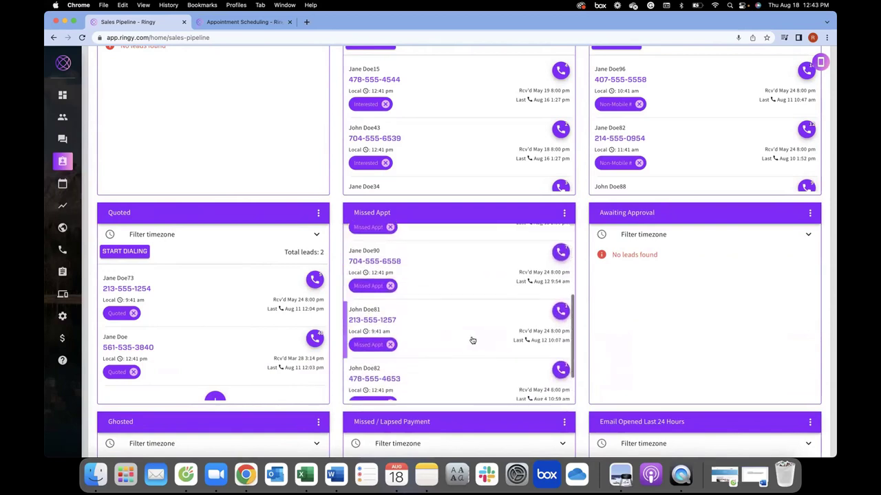
pyautogui.scroll(-1, 479, 337)
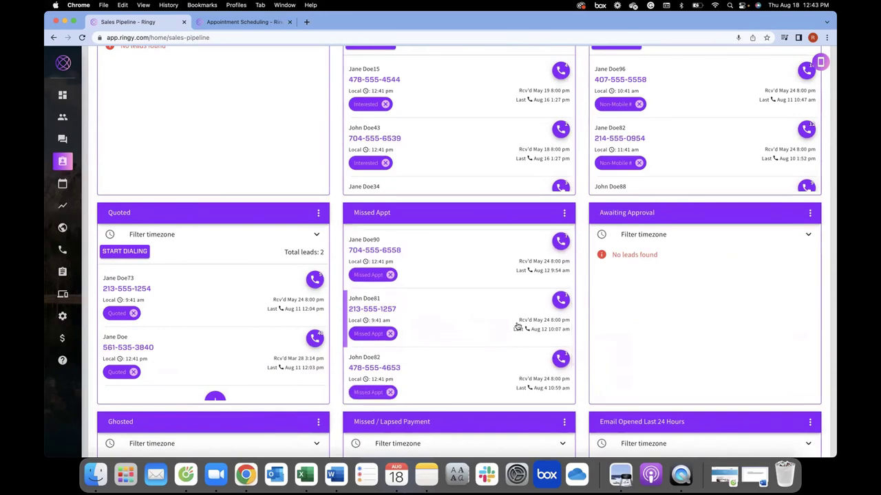
pyautogui.scroll(6, 514, 322)
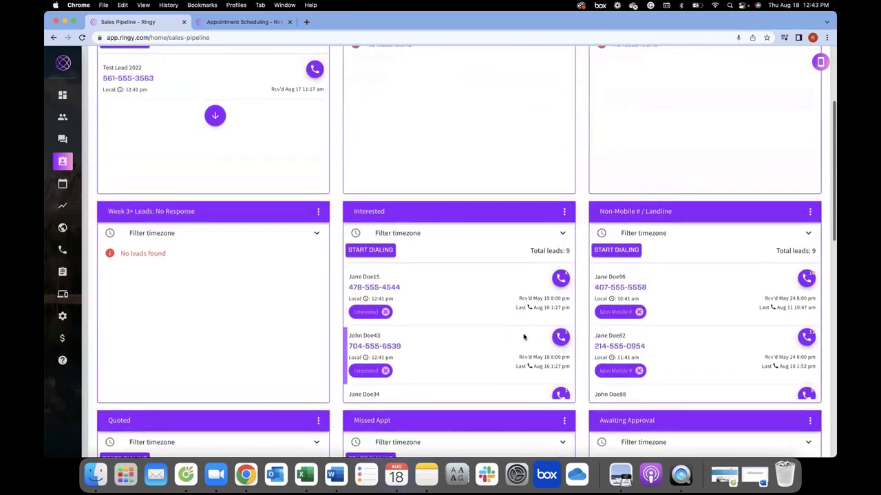
pyautogui.scroll(4, 524, 339)
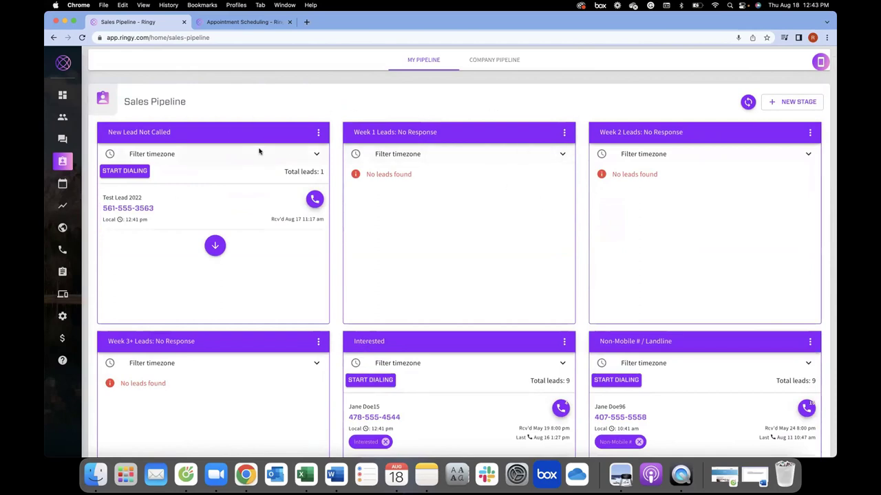
pyautogui.moveTo(65, 95)
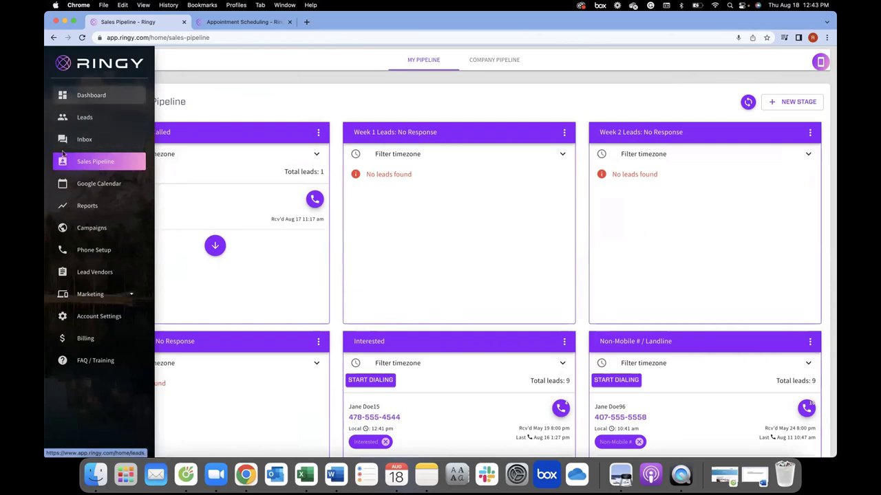
pyautogui.click(90, 295)
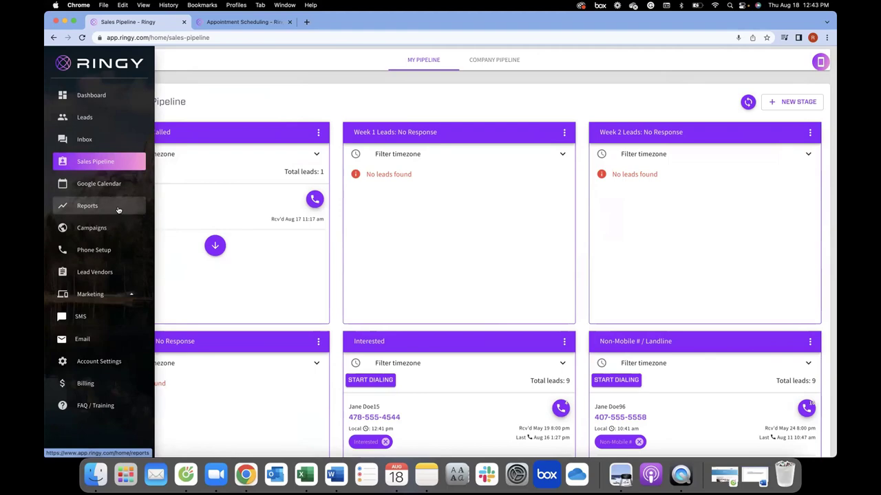
# Open Phone Setup and review the My Phone Numbers table, selecting the # Carrier violations header
pyautogui.click(97, 249)
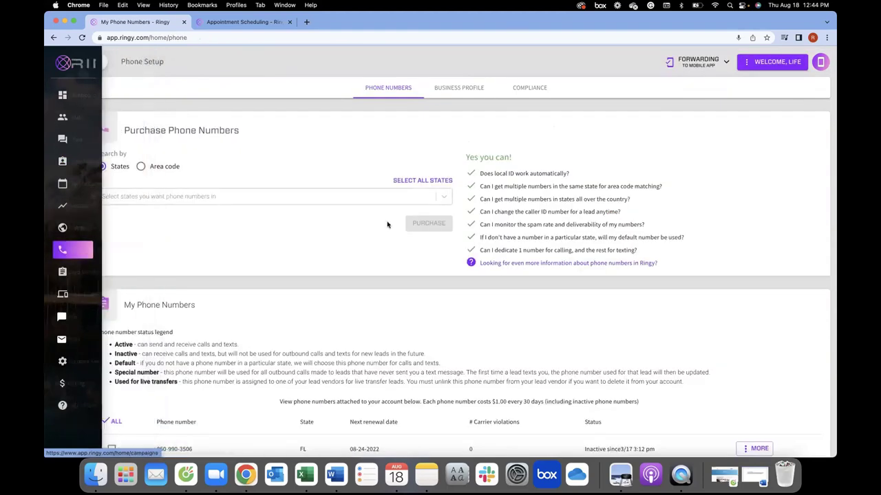
pyautogui.scroll(-3, 244, 253)
pyautogui.scroll(3, 245, 255)
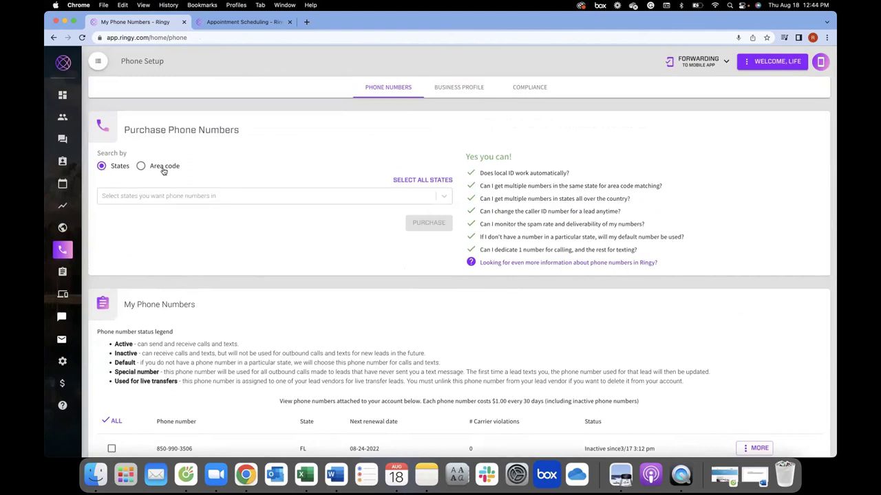
pyautogui.scroll(-1, 296, 257)
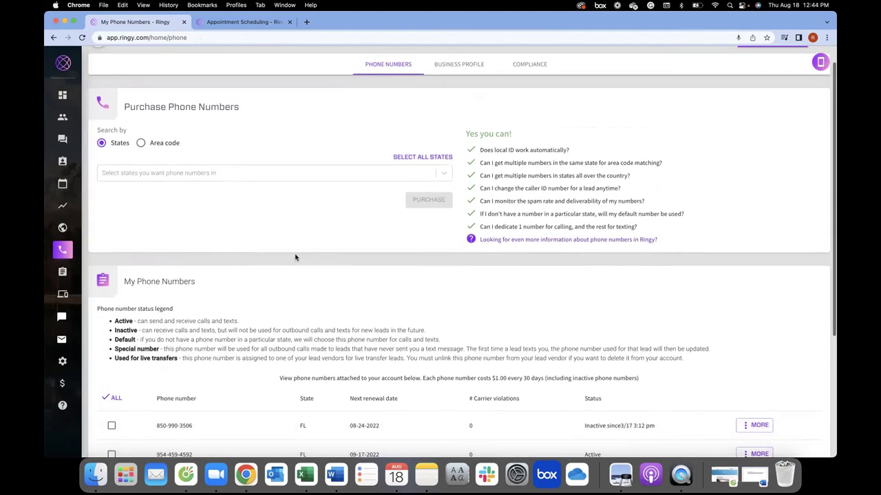
pyautogui.scroll(1, 296, 257)
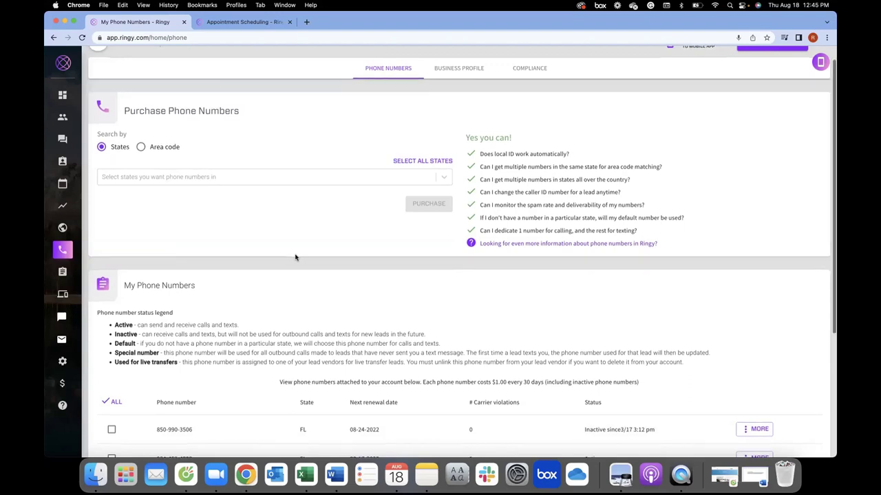
pyautogui.scroll(-5, 296, 257)
pyautogui.scroll(-2, 296, 257)
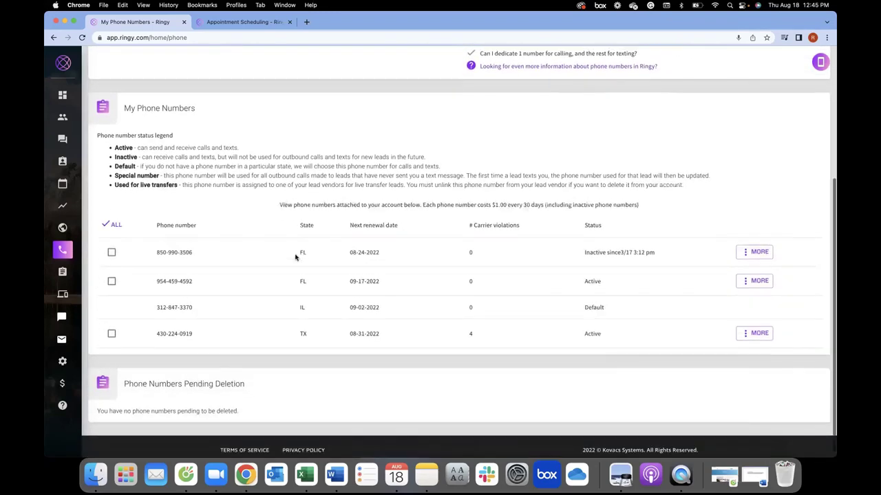
pyautogui.tripleClick(497, 219)
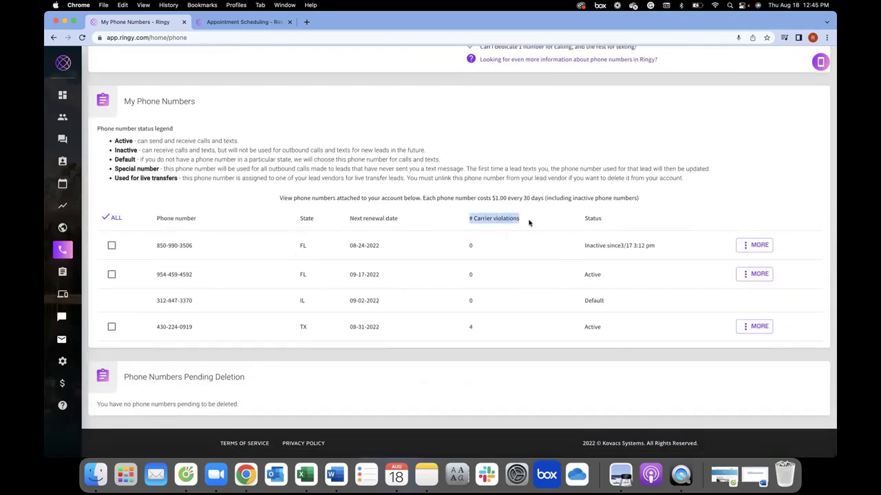
pyautogui.scroll(5, 454, 212)
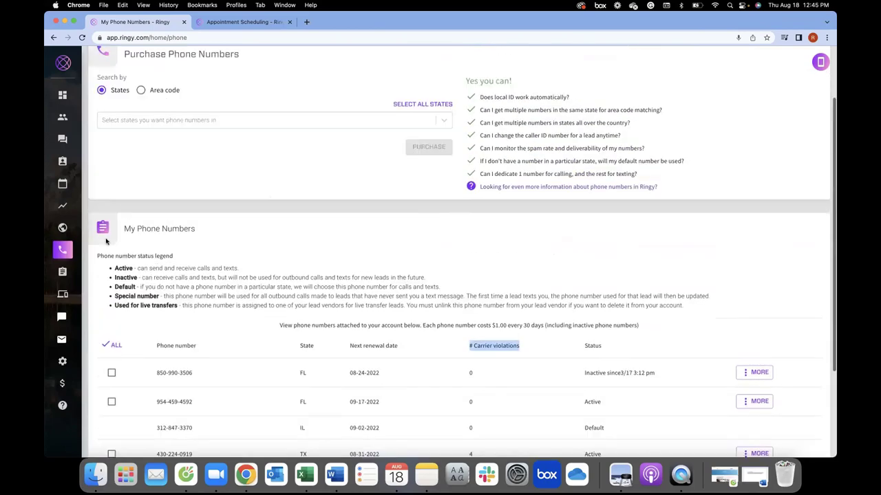
# Visit Lead Vendors, then open the FAQ / Training Support Center
pyautogui.click(90, 272)
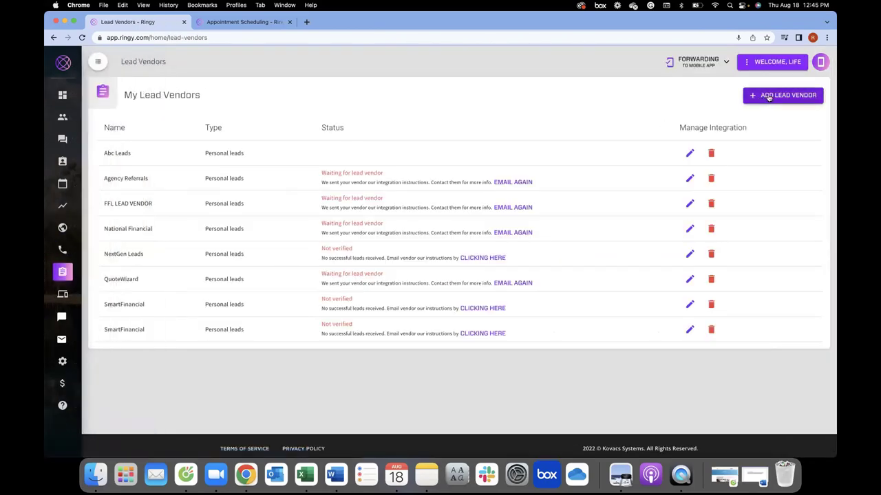
pyautogui.moveTo(76, 274)
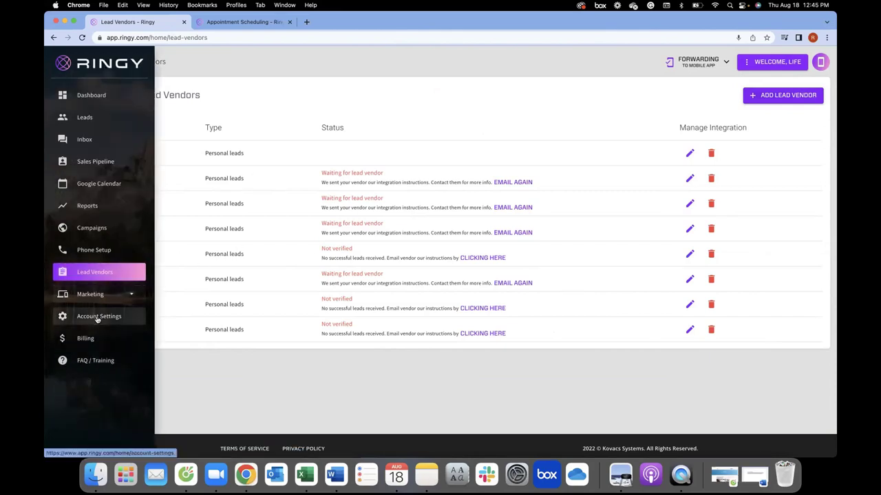
pyautogui.click(89, 361)
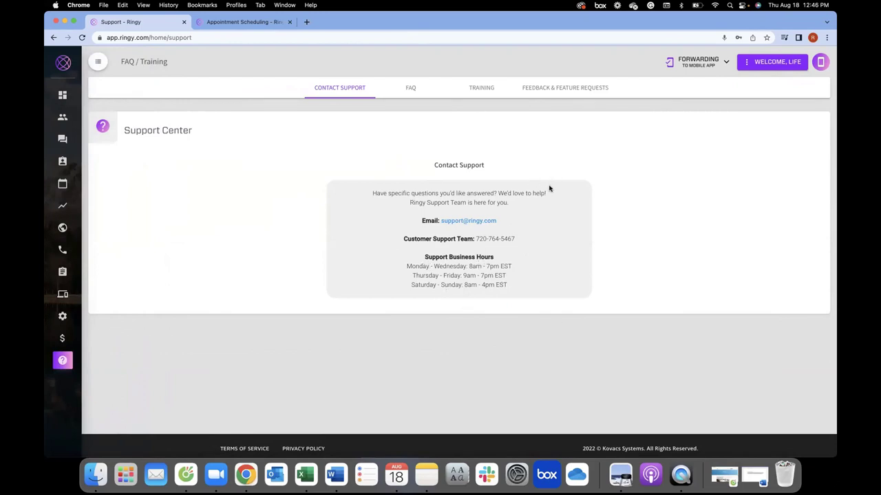
# Browse the FAQ and read the answer about purchasing phone numbers
pyautogui.click(409, 92)
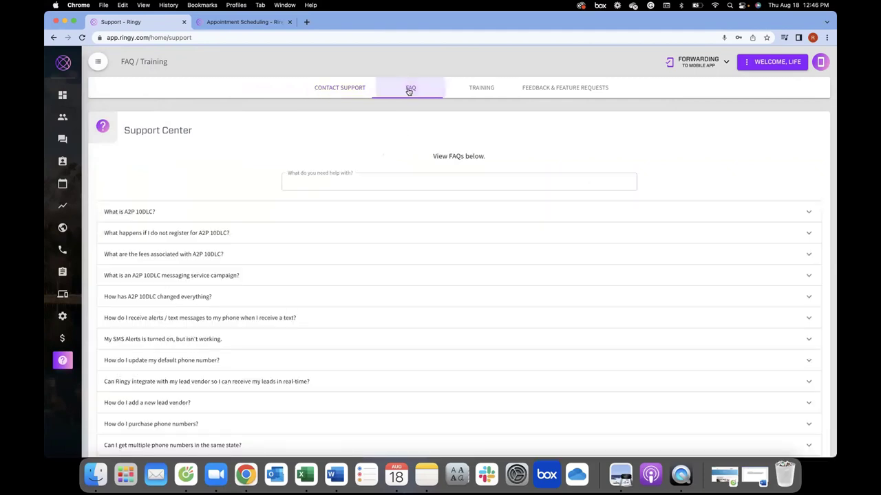
pyautogui.scroll(-1, 265, 190)
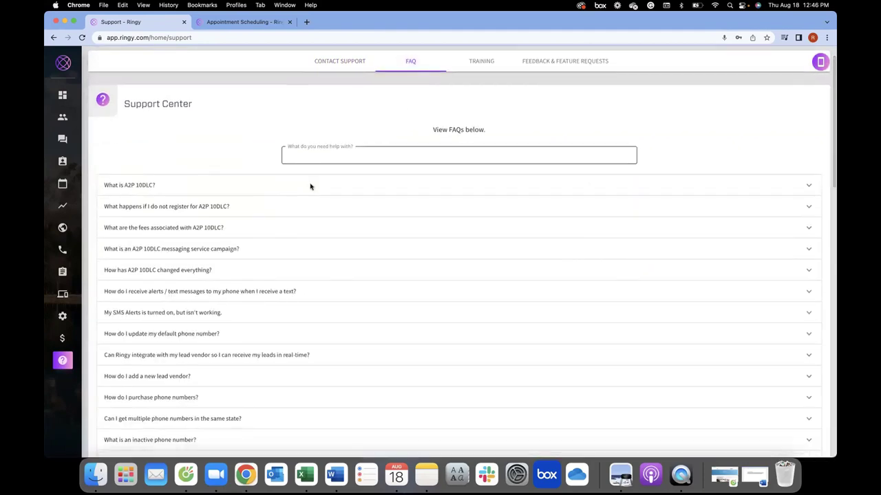
pyautogui.scroll(-6, 309, 186)
pyautogui.click(296, 186)
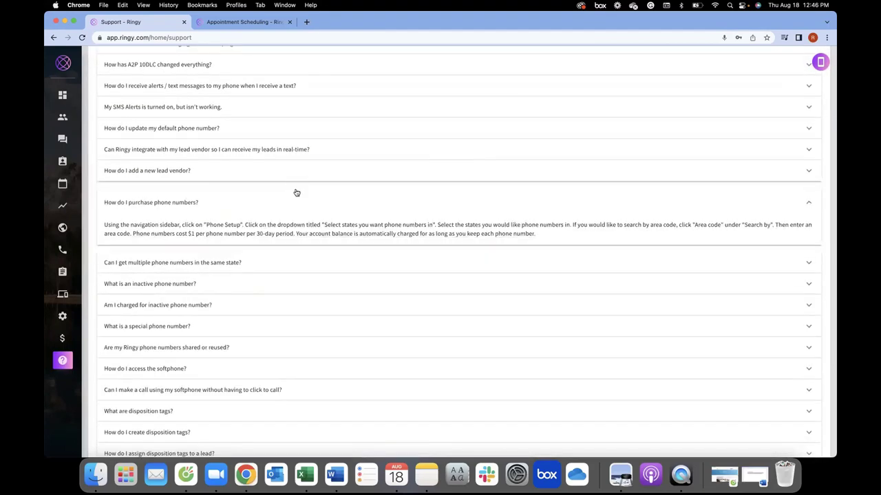
pyautogui.scroll(7, 318, 228)
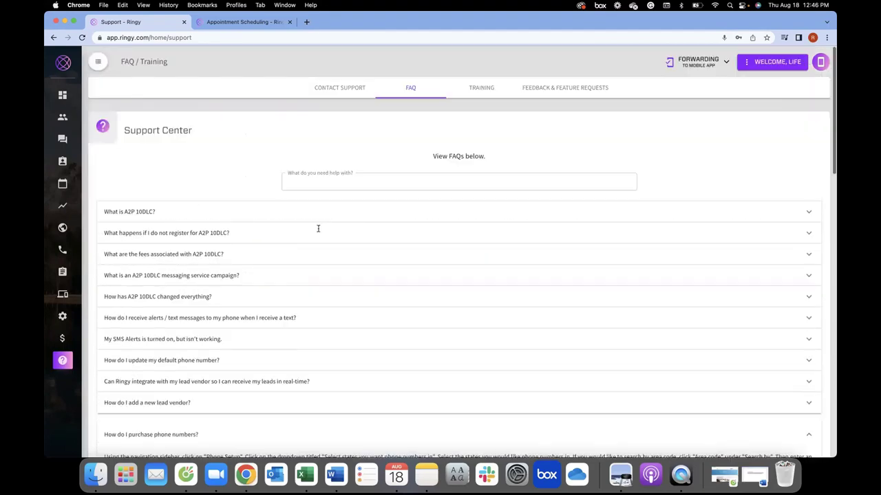
# Look through the Training courses, then bring up the Feedback & Feature Requests form
pyautogui.click(478, 92)
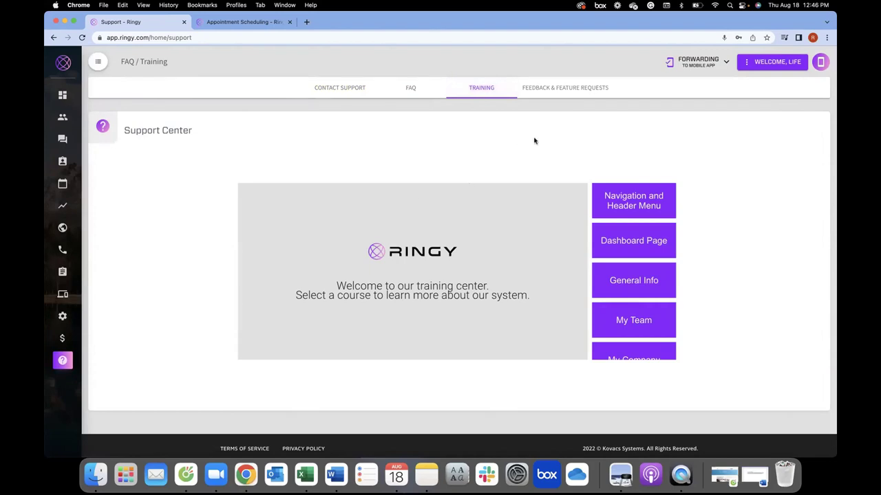
pyautogui.moveTo(96, 155)
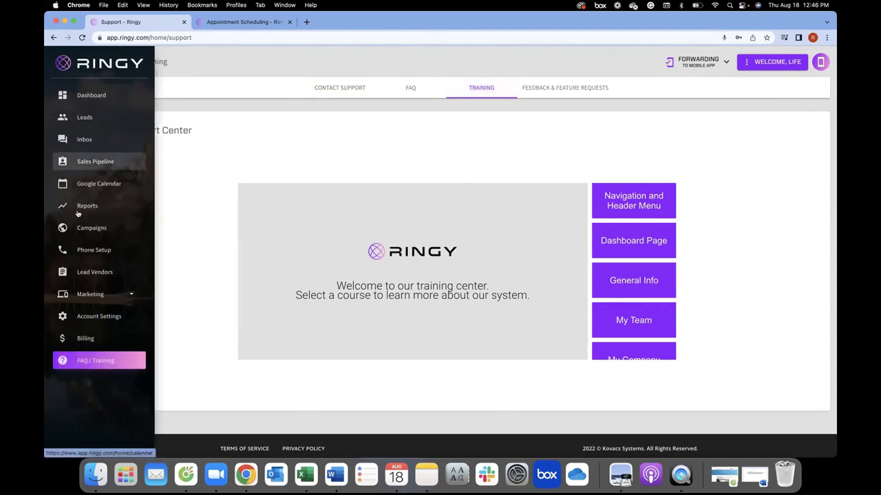
pyautogui.scroll(-6, 634, 206)
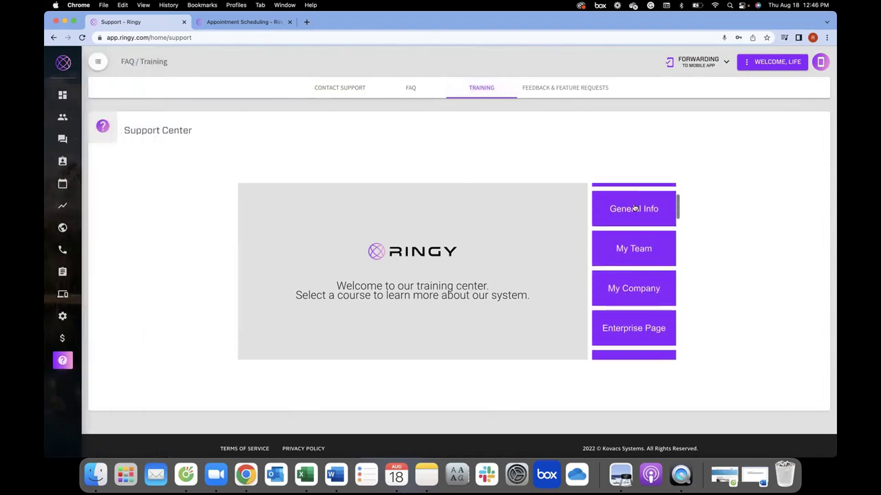
pyautogui.scroll(-7, 643, 277)
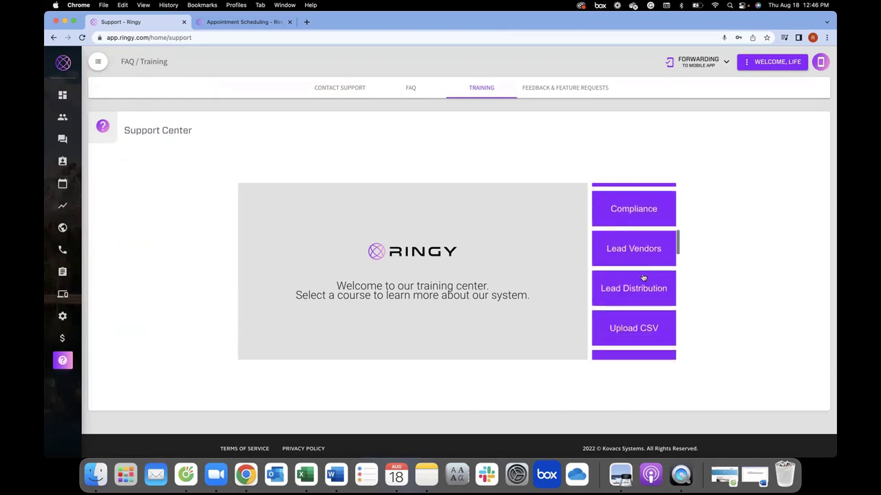
pyautogui.scroll(6, 644, 276)
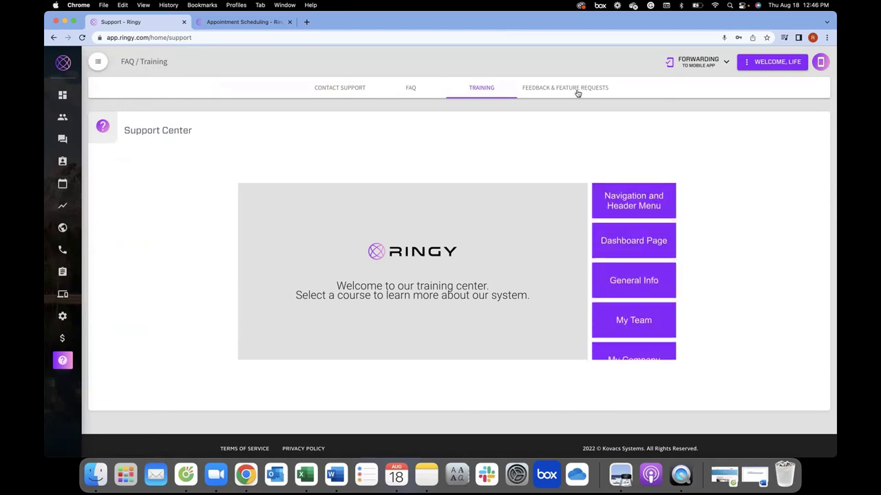
pyautogui.click(575, 91)
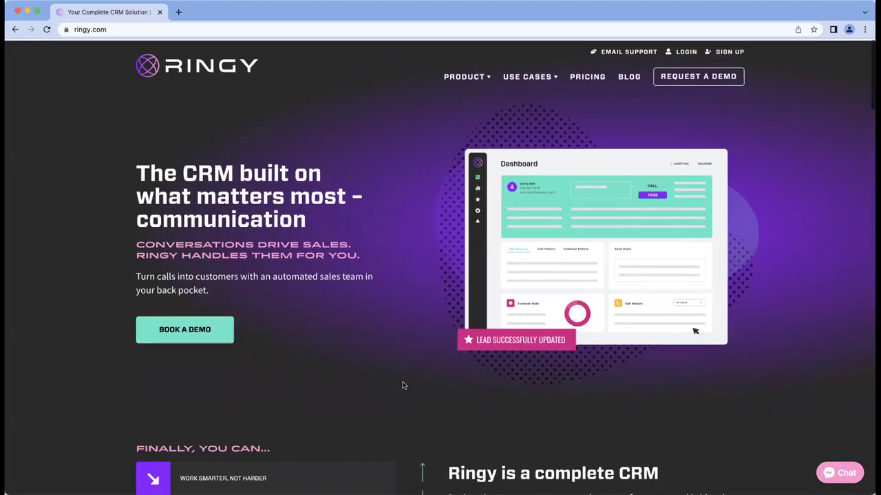
# Go to the Ringy Pricing page
pyautogui.scroll(-1, 394, 305)
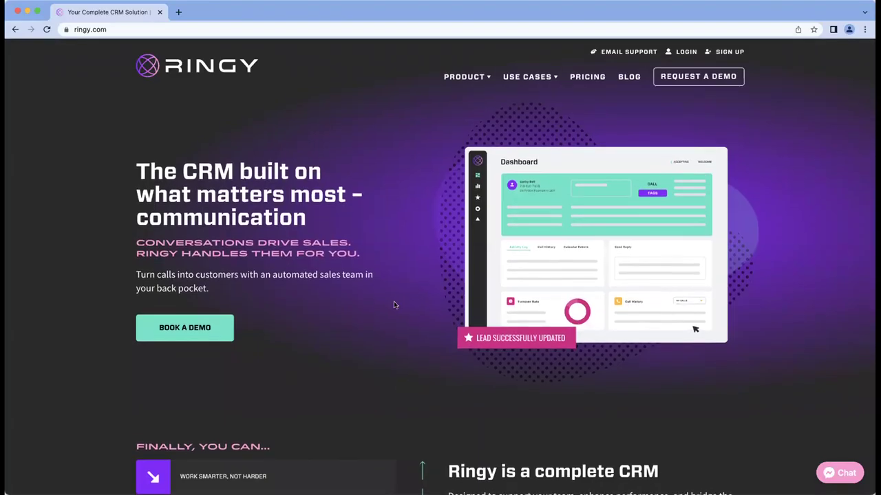
pyautogui.scroll(-2, 394, 305)
pyautogui.scroll(2, 395, 304)
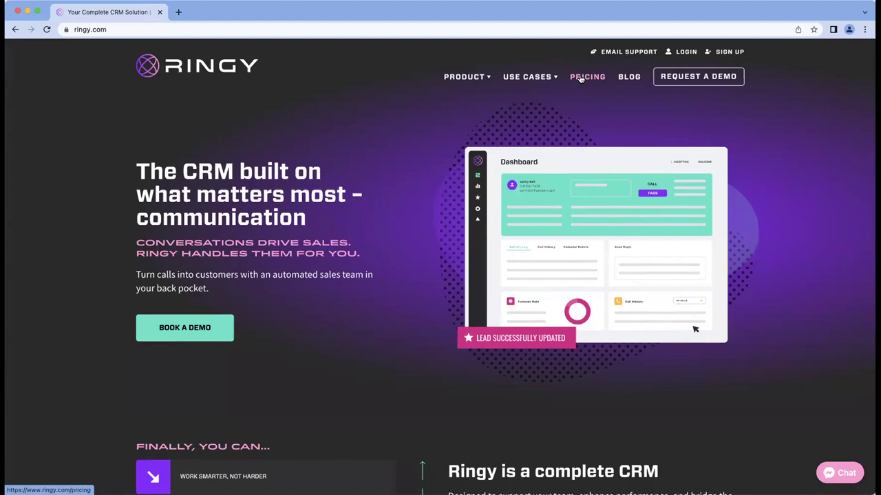
pyautogui.click(585, 77)
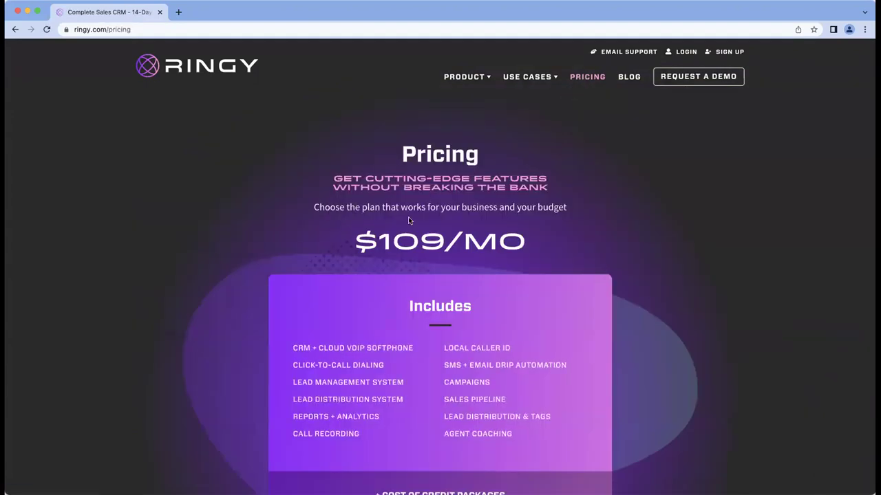
# Scroll down through the $109/MO plan and its Includes section
pyautogui.moveTo(350, 223); pyautogui.dragTo(575, 219)
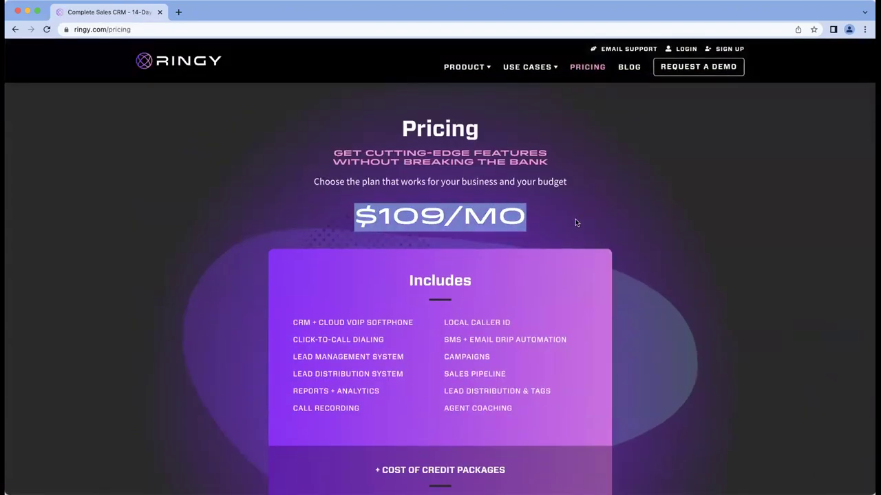
pyautogui.scroll(-1, 473, 269)
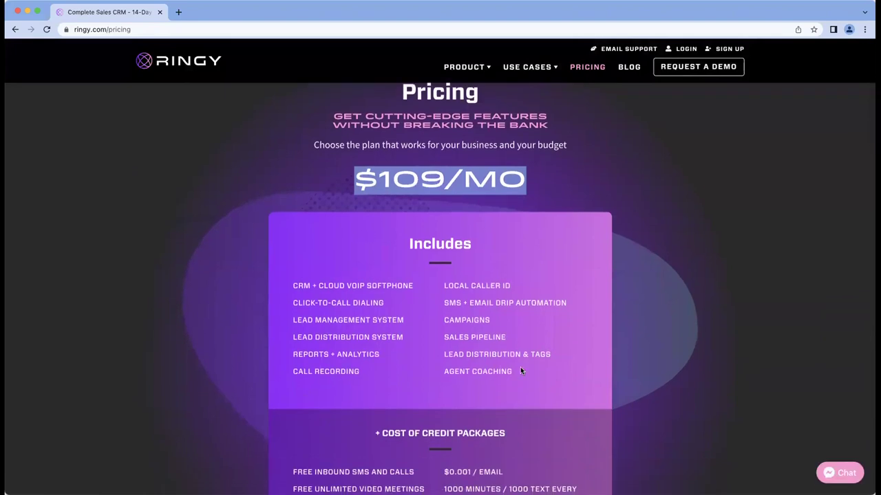
pyautogui.scroll(-1, 521, 370)
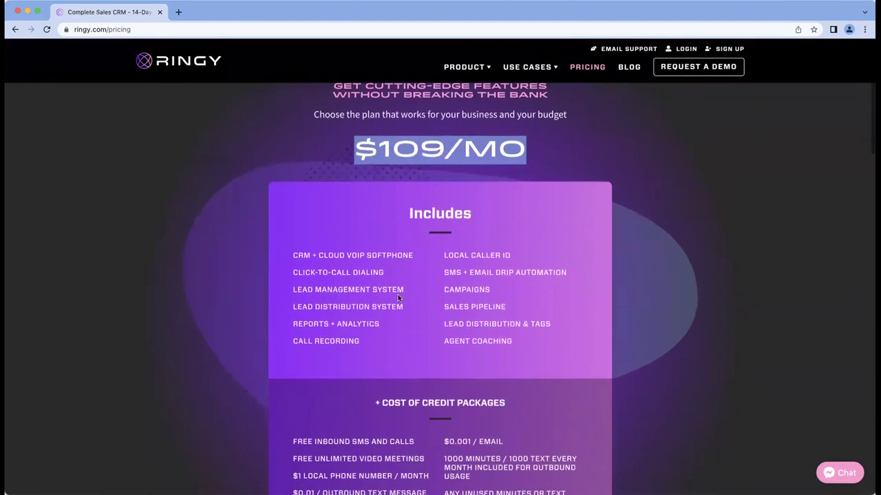
pyautogui.scroll(-1, 398, 295)
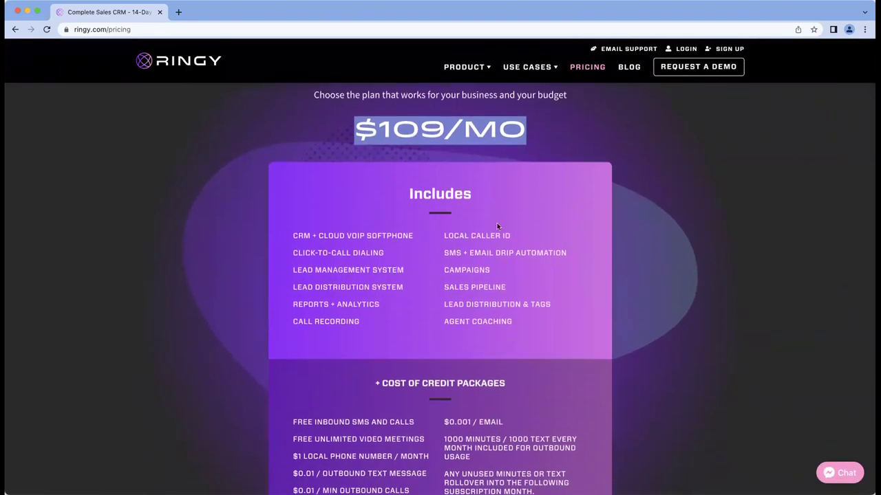
pyautogui.scroll(-1, 459, 249)
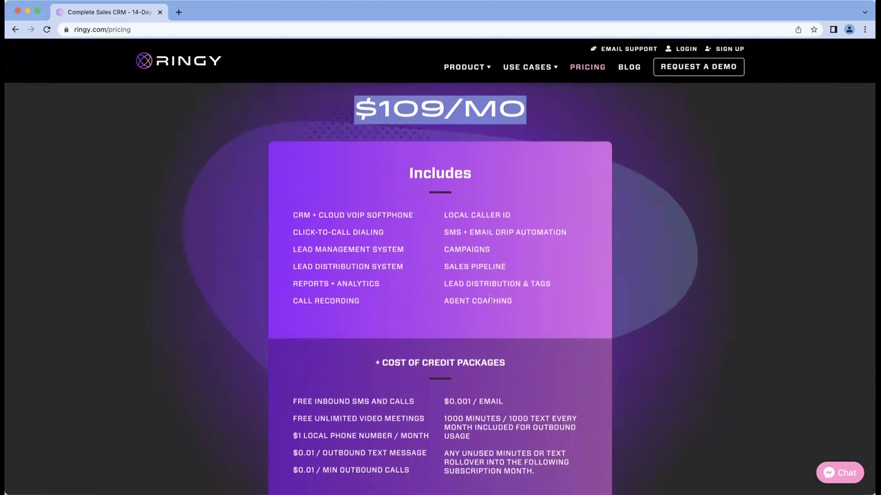
pyautogui.scroll(-2, 437, 256)
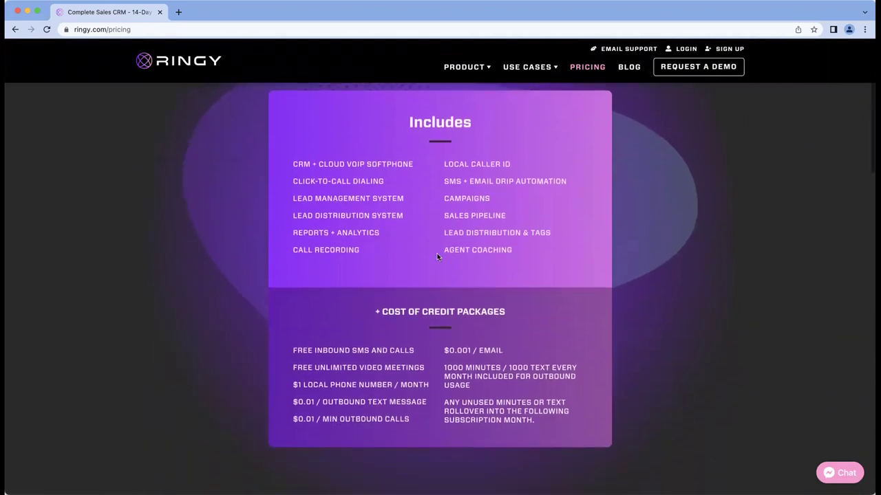
pyautogui.scroll(-3, 413, 255)
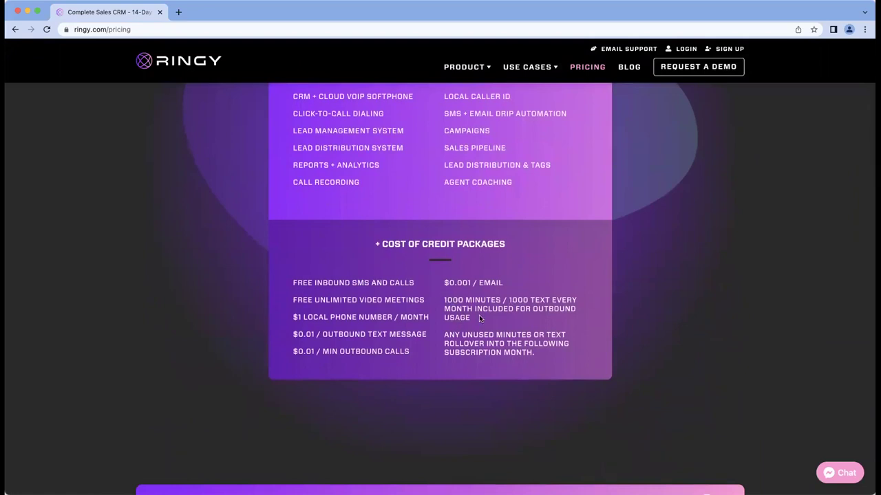
# Highlight the 1000 MINUTES / 1000 TEXT allowance and FREE INBOUND SMS AND CALLS
pyautogui.moveTo(479, 314); pyautogui.dragTo(448, 305)
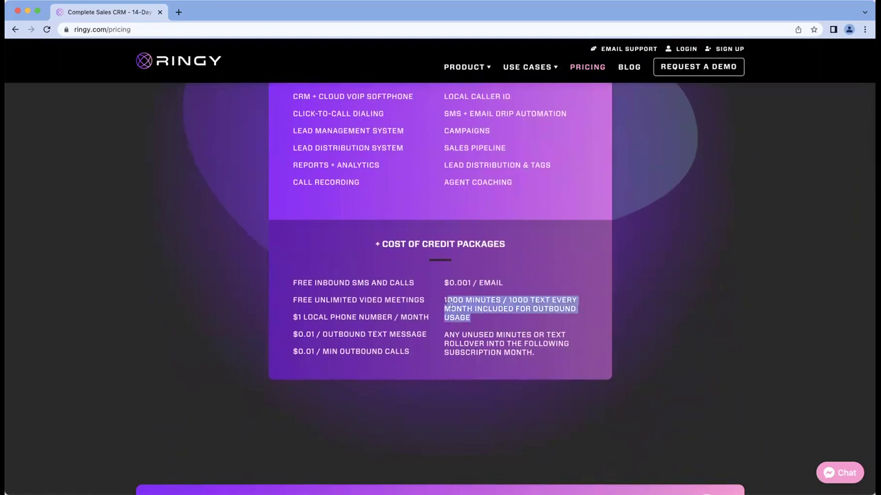
pyautogui.scroll(-1, 452, 315)
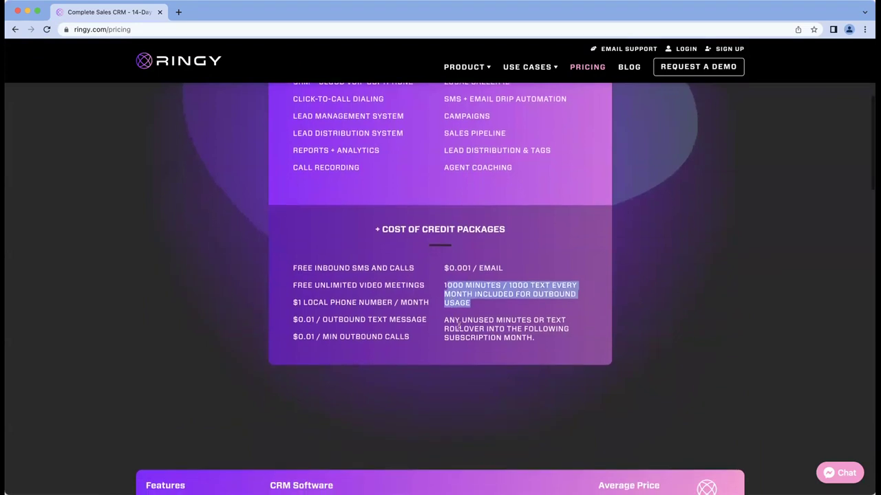
pyautogui.click(534, 336)
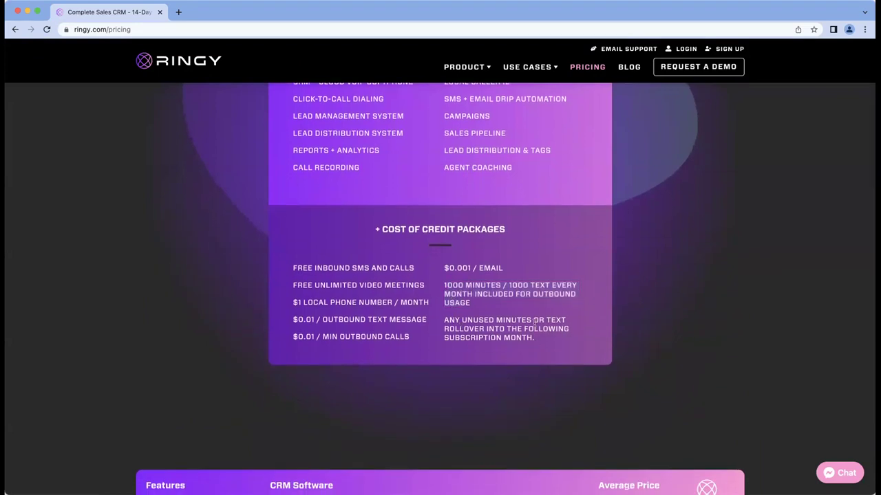
pyautogui.moveTo(294, 270); pyautogui.dragTo(414, 270)
pyautogui.click(304, 265)
# Highlight the monthly 1000 minutes and texts allowance paragraph, then scroll back up
pyautogui.scroll(-1, 398, 281)
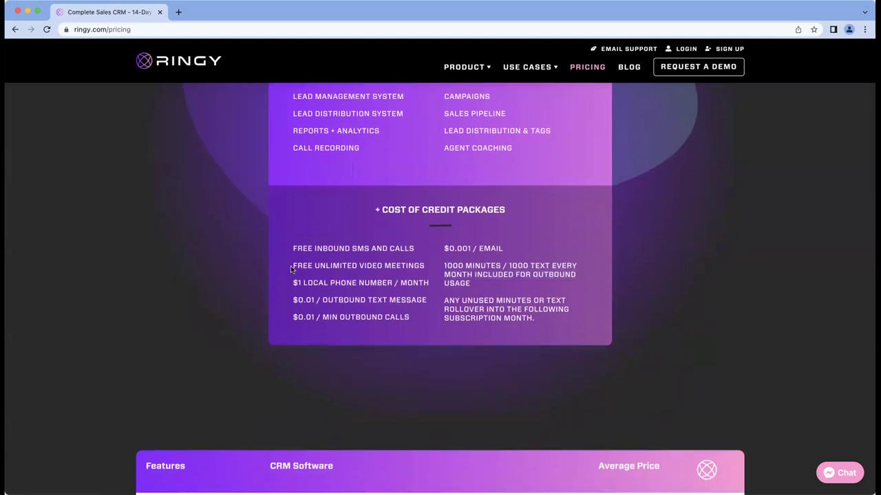
pyautogui.scroll(2, 298, 270)
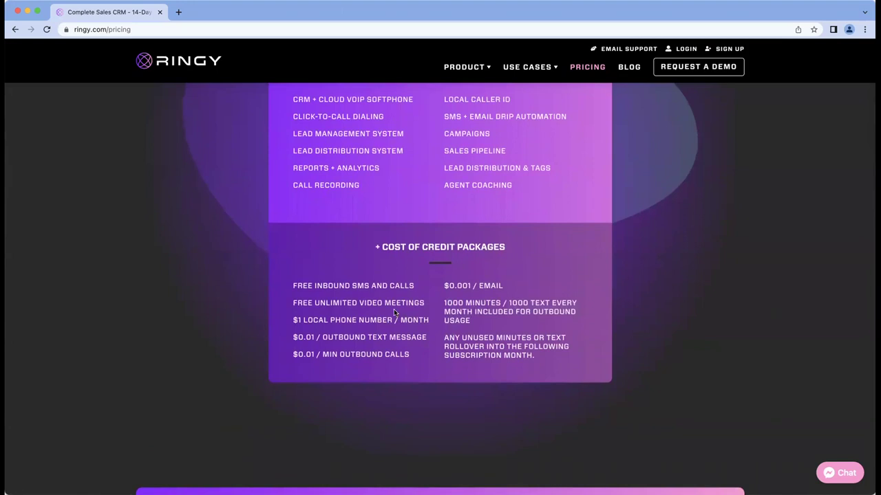
pyautogui.scroll(1, 316, 336)
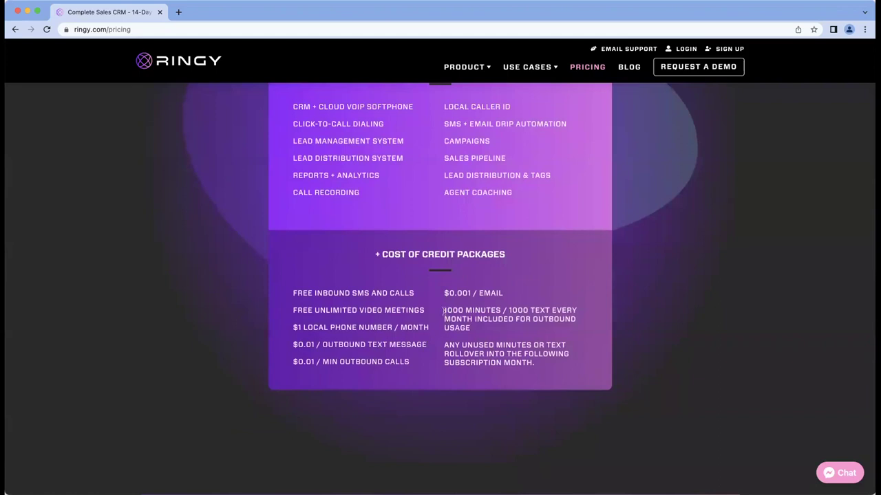
pyautogui.moveTo(442, 310); pyautogui.dragTo(471, 329)
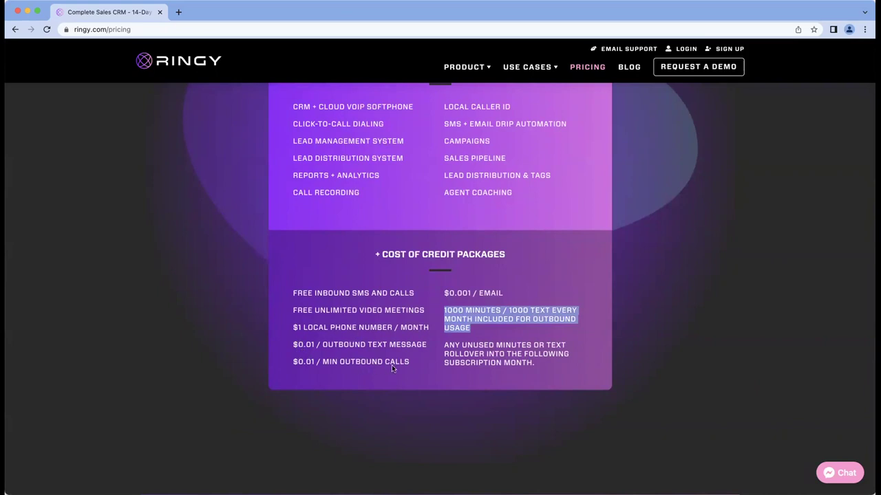
pyautogui.scroll(1, 391, 368)
pyautogui.click(382, 383)
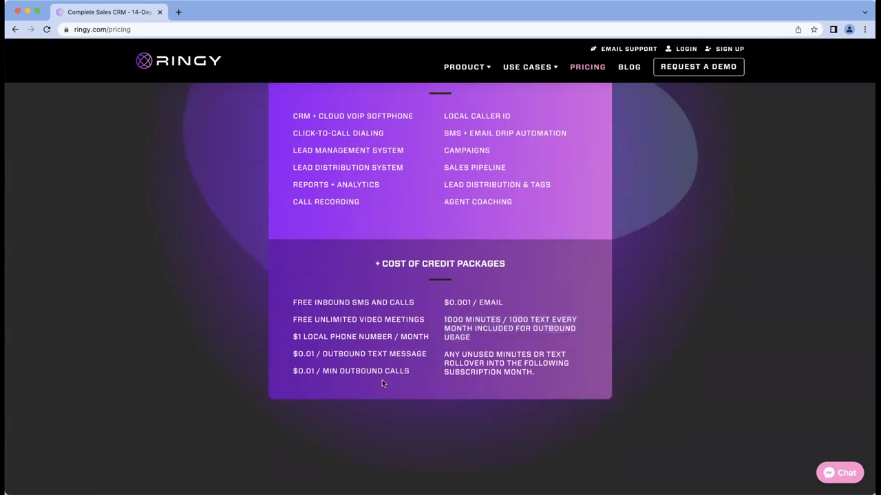
pyautogui.scroll(2, 483, 334)
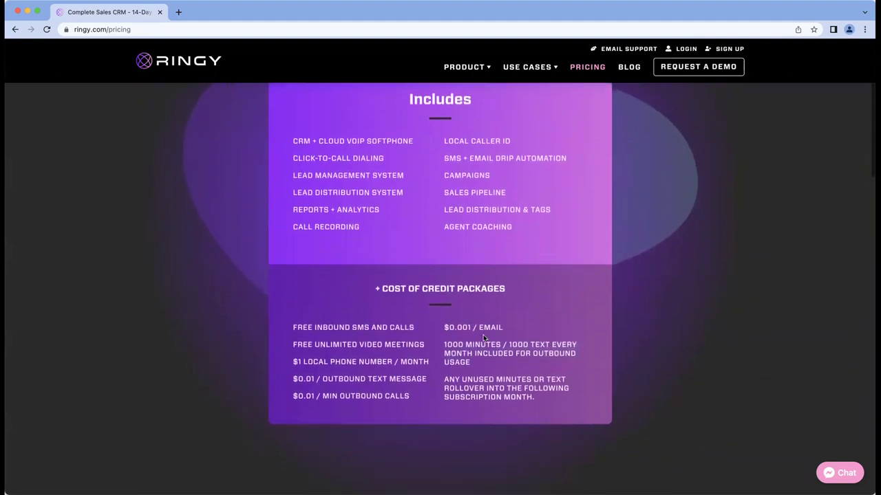
pyautogui.scroll(5, 483, 334)
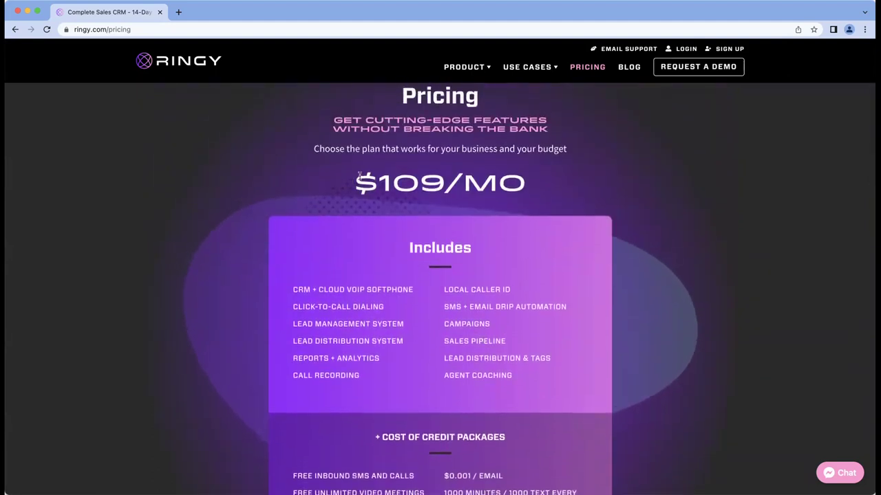
# Highlight the $0.001 / EMAIL price in the Cost of Credit Packages section
pyautogui.moveTo(359, 188); pyautogui.dragTo(527, 180)
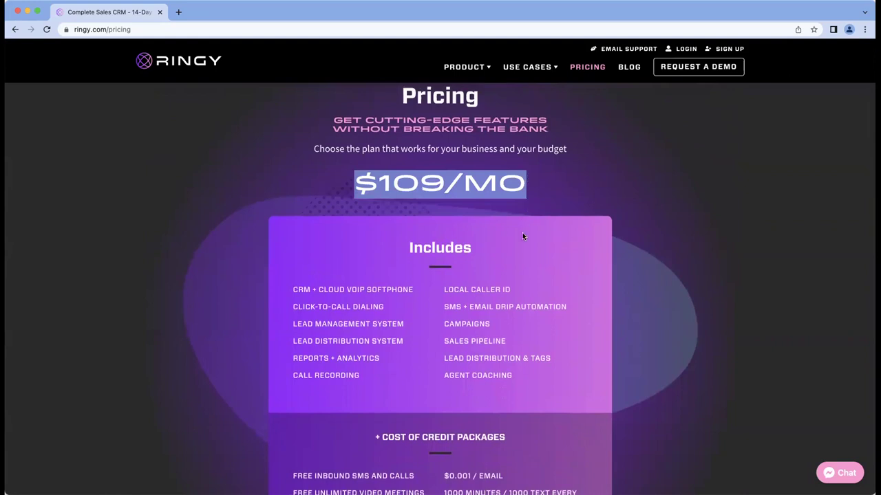
pyautogui.scroll(-4, 522, 233)
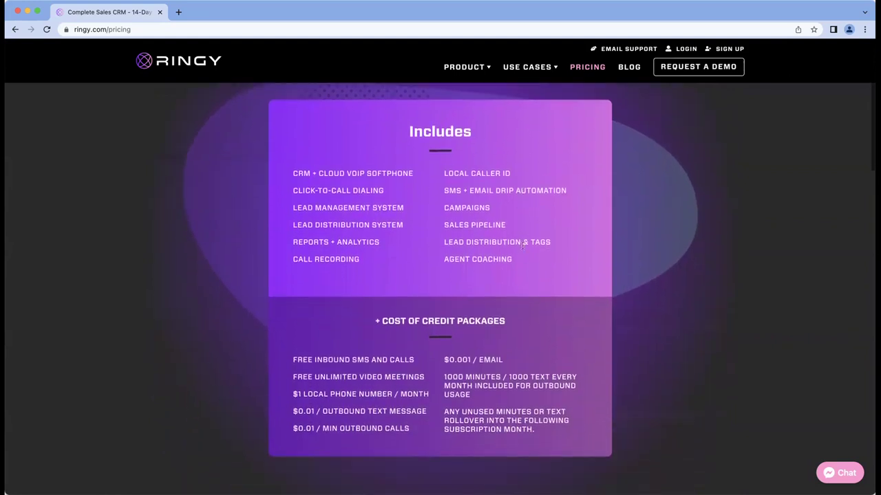
pyautogui.scroll(-1, 509, 320)
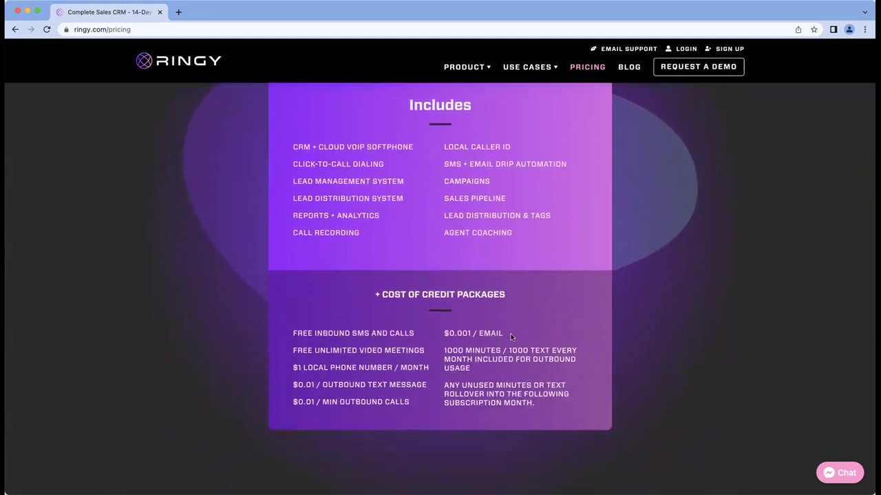
pyautogui.moveTo(475, 336); pyautogui.dragTo(432, 339)
pyautogui.click(458, 341)
pyautogui.moveTo(505, 332); pyautogui.dragTo(452, 334)
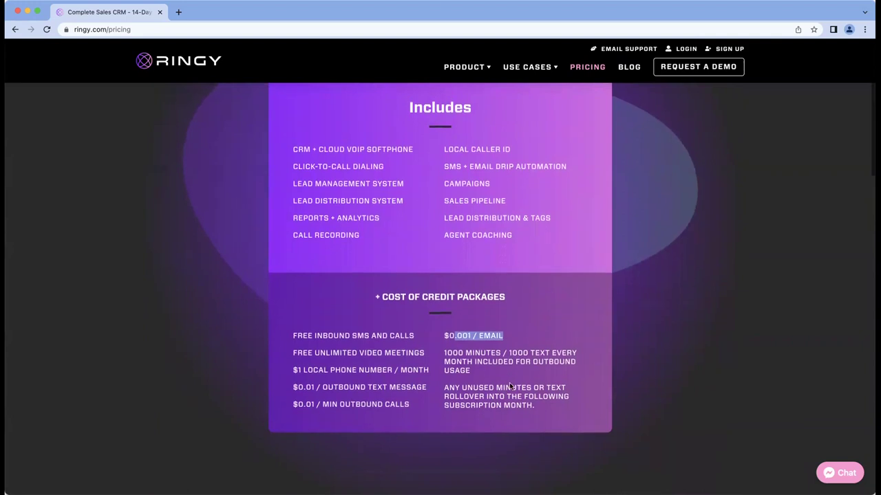
pyautogui.scroll(2, 467, 387)
pyautogui.scroll(2, 467, 387)
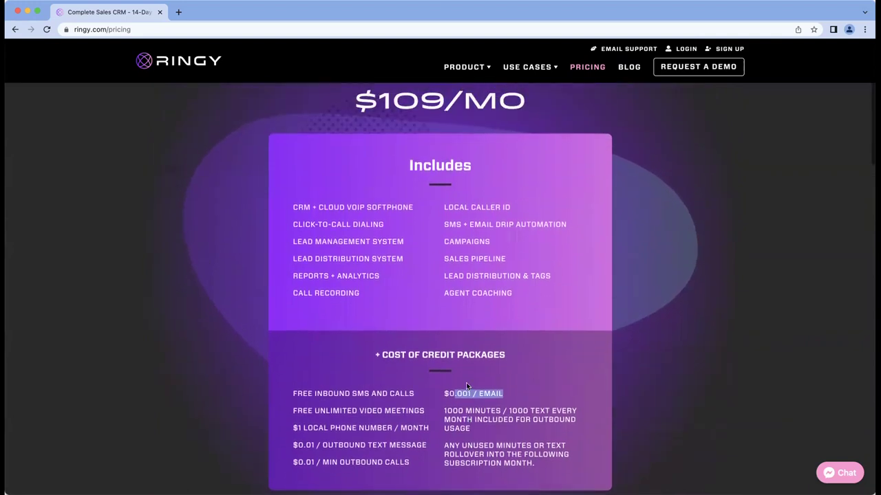
pyautogui.scroll(-3, 467, 387)
pyautogui.scroll(5, 467, 387)
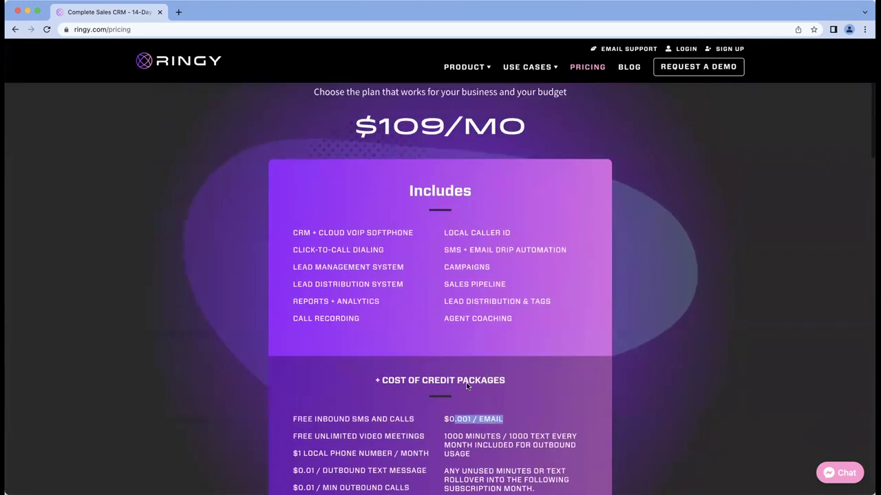
# Scroll through the credit package costs and return to the top of the pricing page
pyautogui.moveTo(355, 224); pyautogui.dragTo(534, 225)
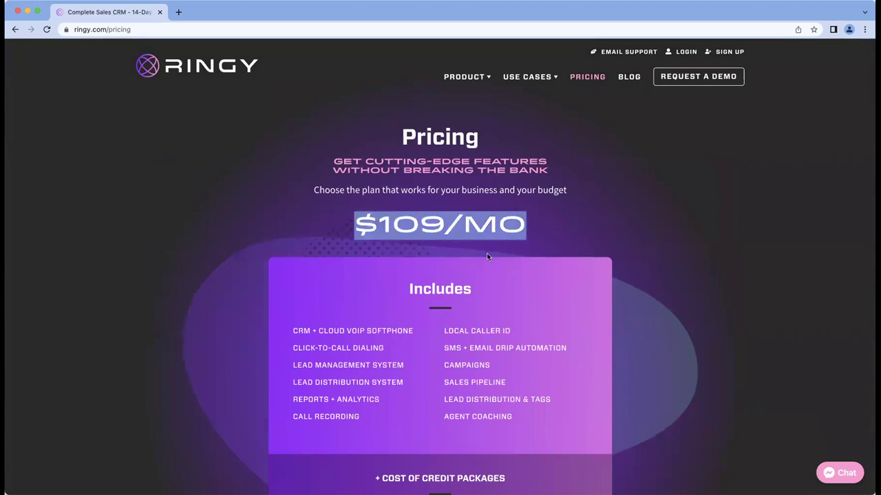
pyautogui.scroll(-1, 490, 239)
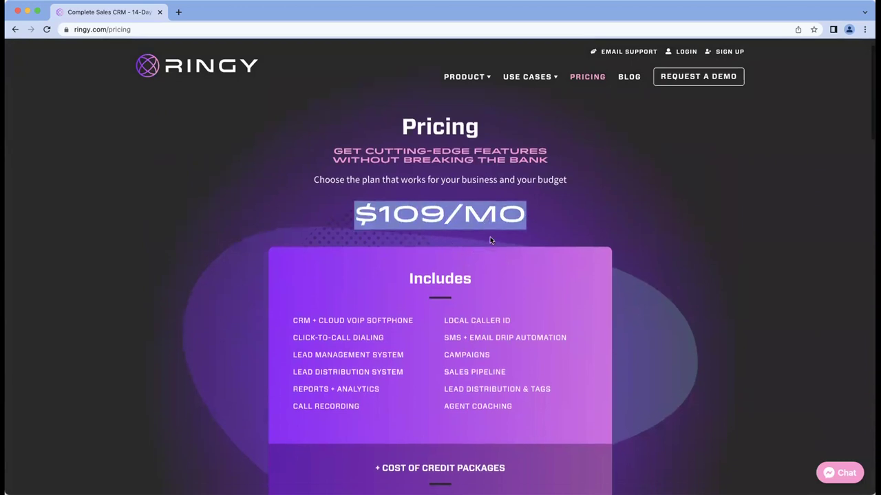
pyautogui.scroll(-1, 490, 240)
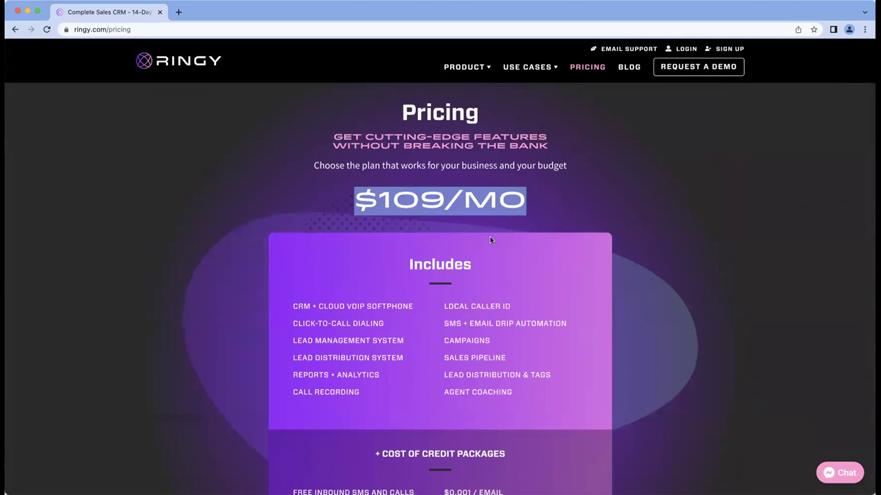
pyautogui.scroll(-2, 491, 240)
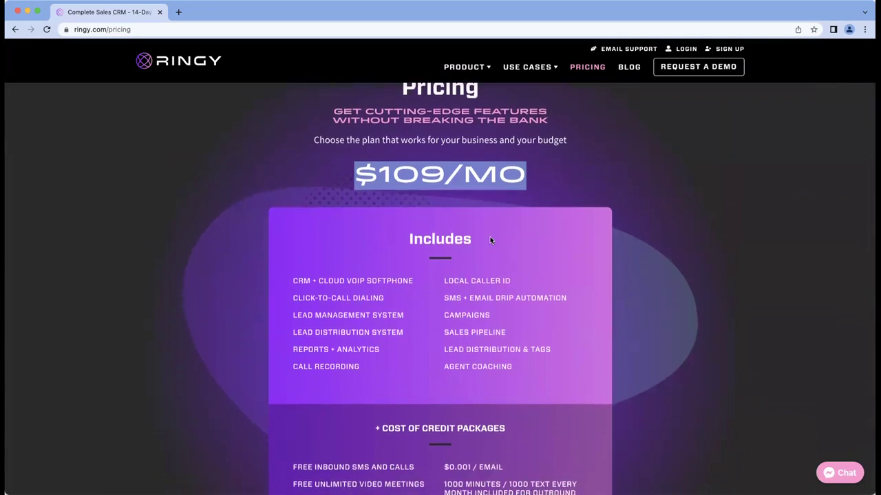
pyautogui.scroll(-2, 490, 239)
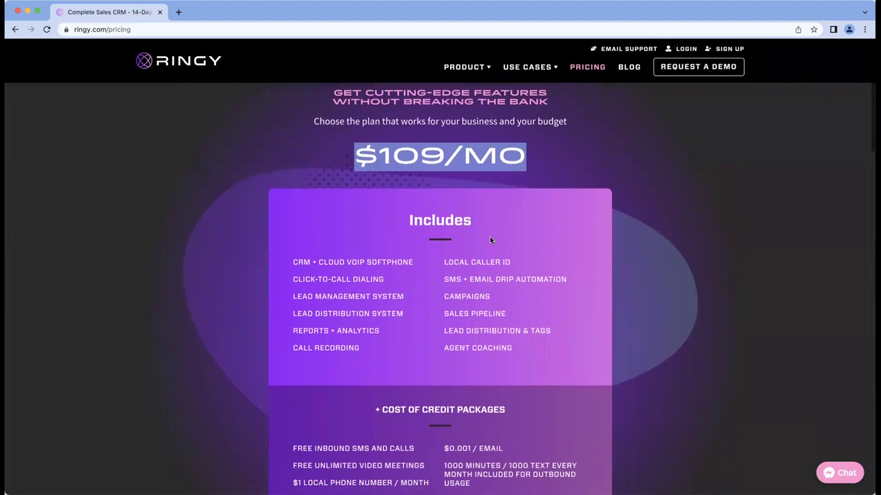
pyautogui.click(375, 163)
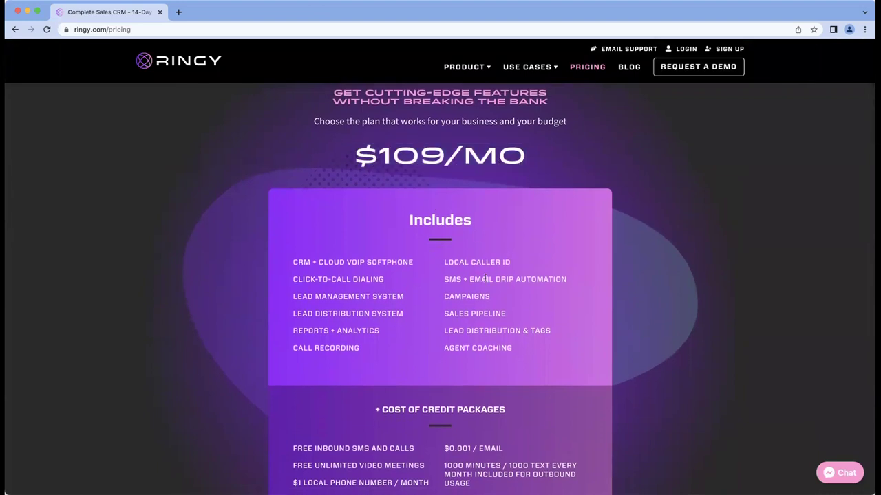
pyautogui.scroll(1, 485, 278)
pyautogui.scroll(-2, 485, 279)
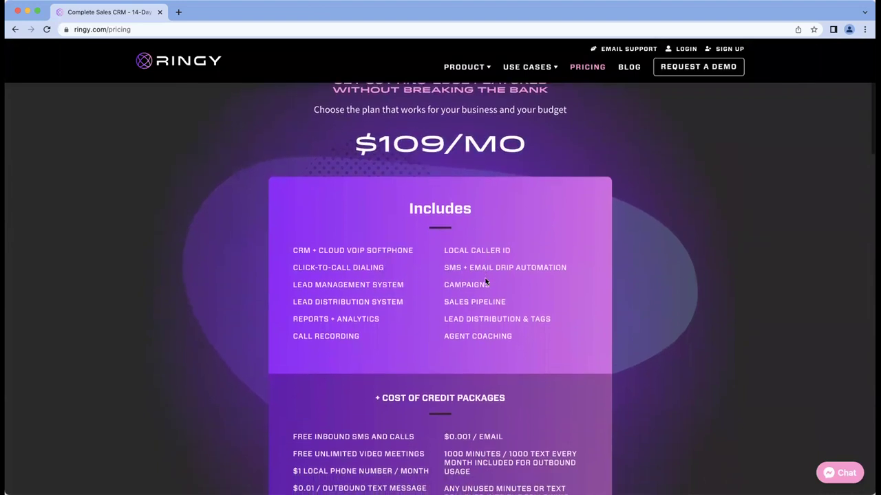
pyautogui.scroll(-1, 485, 280)
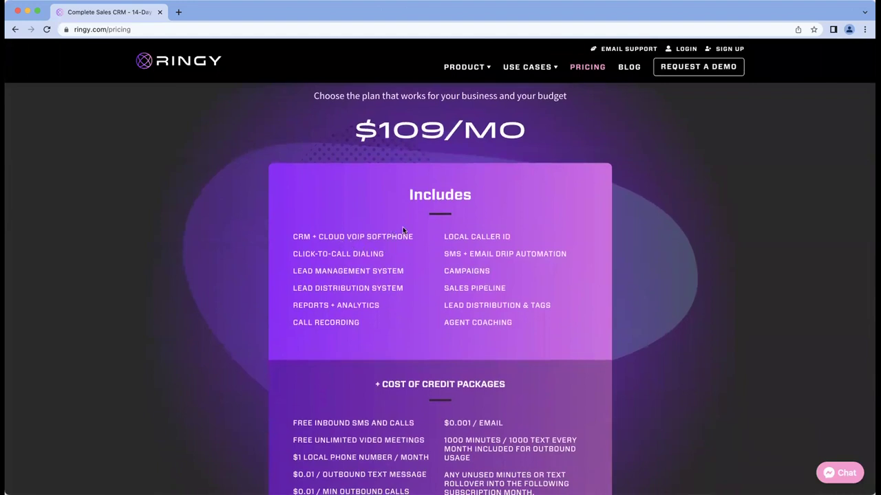
pyautogui.scroll(-3, 402, 230)
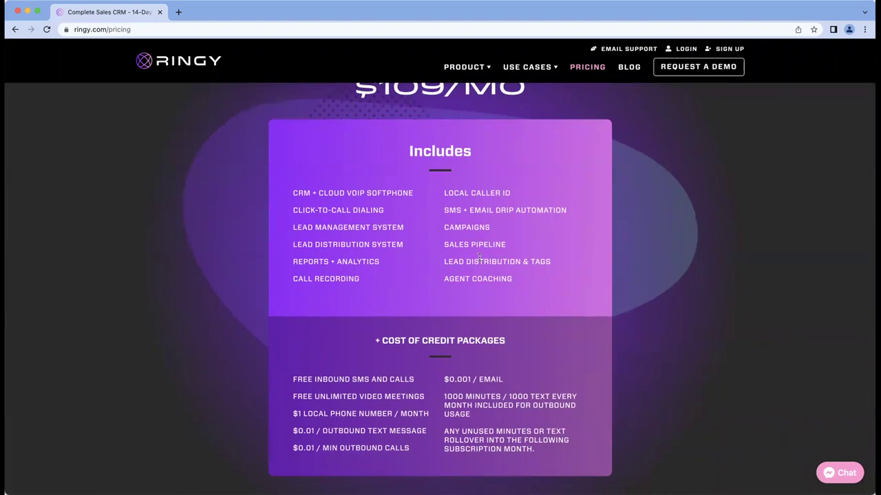
pyautogui.scroll(1, 480, 257)
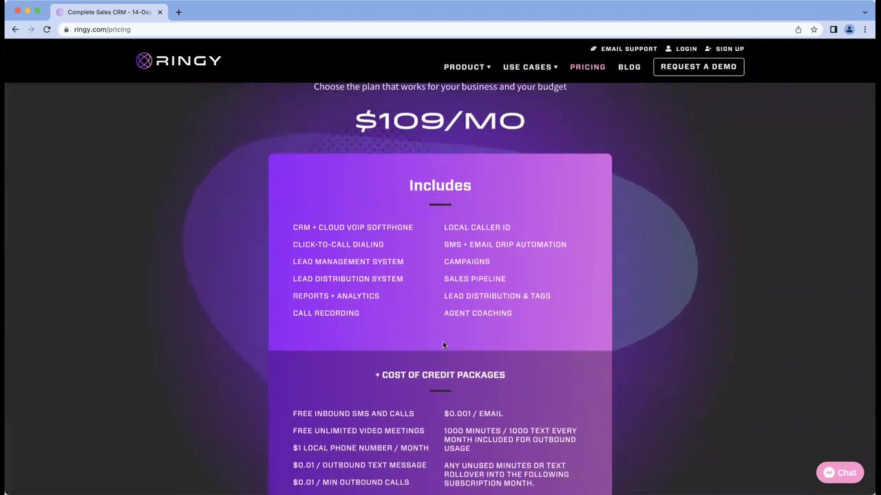
pyautogui.scroll(4, 443, 344)
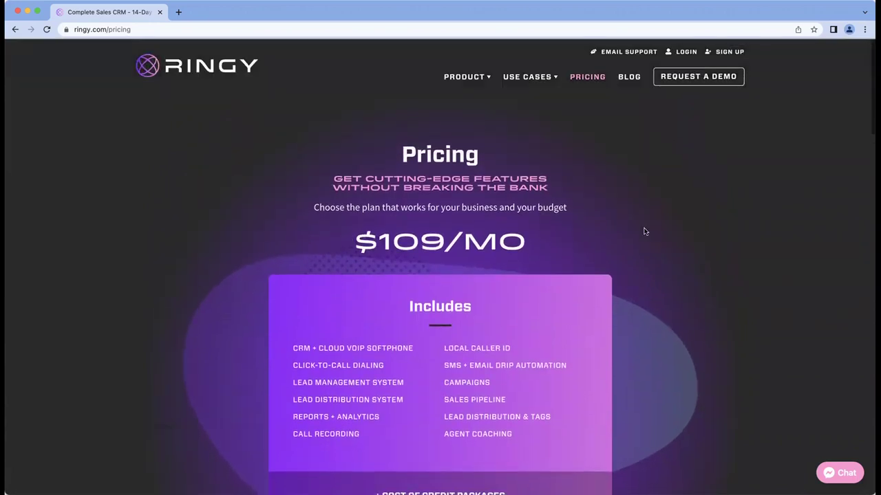
# Start a free-trial sign-up, entering first name, last name and phone number, then continue
pyautogui.click(726, 52)
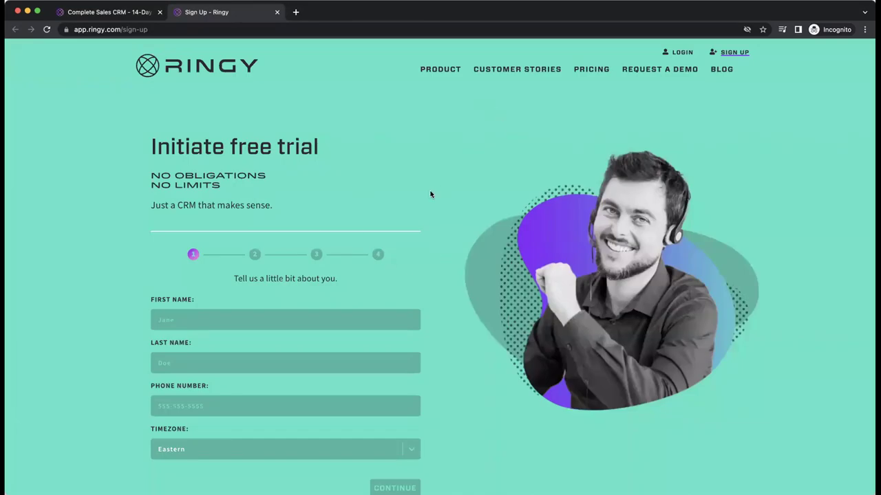
pyautogui.scroll(-2, 357, 227)
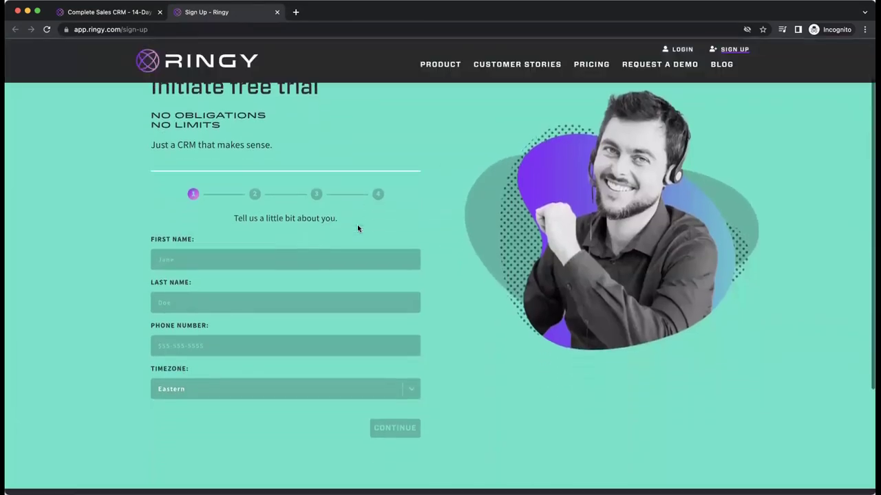
pyautogui.click(274, 257)
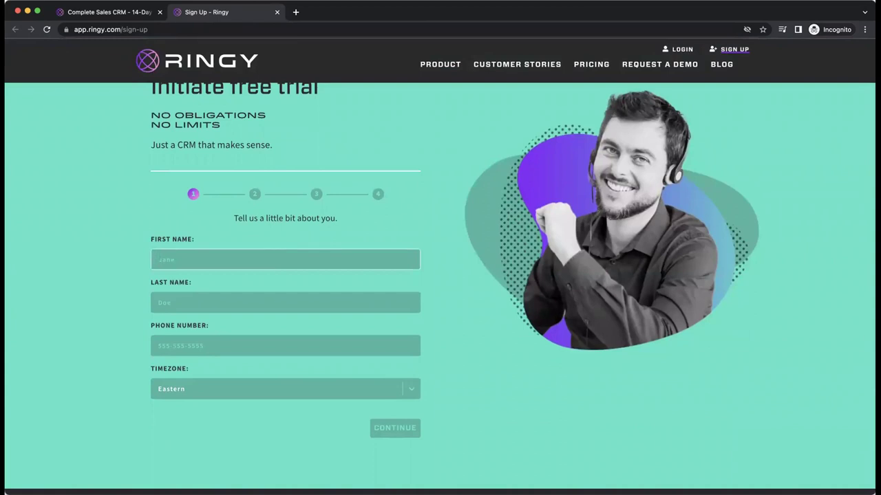
pyautogui.write('Robins')
pyautogui.press('Tab')
pyautogui.write('Dorvil')
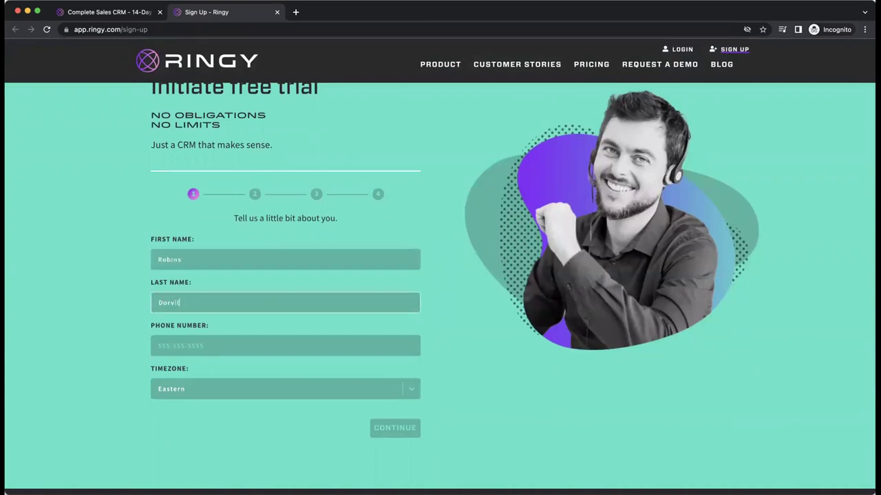
pyautogui.press('Tab')
pyautogui.write('561-555-5')
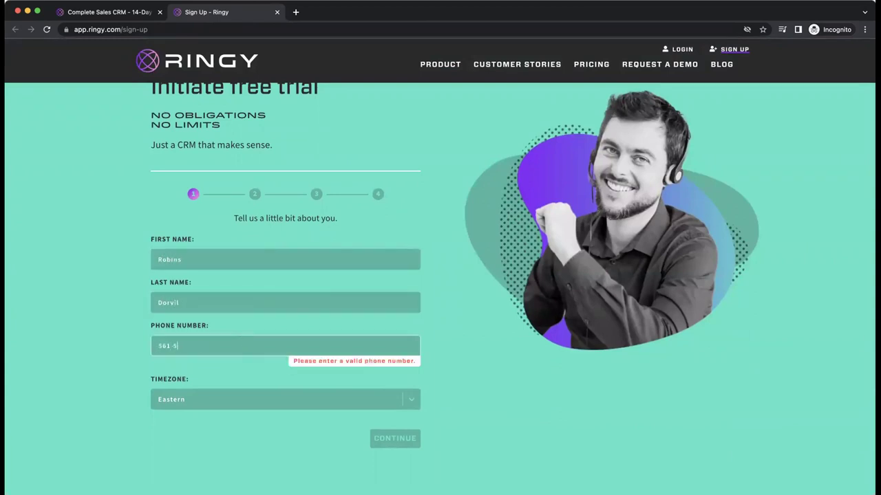
pyautogui.write('555')
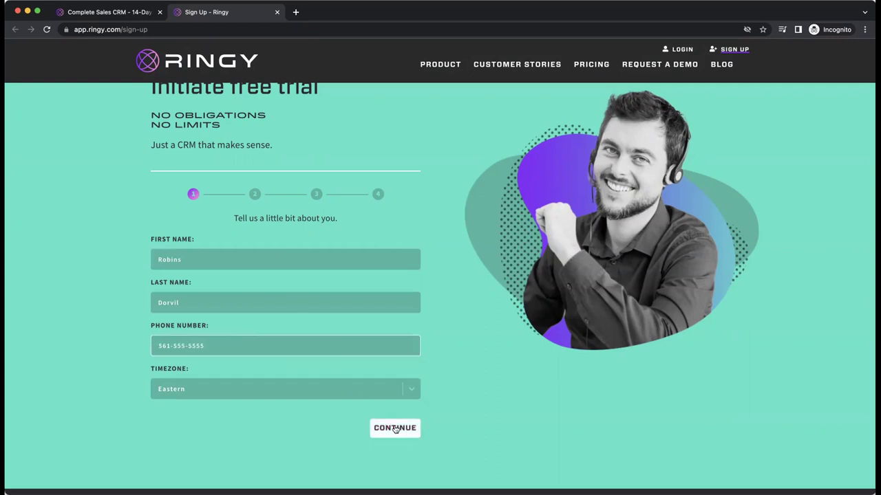
pyautogui.click(392, 436)
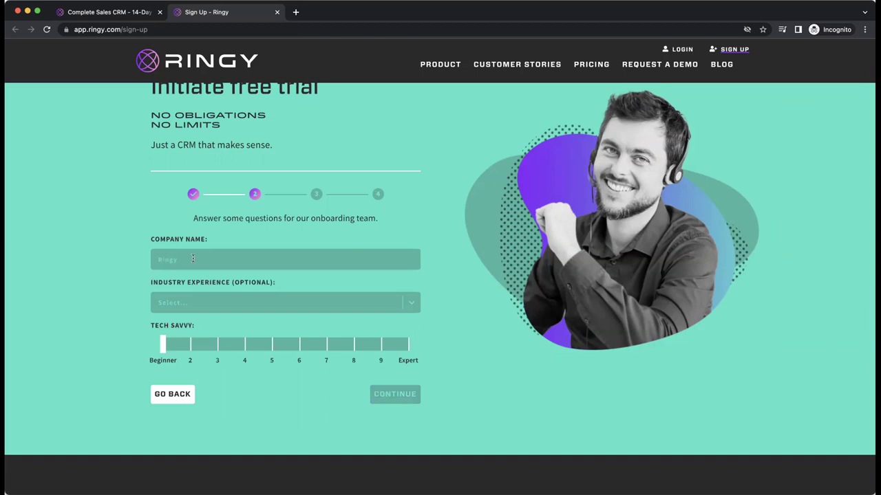
# Fill step 2 with company FFL, 5+ years industry experience and tech savvy 5, then continue
pyautogui.click(193, 259)
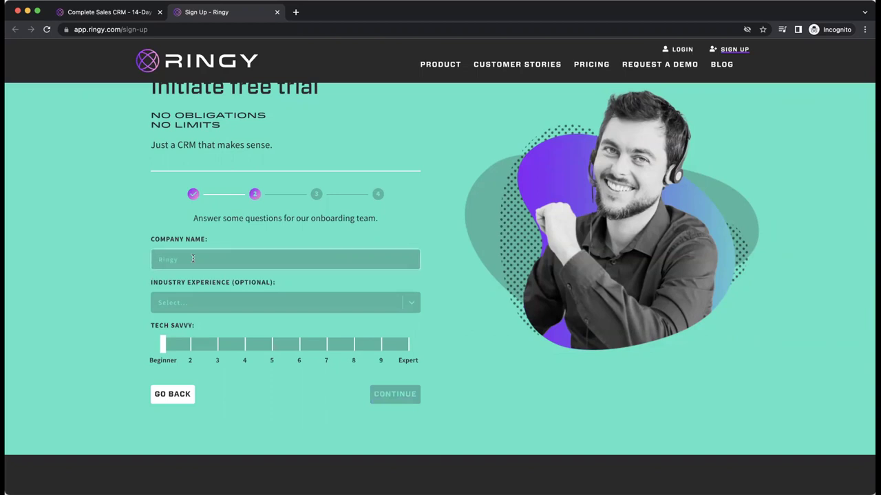
pyautogui.write('FFL')
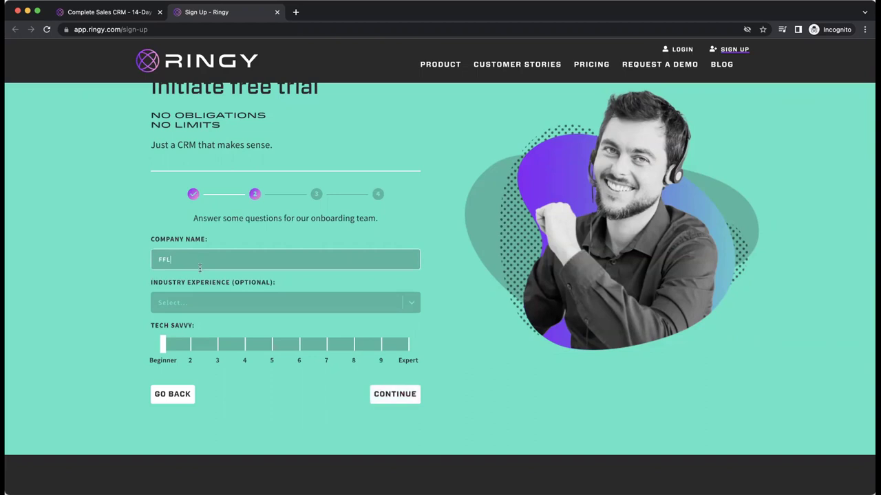
pyautogui.scroll(-1, 202, 282)
pyautogui.click(202, 289)
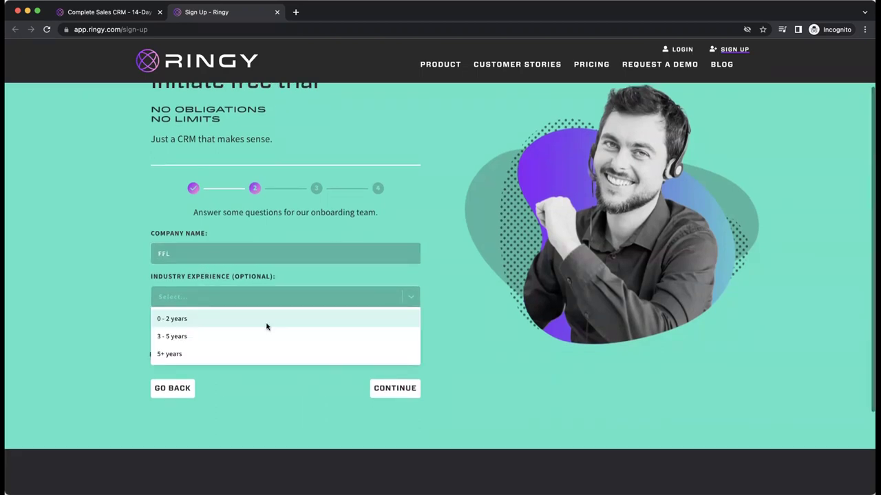
pyautogui.click(217, 350)
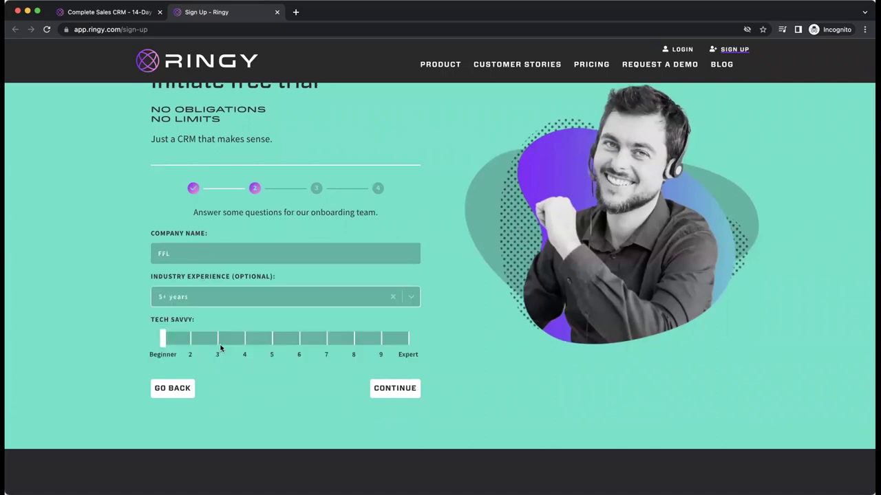
pyautogui.click(271, 340)
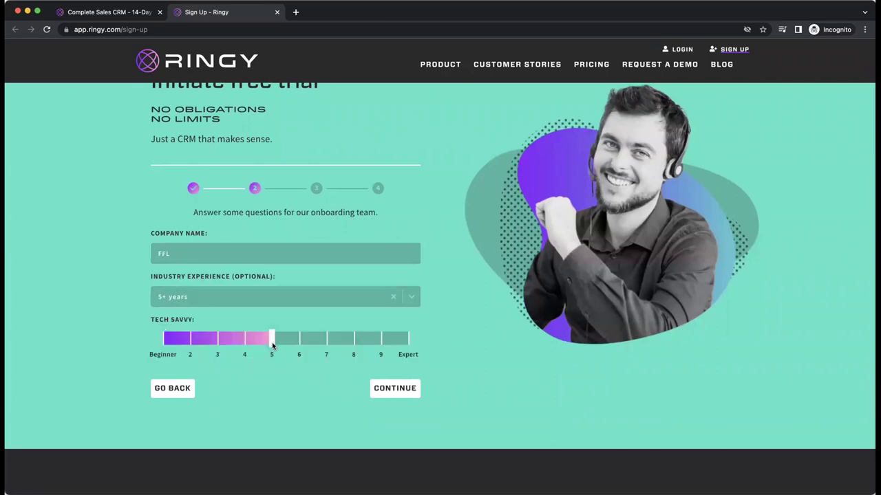
pyautogui.click(380, 389)
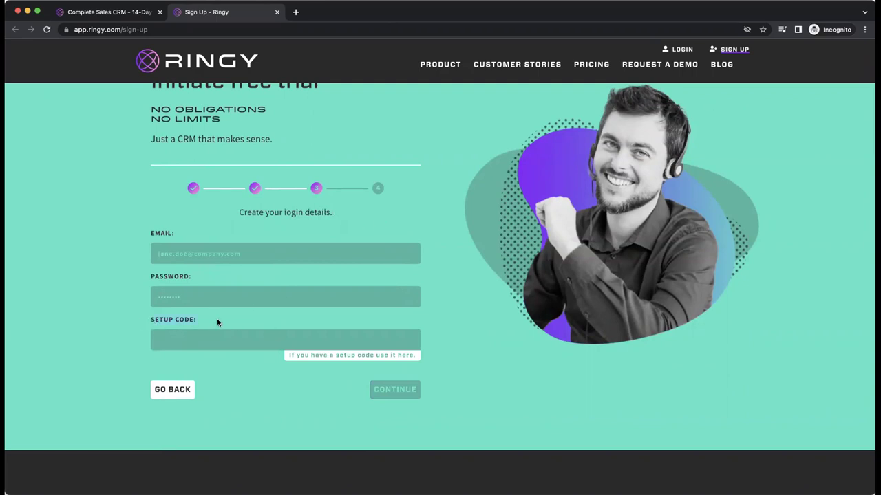
# Enter a setup code in the Setup Code field and scroll through the login details page
pyautogui.click(176, 338)
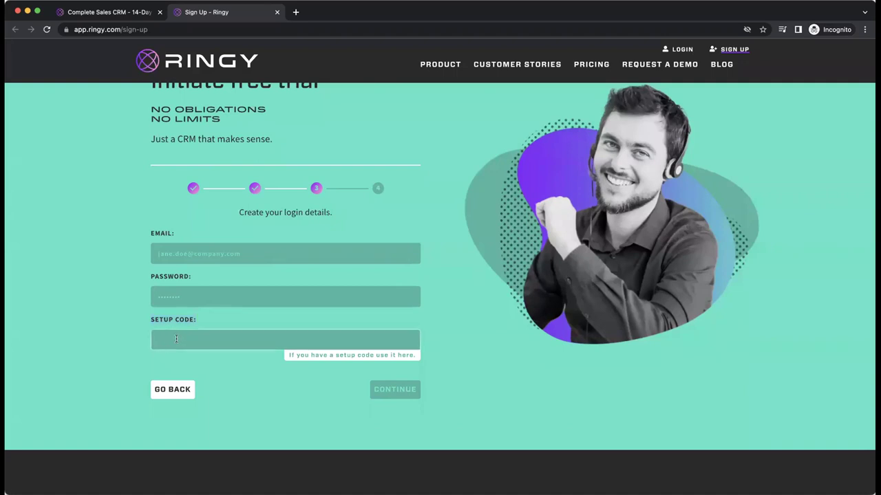
pyautogui.write('ringy')
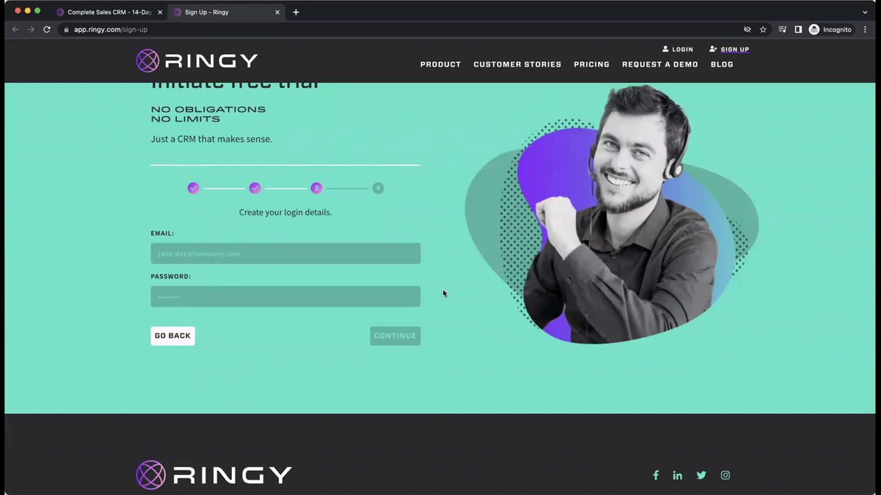
pyautogui.scroll(2, 447, 304)
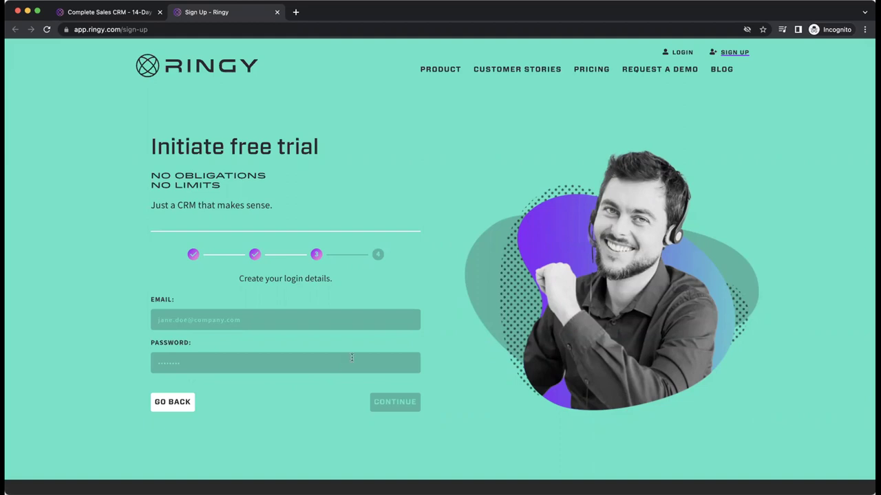
pyautogui.scroll(-1, 386, 321)
pyautogui.scroll(1, 386, 321)
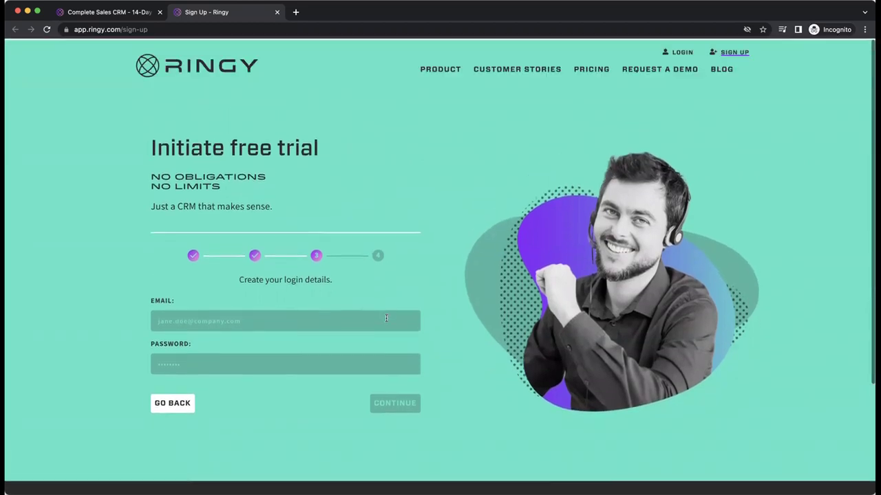
pyautogui.scroll(-2, 386, 318)
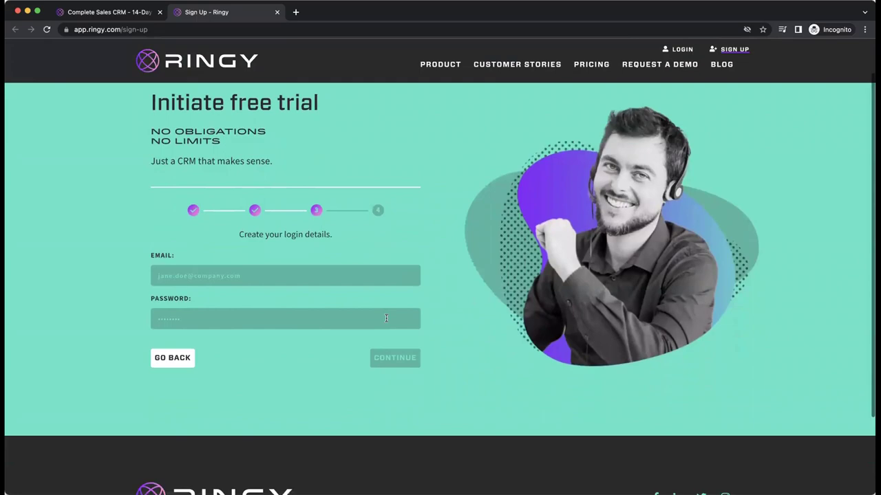